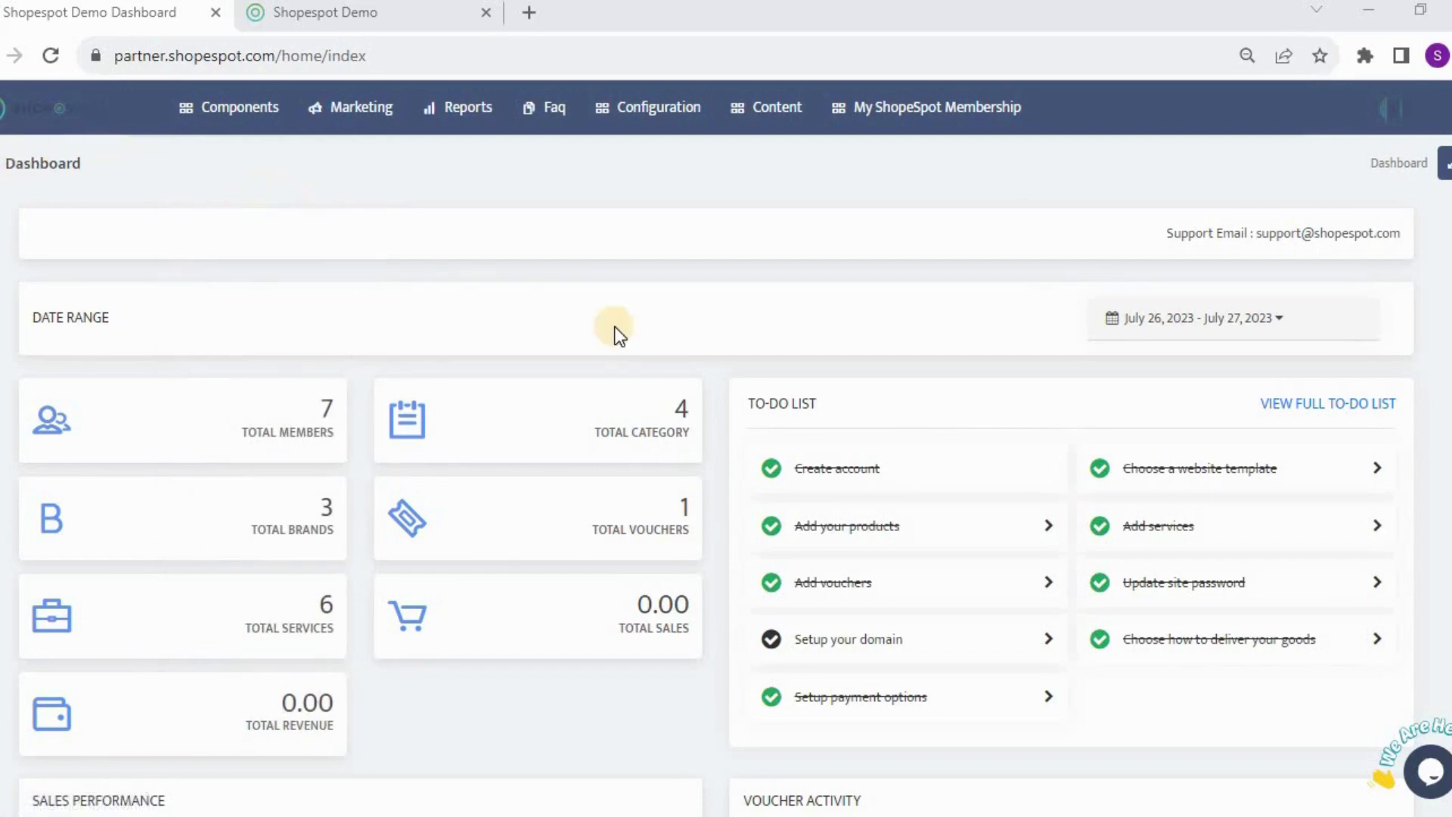
Open the list of all services to view the existing entries.
mouse_move(227, 112)
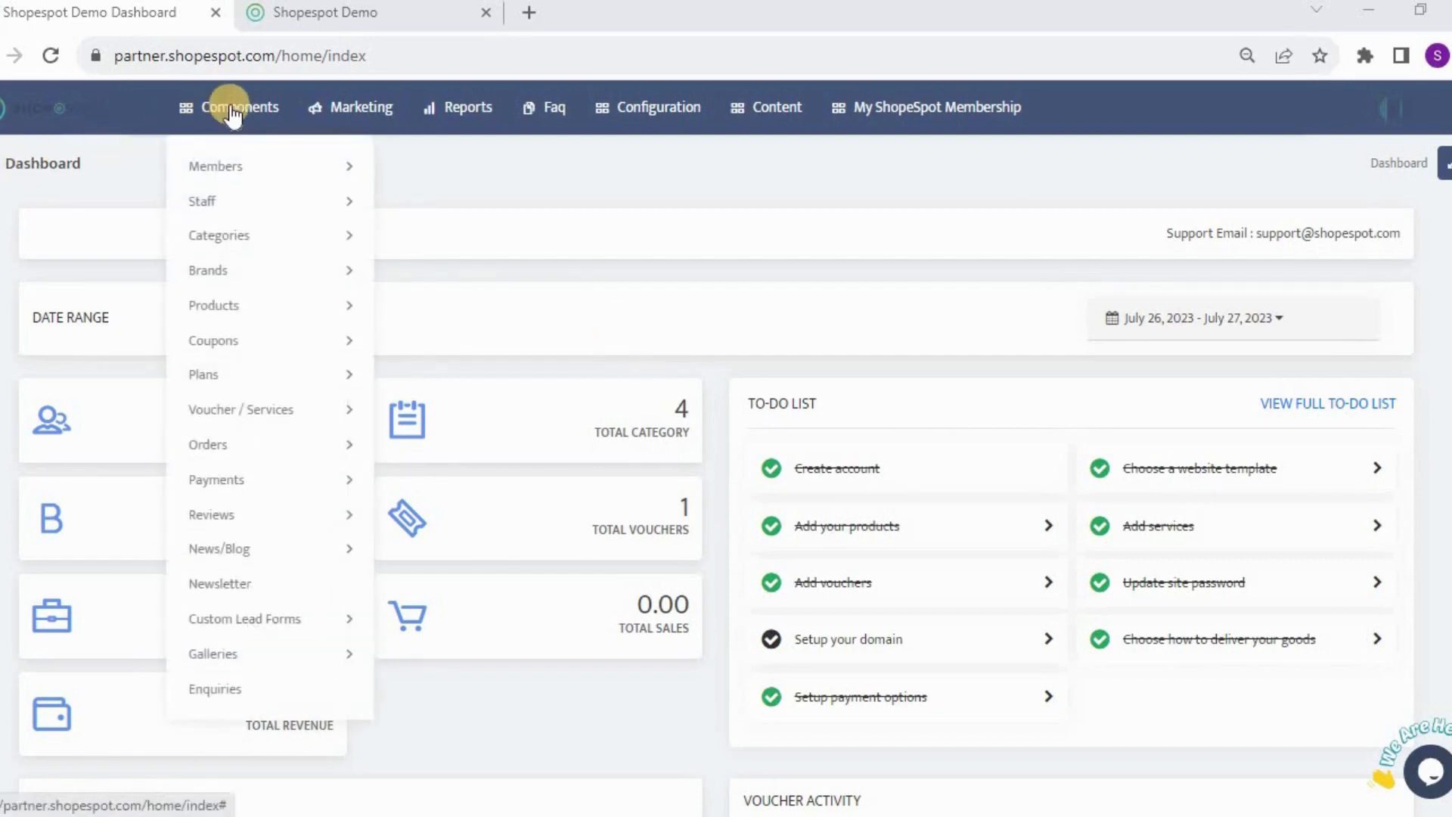
mouse_move(253, 414)
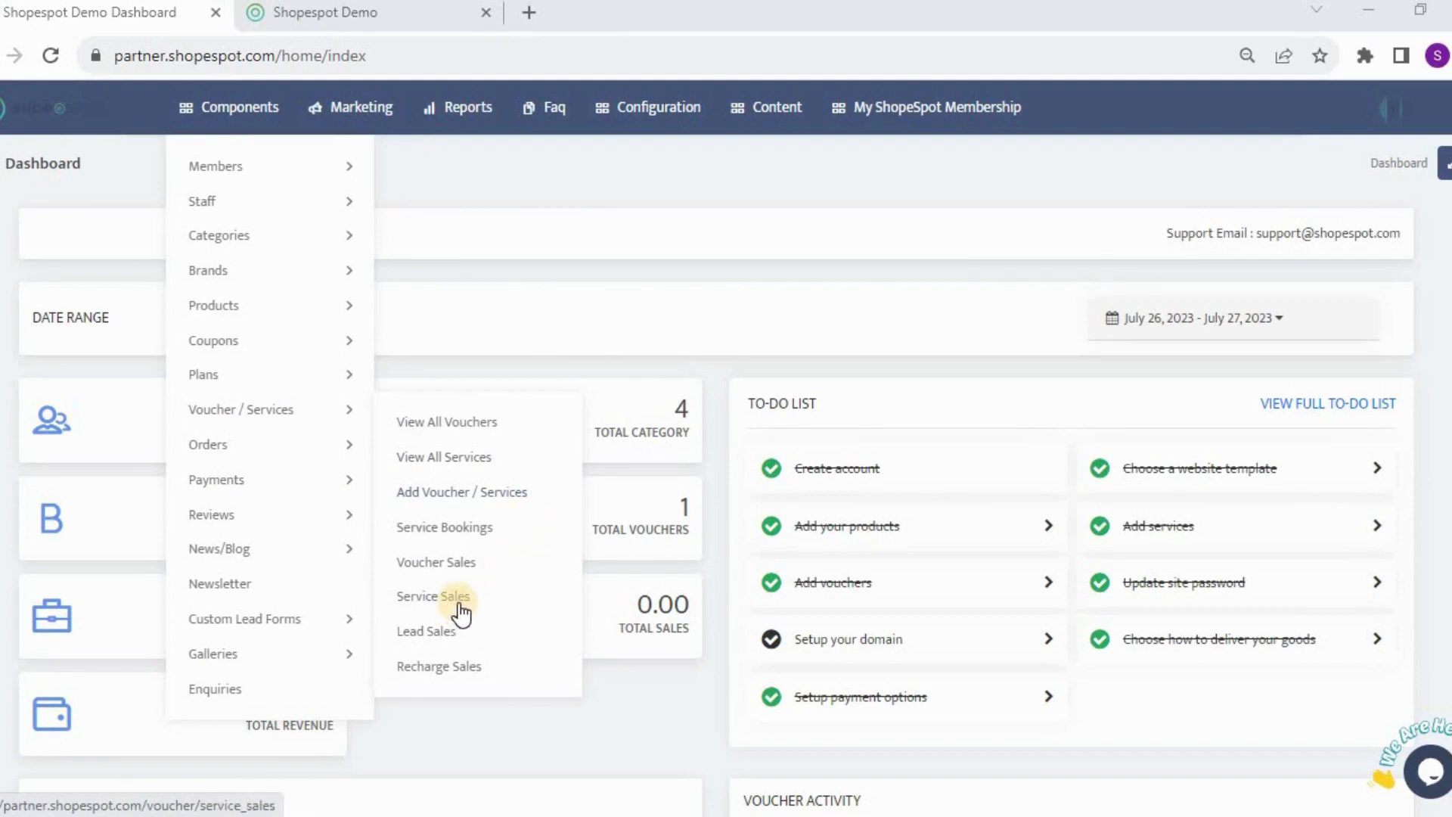
left_click(465, 470)
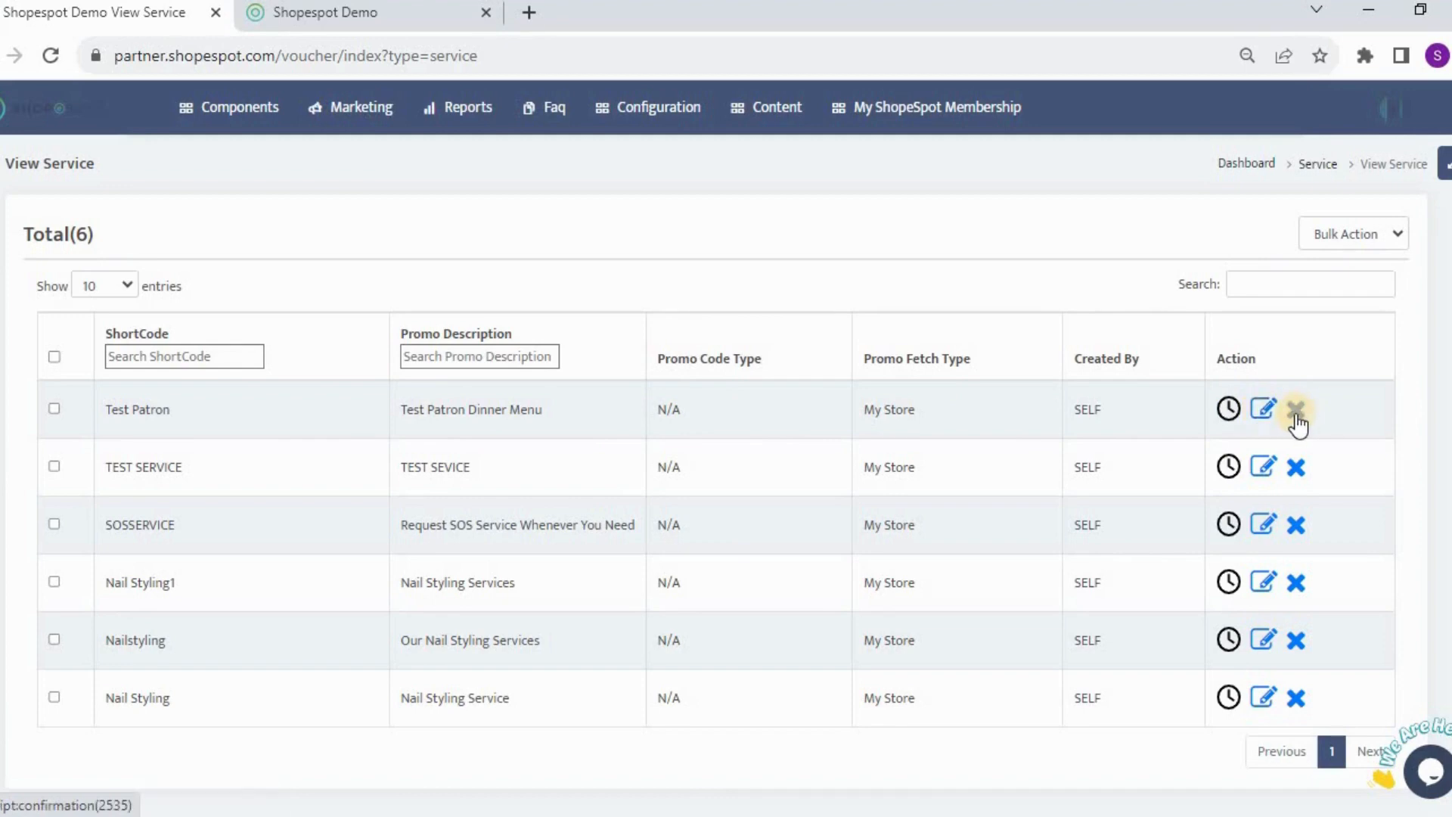
Open the form for adding a voucher or service and review its fields from promo display name to status.
left_click(215, 121)
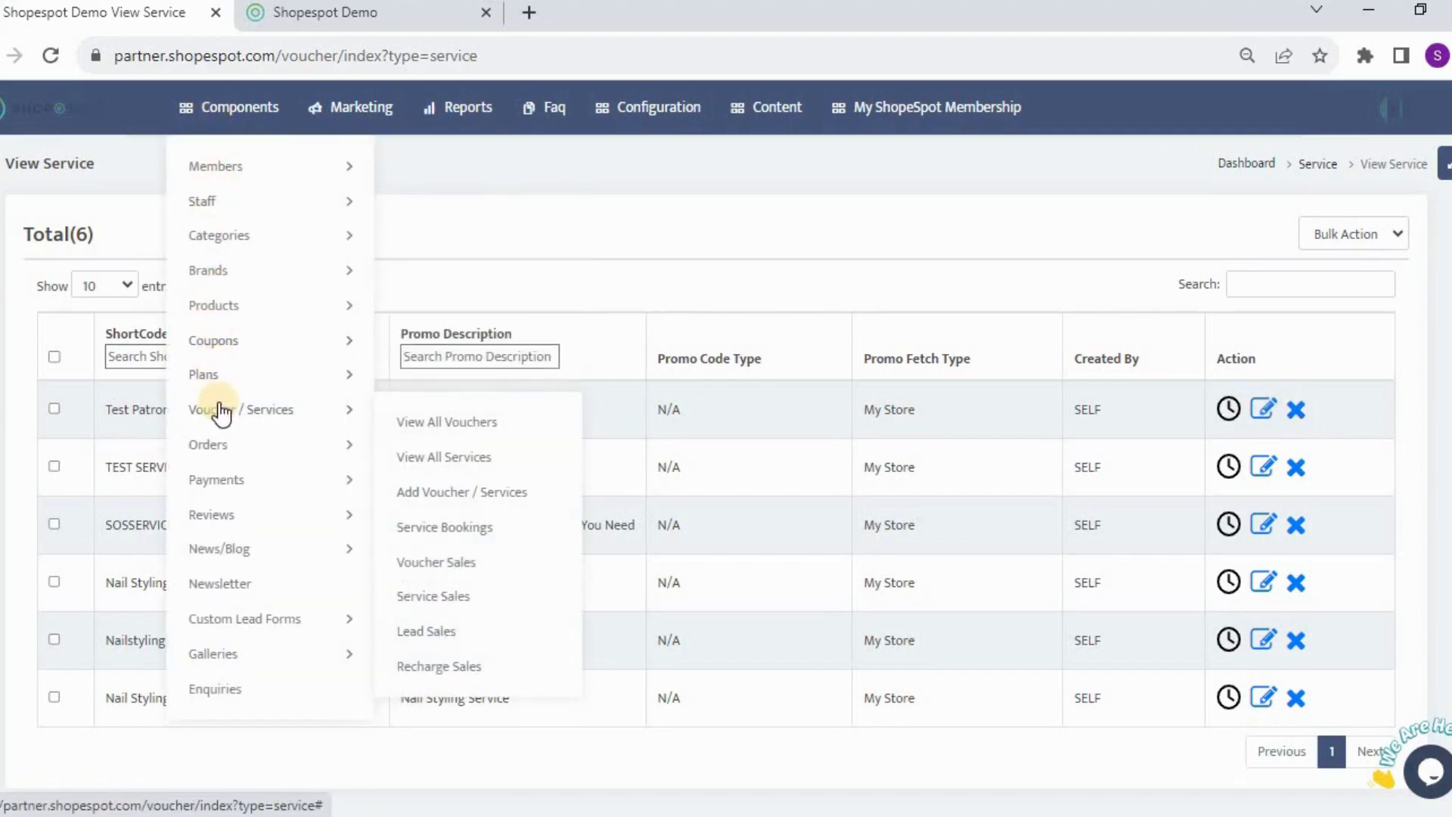
left_click(456, 495)
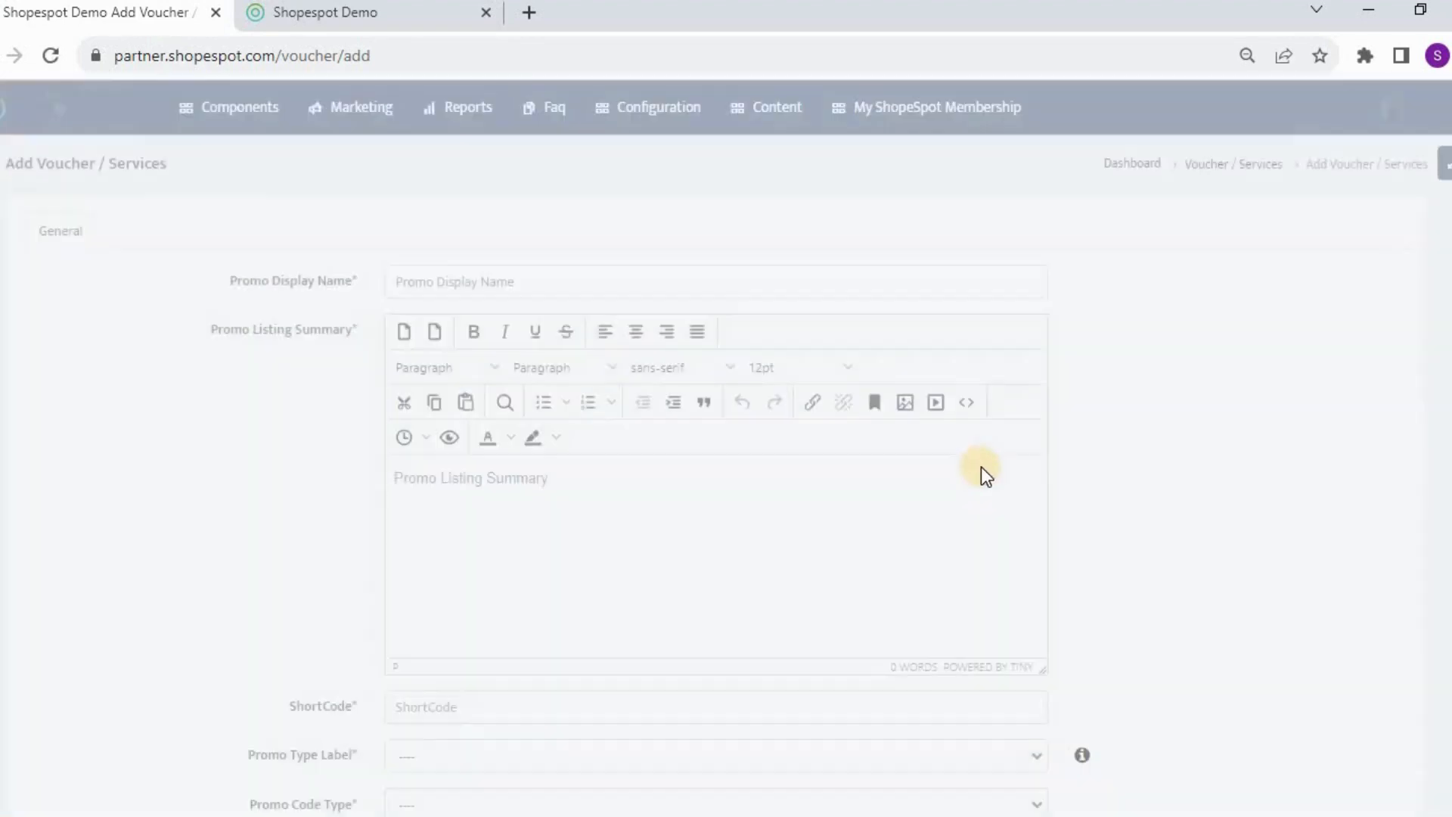
scroll(1031, 470, "down", 1)
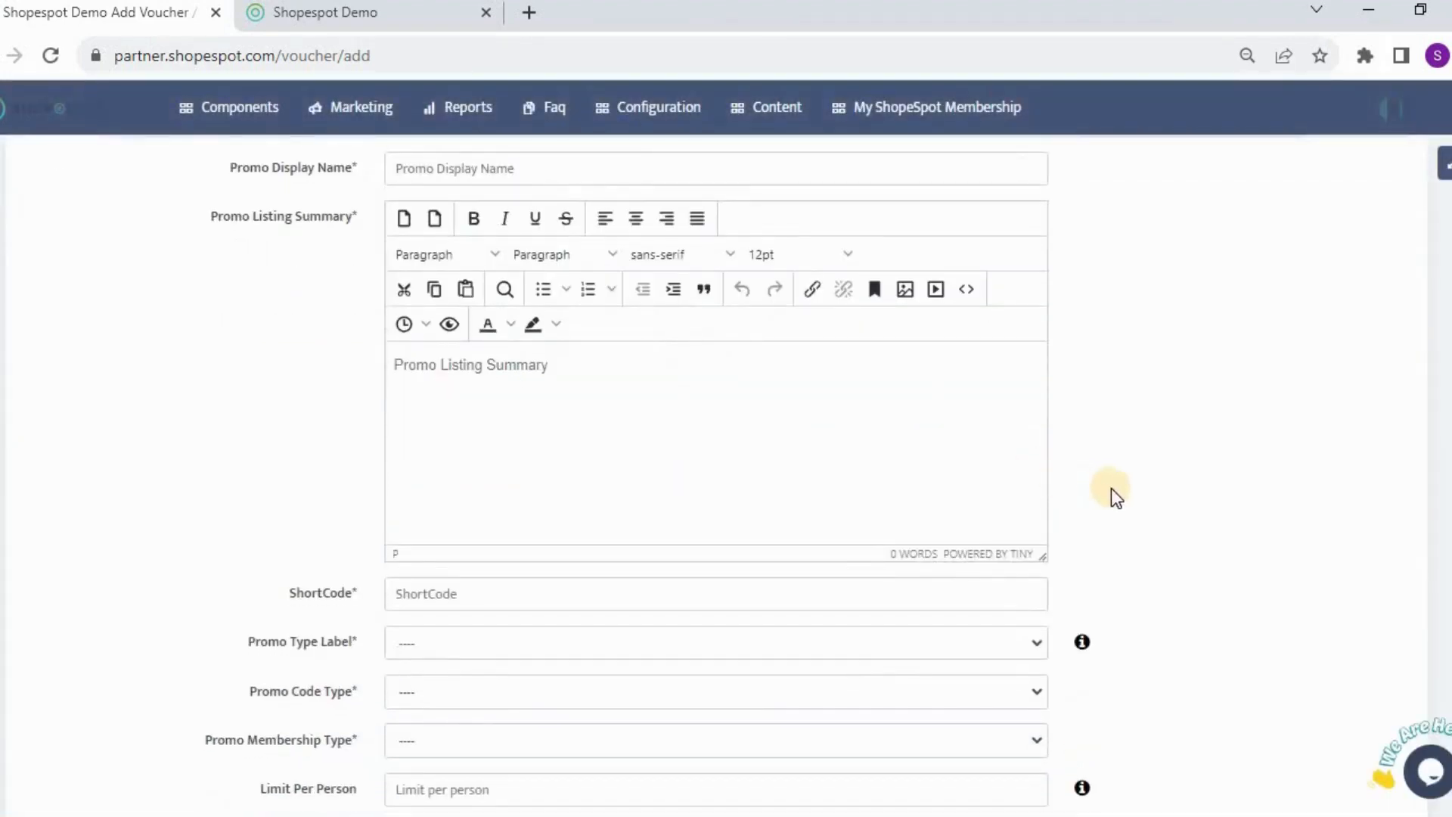
scroll(1110, 488, "down", 8)
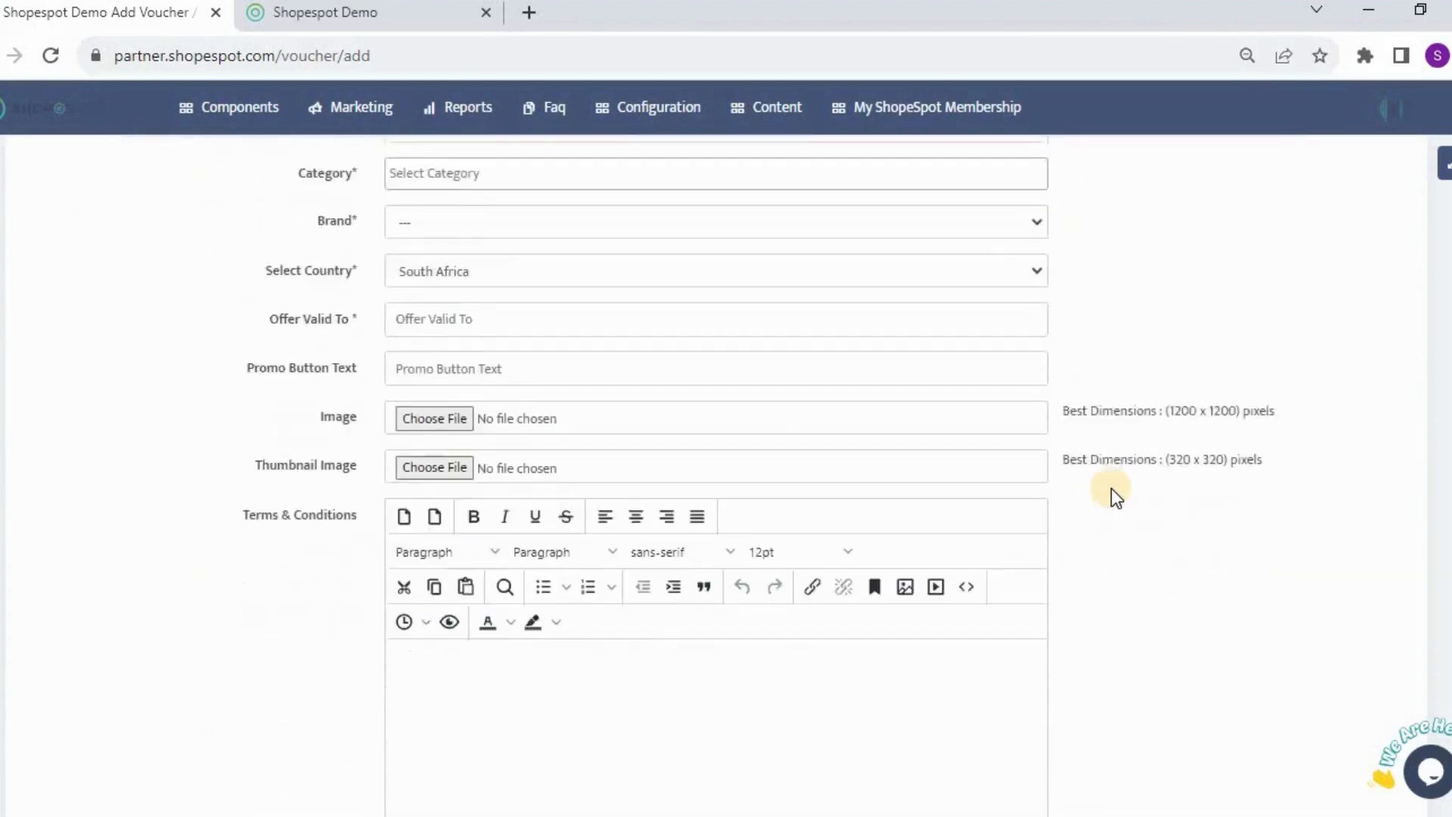
scroll(1110, 488, "down", 7)
scroll(1110, 488, "up", 5)
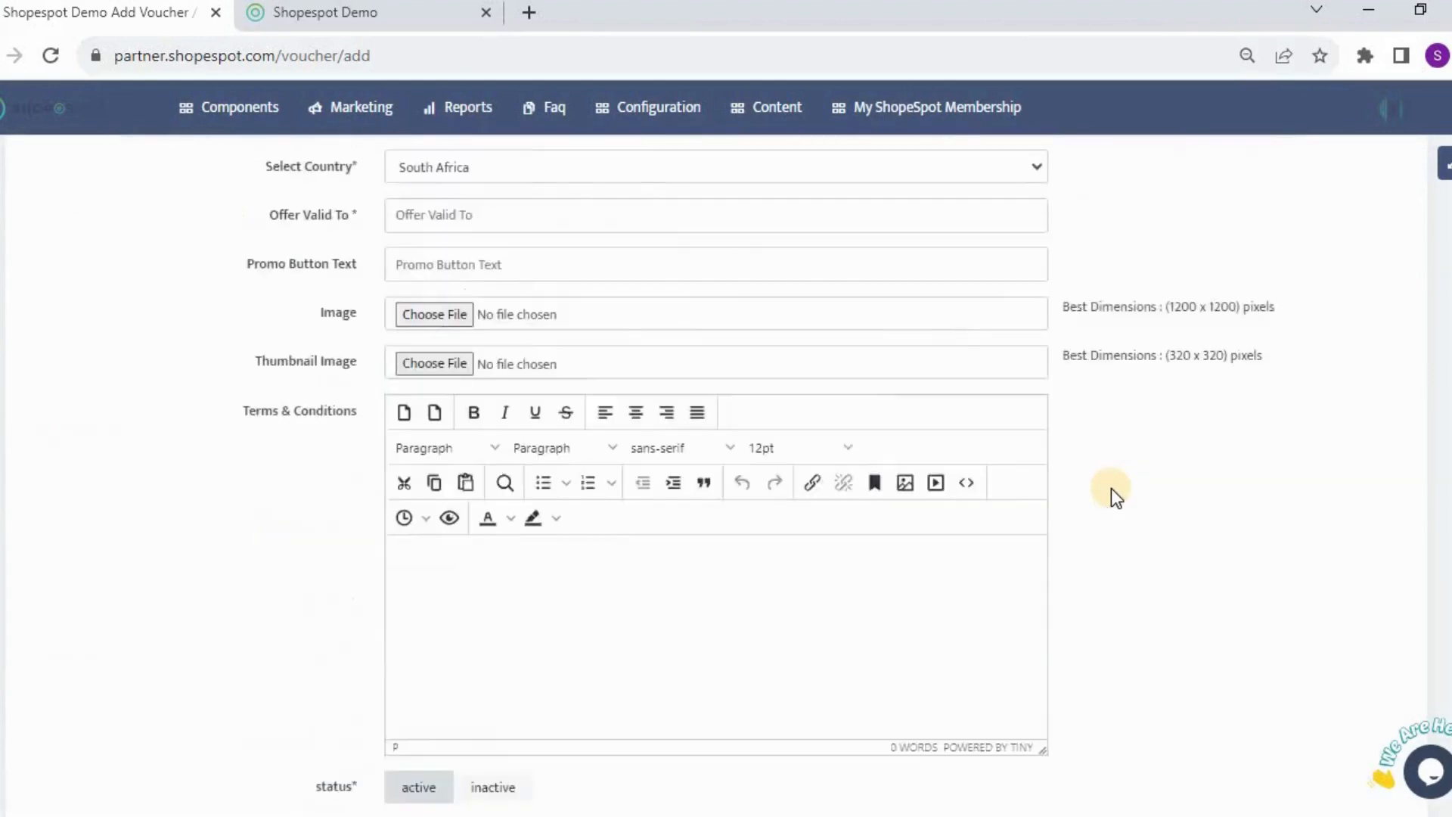
scroll(1110, 488, "up", 10)
View the list of all vouchers, and open TEST SERVICE from the list of all services for editing.
mouse_move(237, 128)
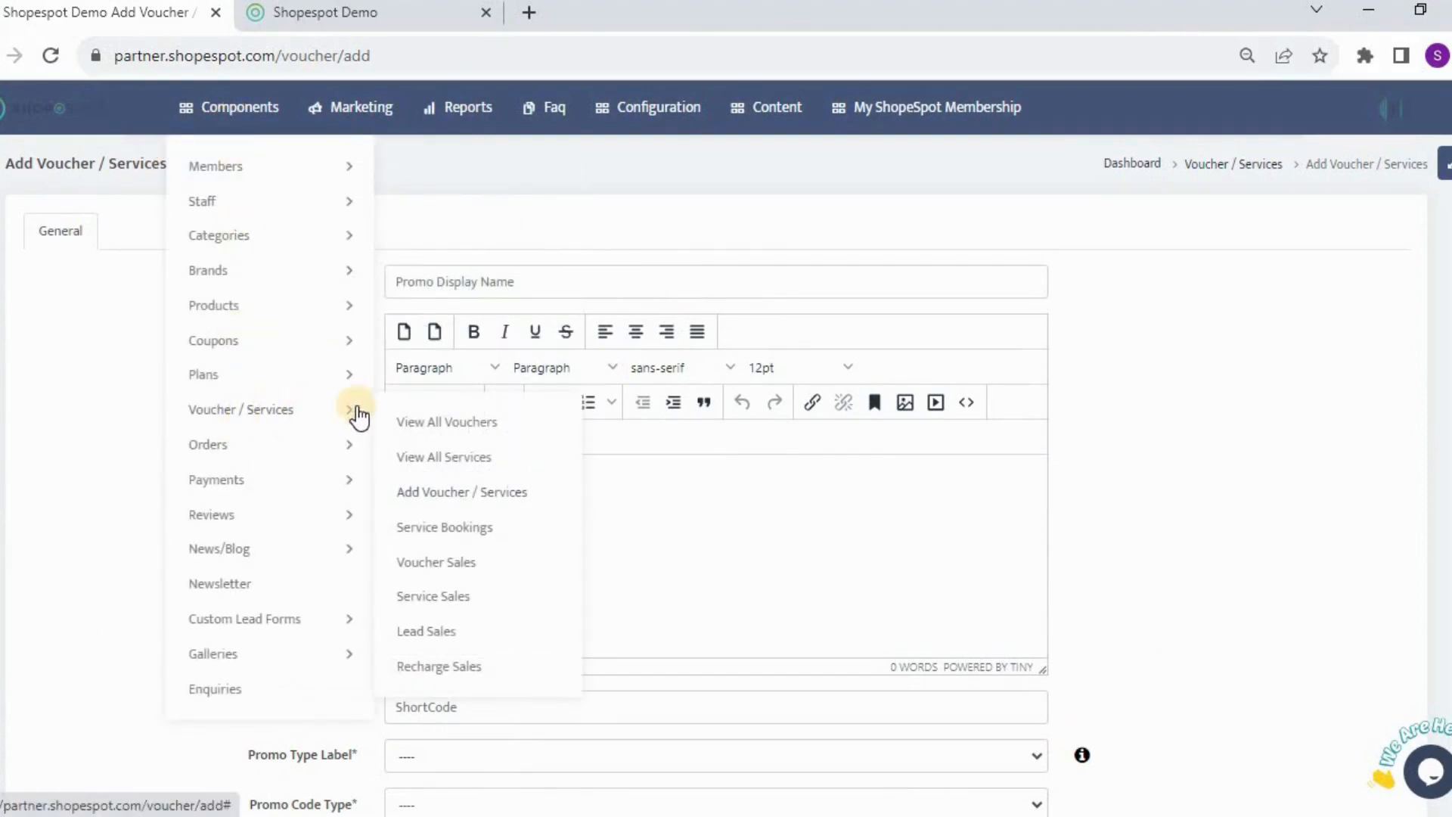
left_click(434, 423)
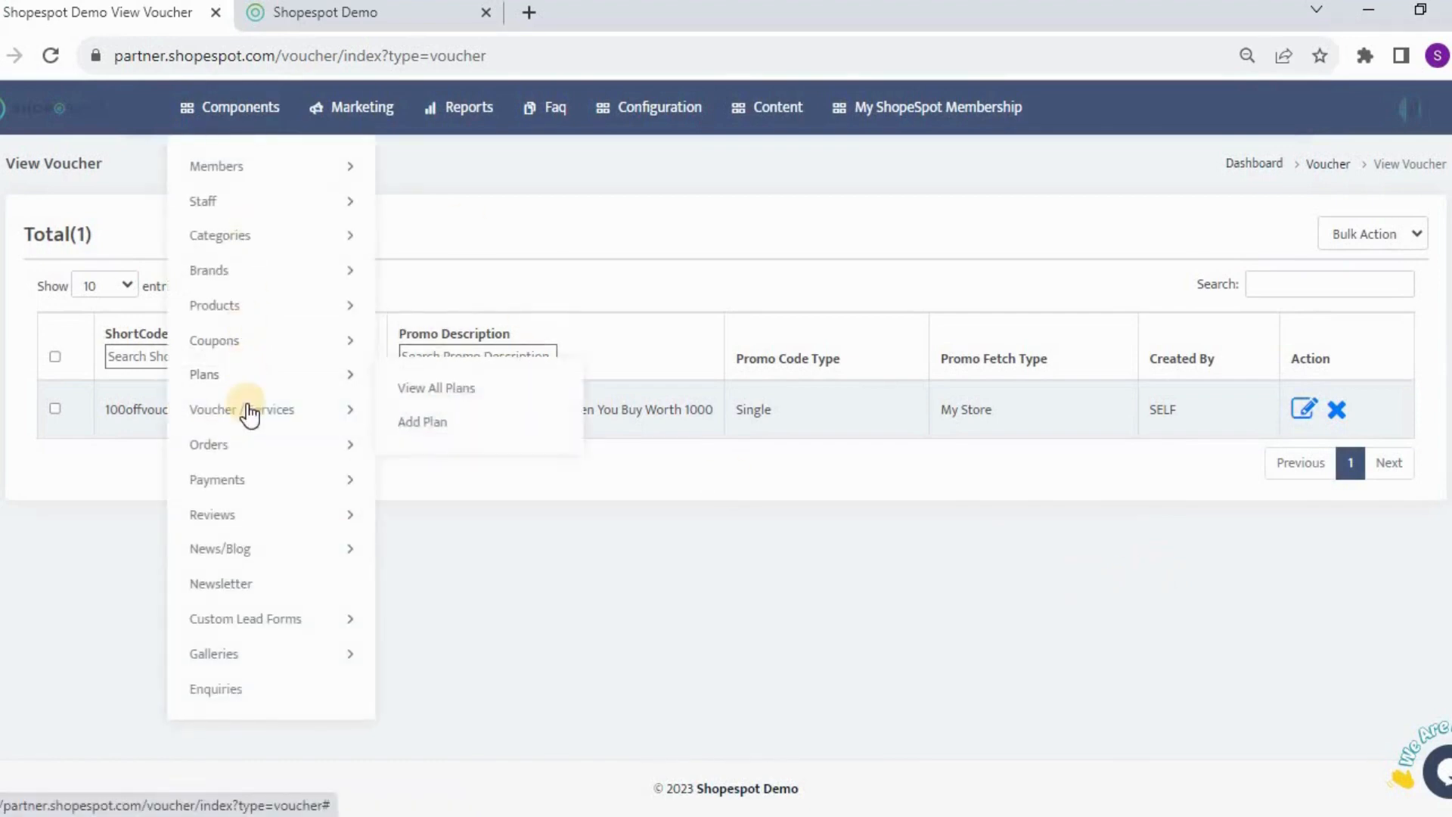
mouse_move(250, 412)
left_click(459, 461)
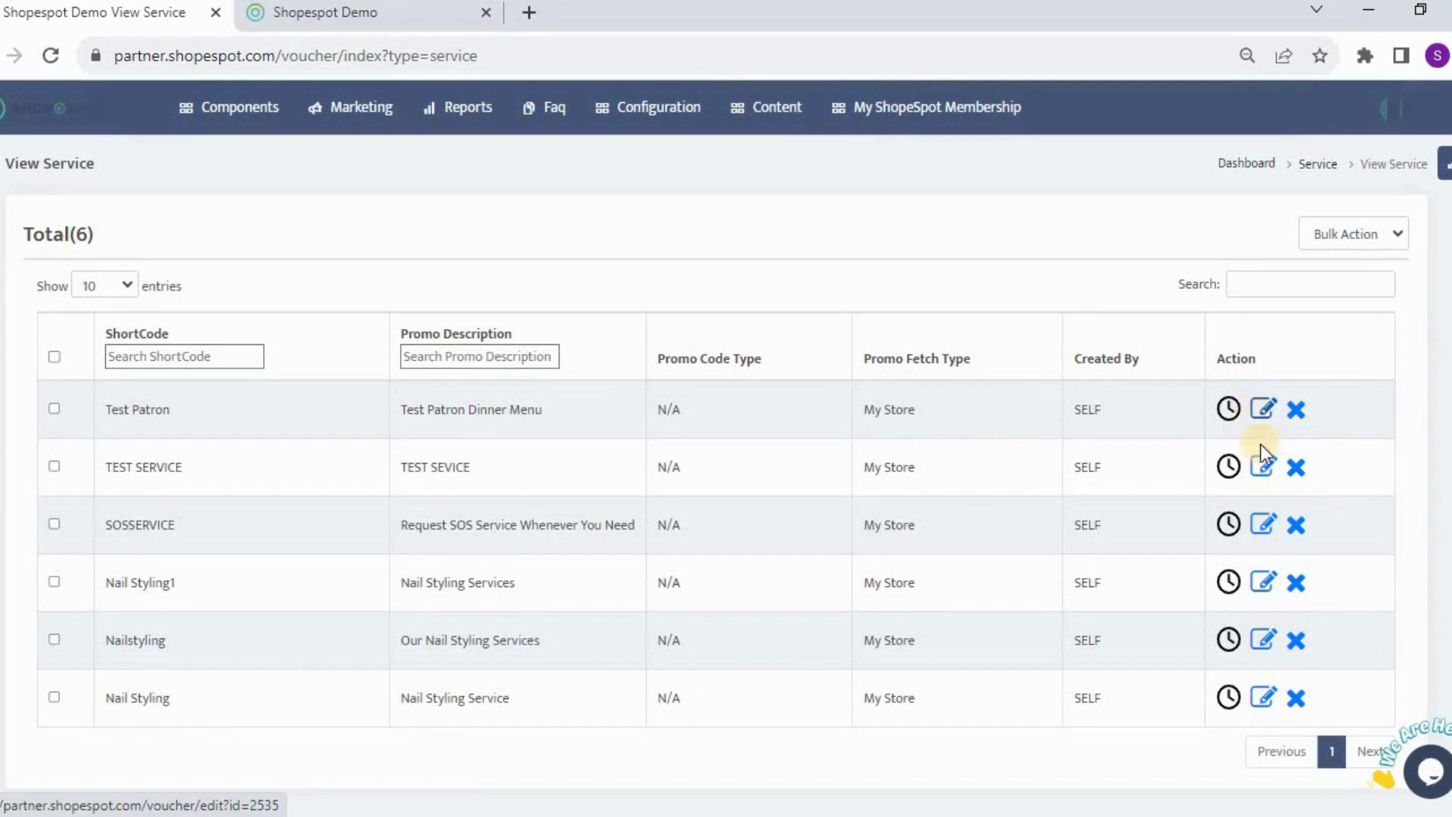
left_click(1263, 466)
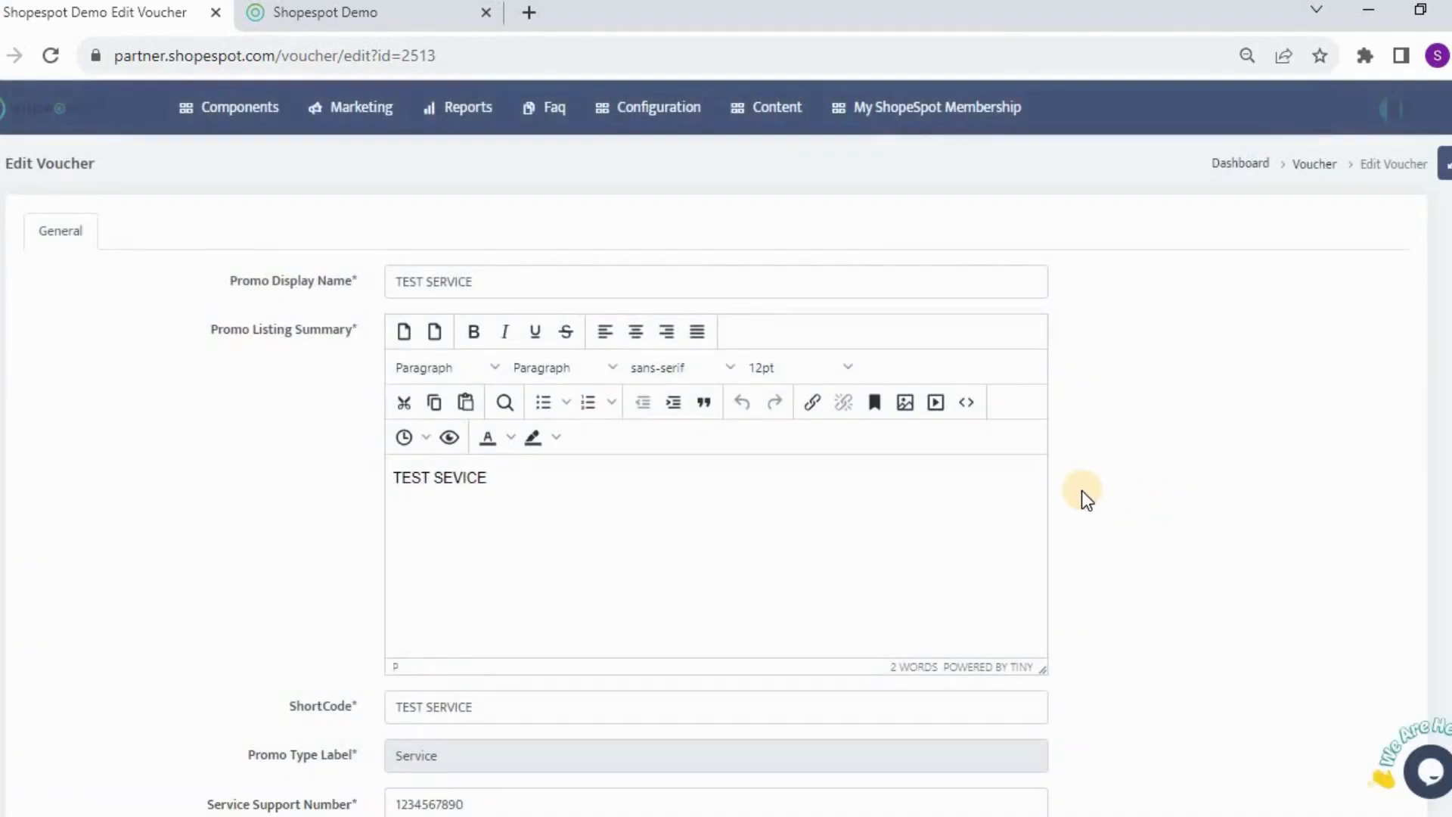
Examine the promo display name and promo listing summary of the TEST SERVICE entry.
left_click(308, 293)
left_click(535, 491)
scroll(1159, 513, "down", 2)
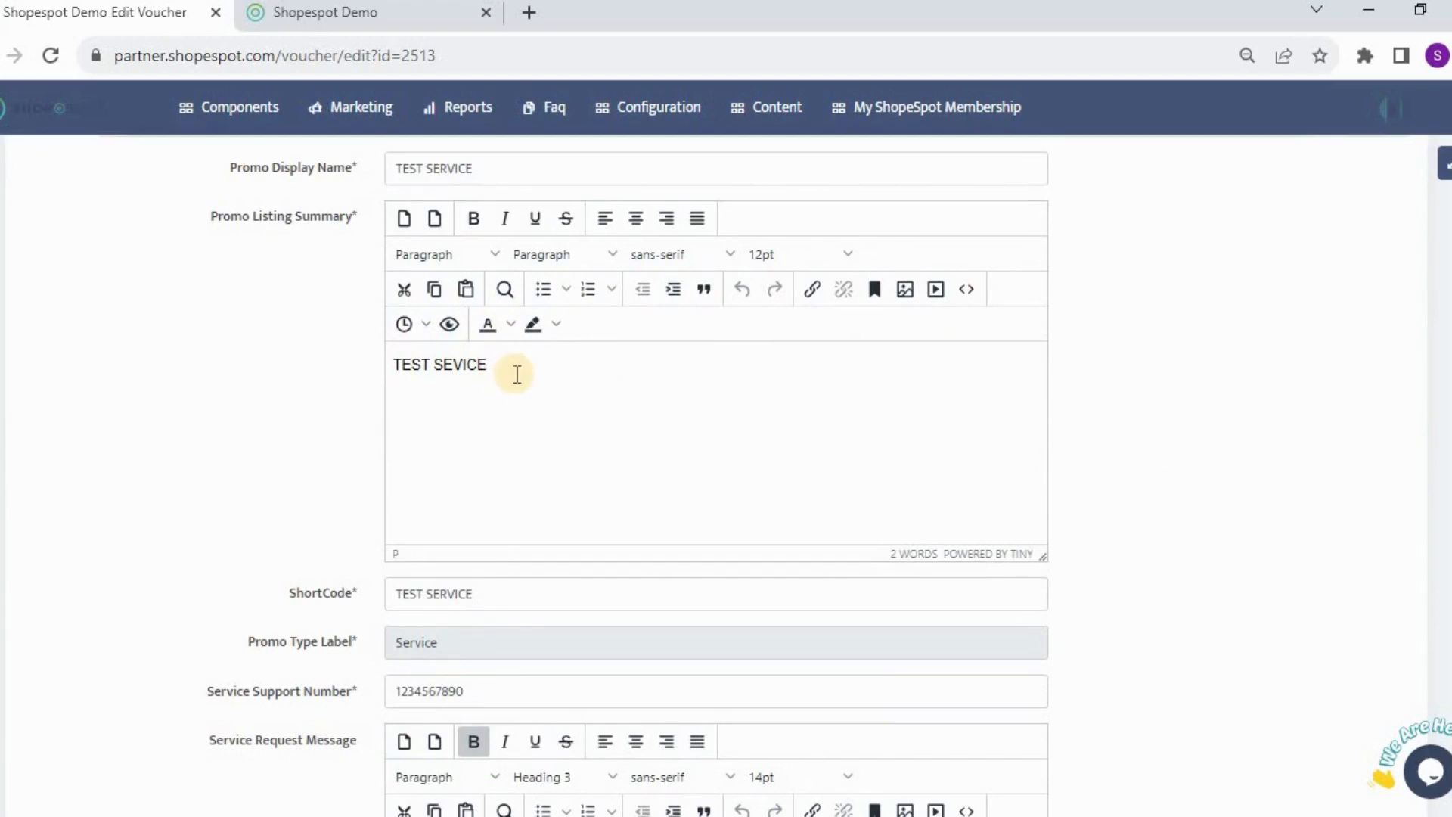
scroll(517, 373, "down", 2)
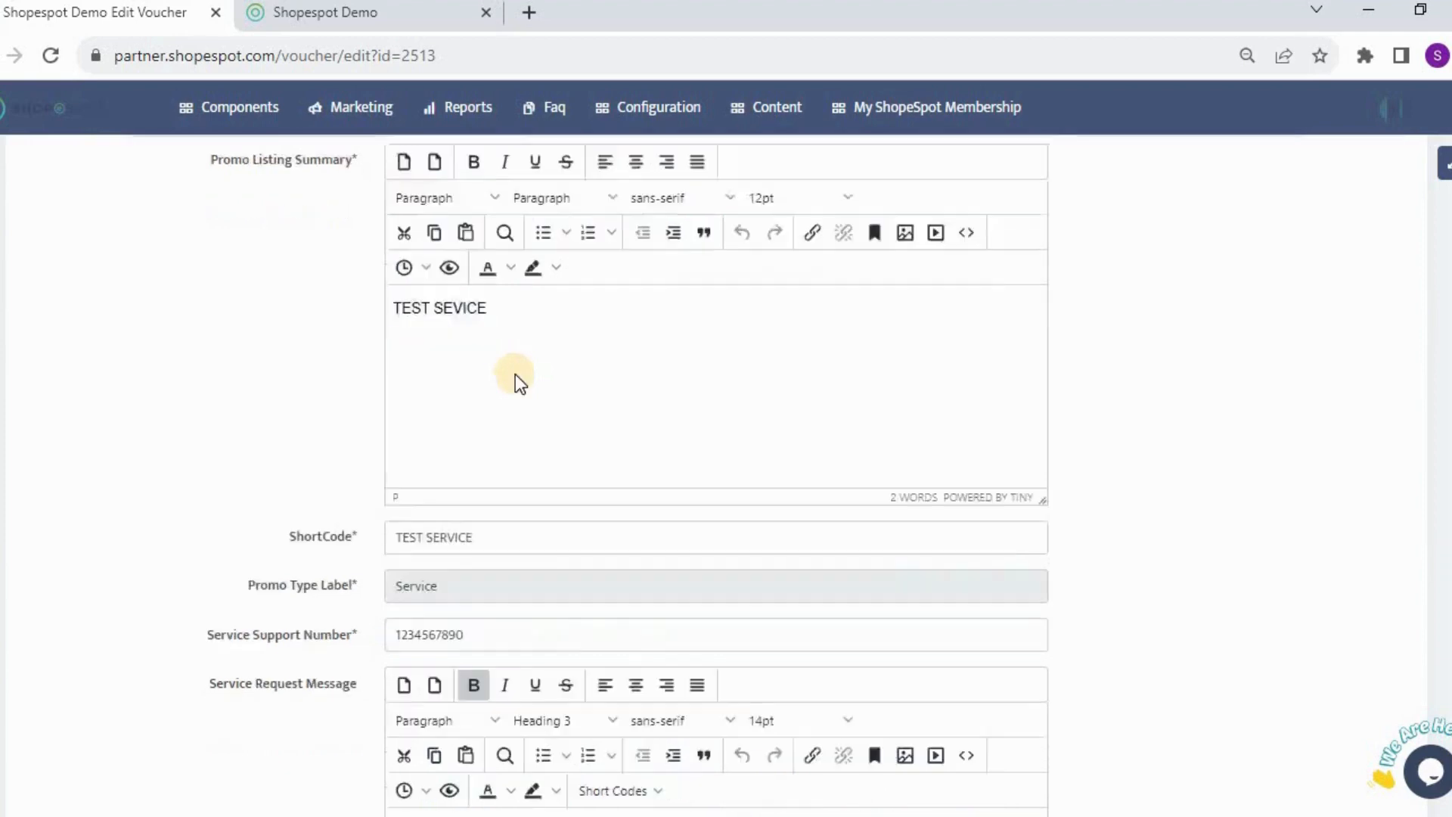
scroll(518, 380, "up", 4)
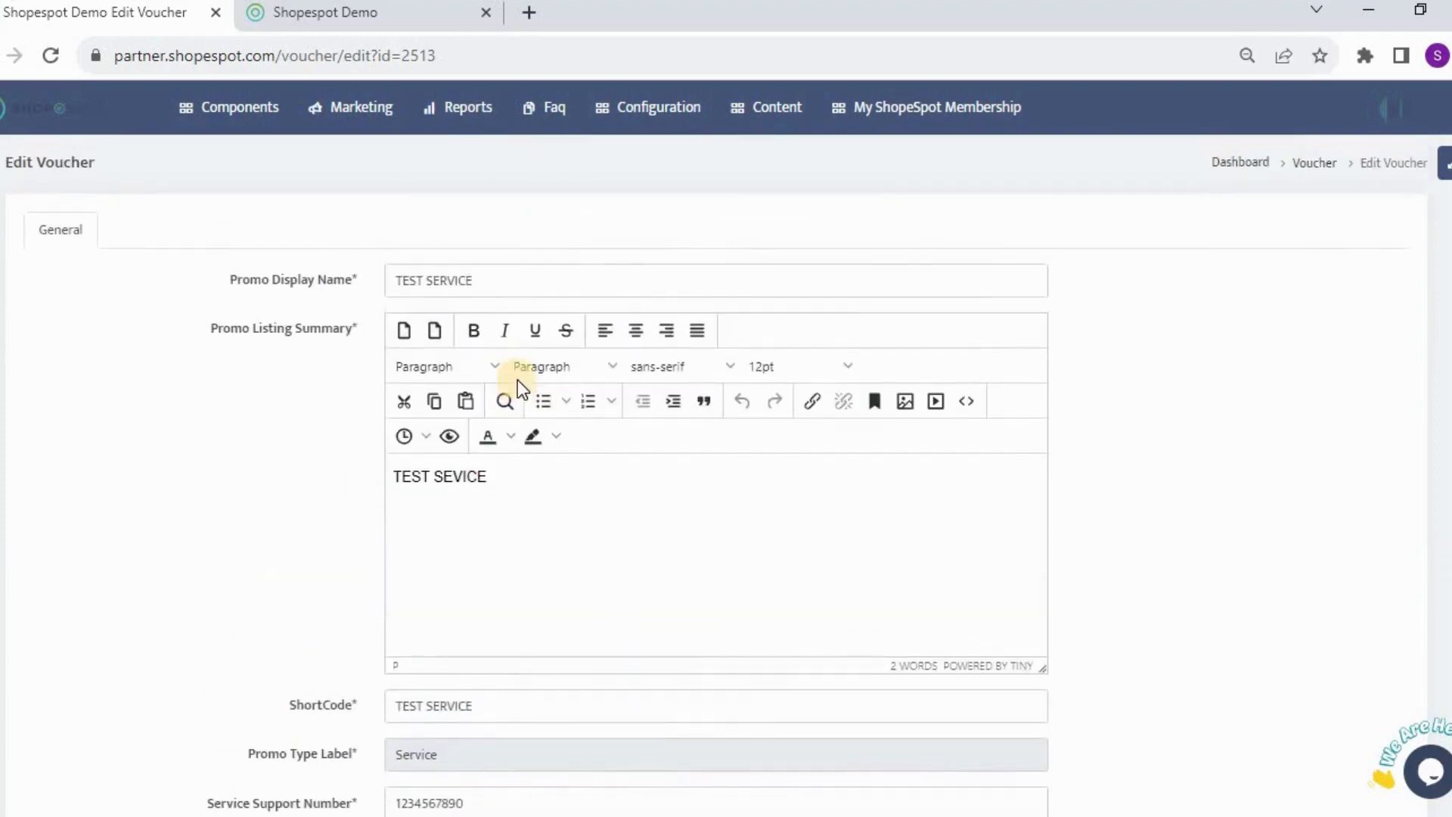
scroll(517, 379, "down", 2)
Examine the service's ShortCode, promo type label and service support number fields.
left_click_drag(505, 597, 407, 594)
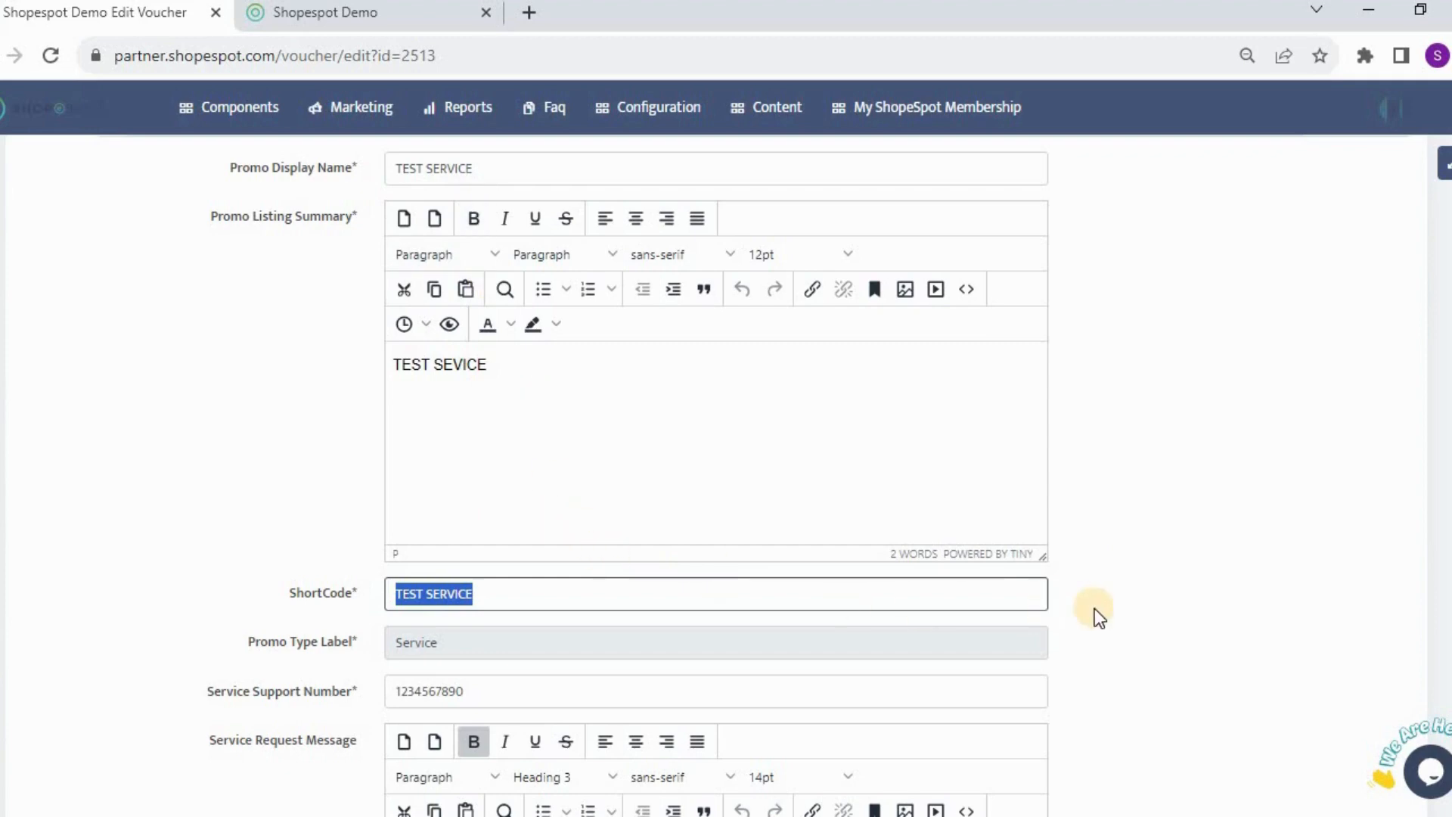
scroll(1096, 608, "down", 1)
scroll(1095, 608, "up", 1)
scroll(1095, 609, "down", 1)
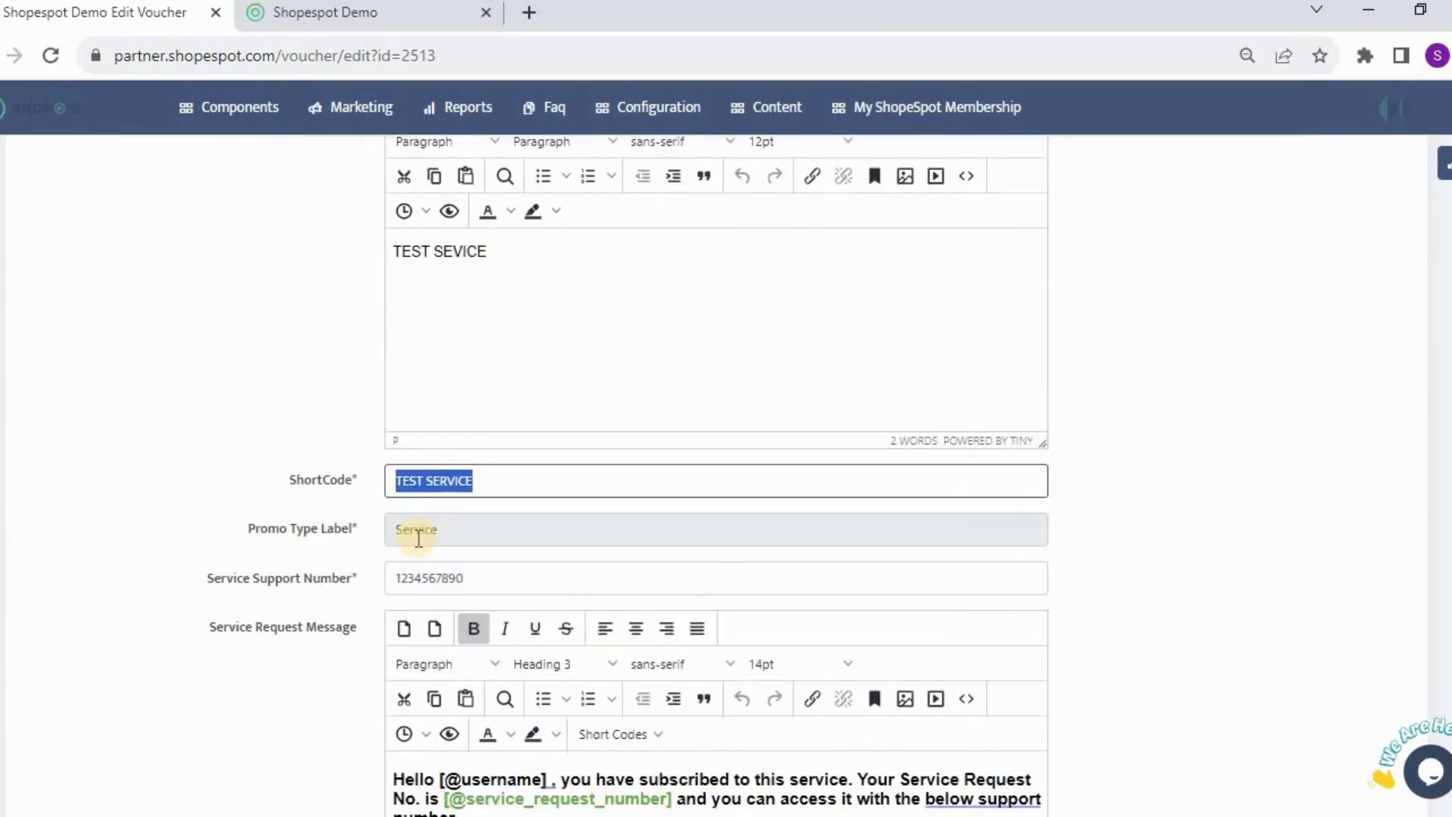
scroll(426, 538, "up", 1)
scroll(424, 540, "down", 1)
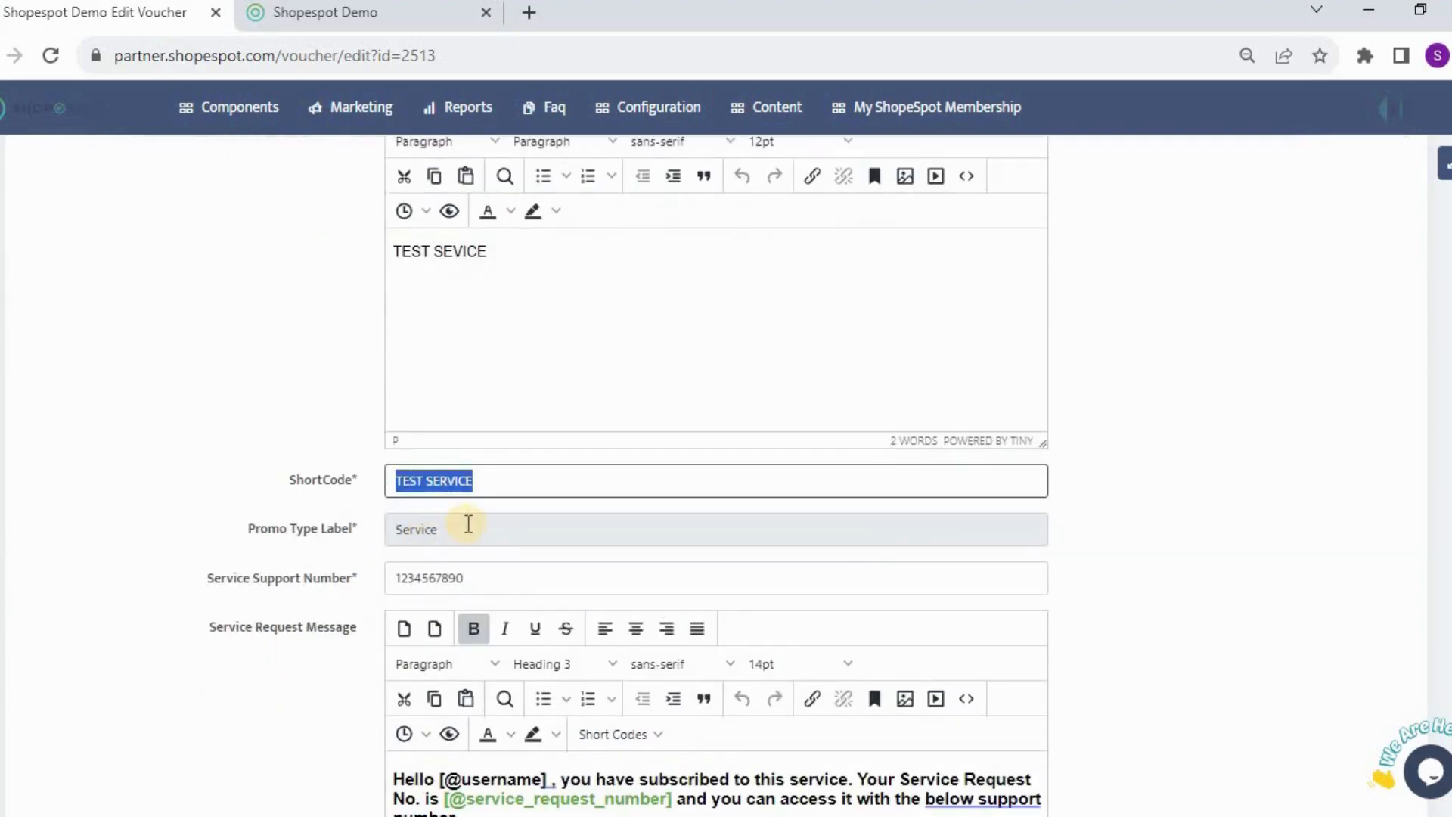
scroll(466, 522, "down", 1)
left_click_drag(466, 467, 401, 465)
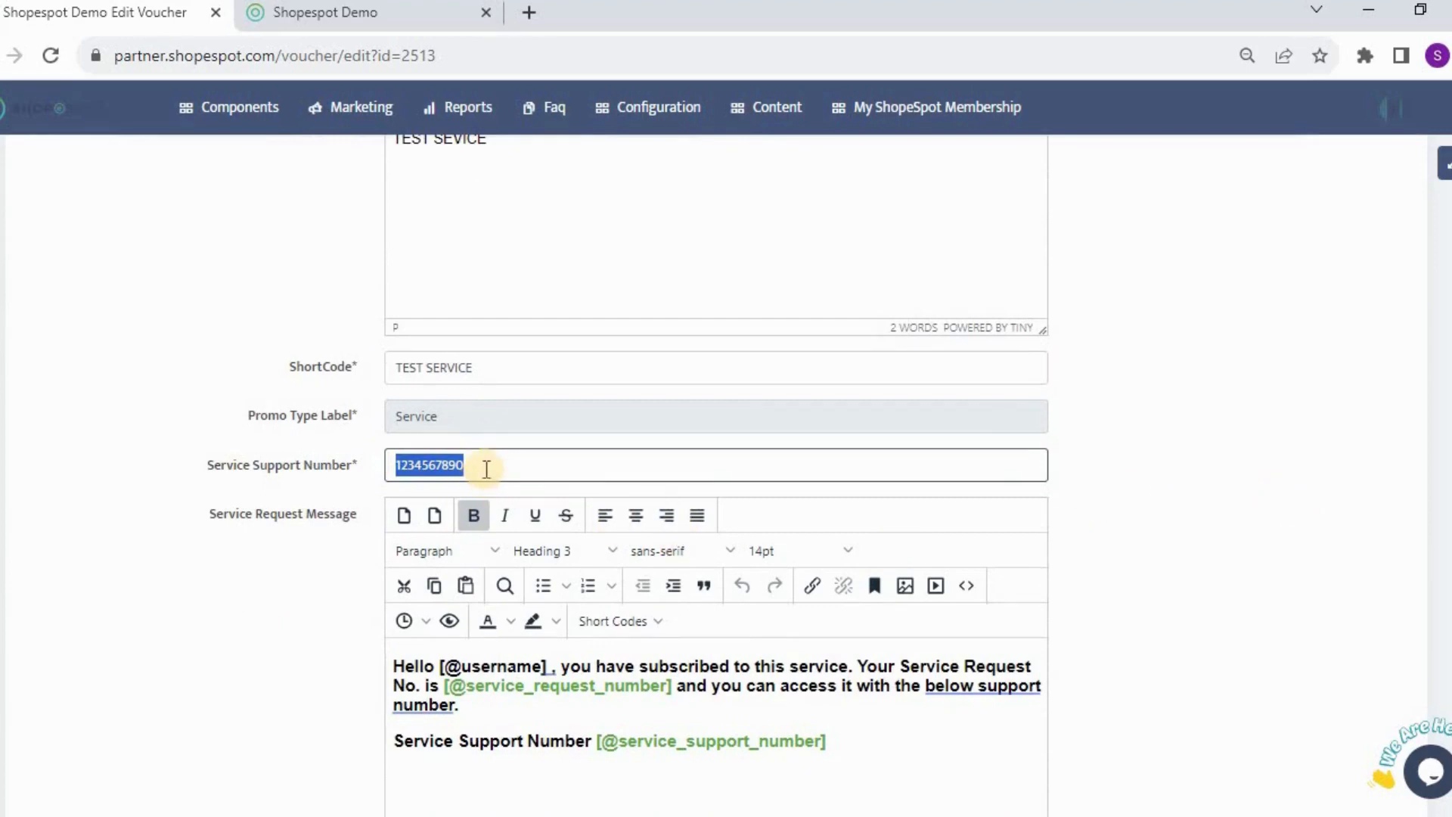
left_click_drag(488, 467, 366, 473)
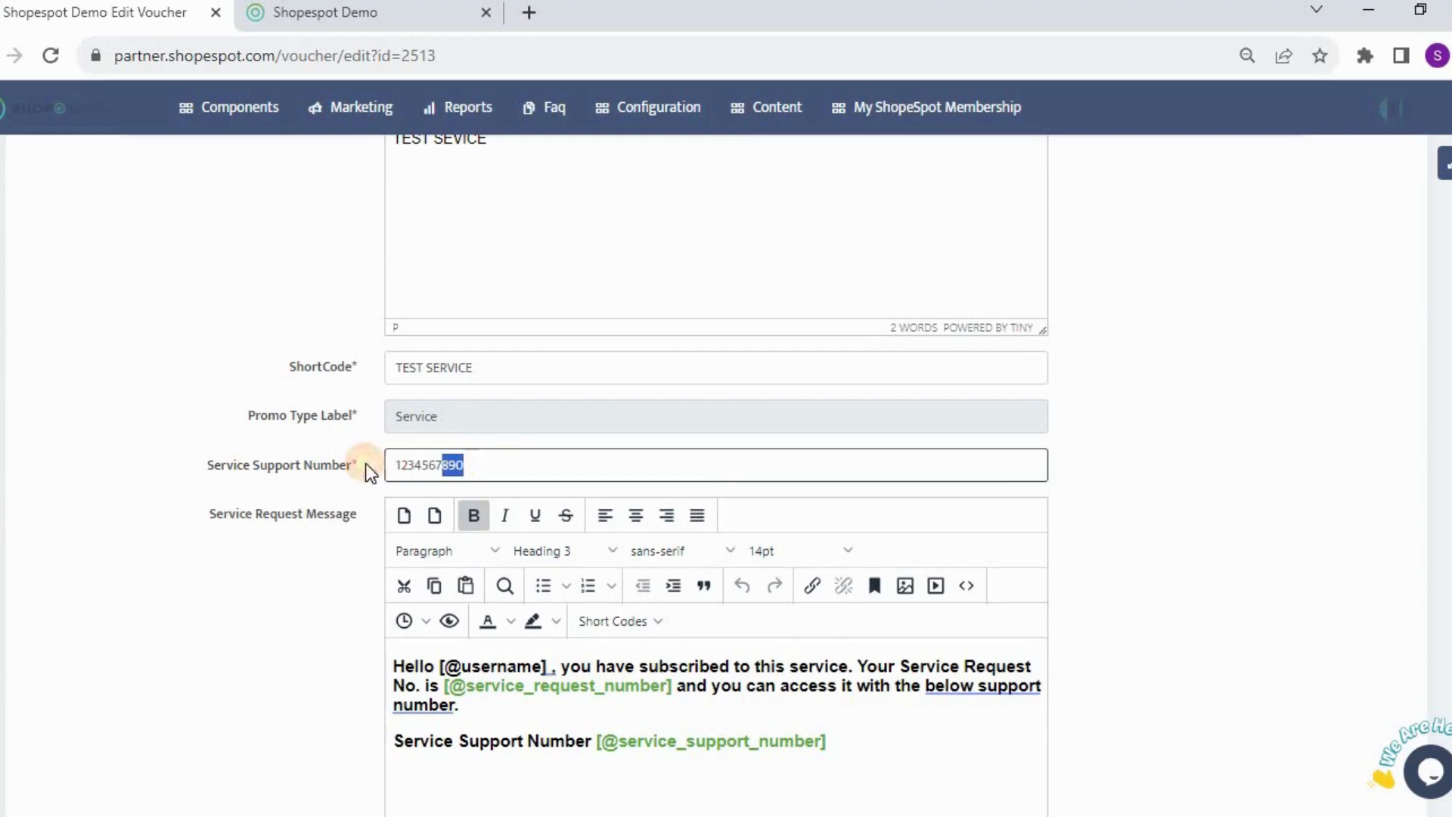
scroll(1163, 547, "down", 1)
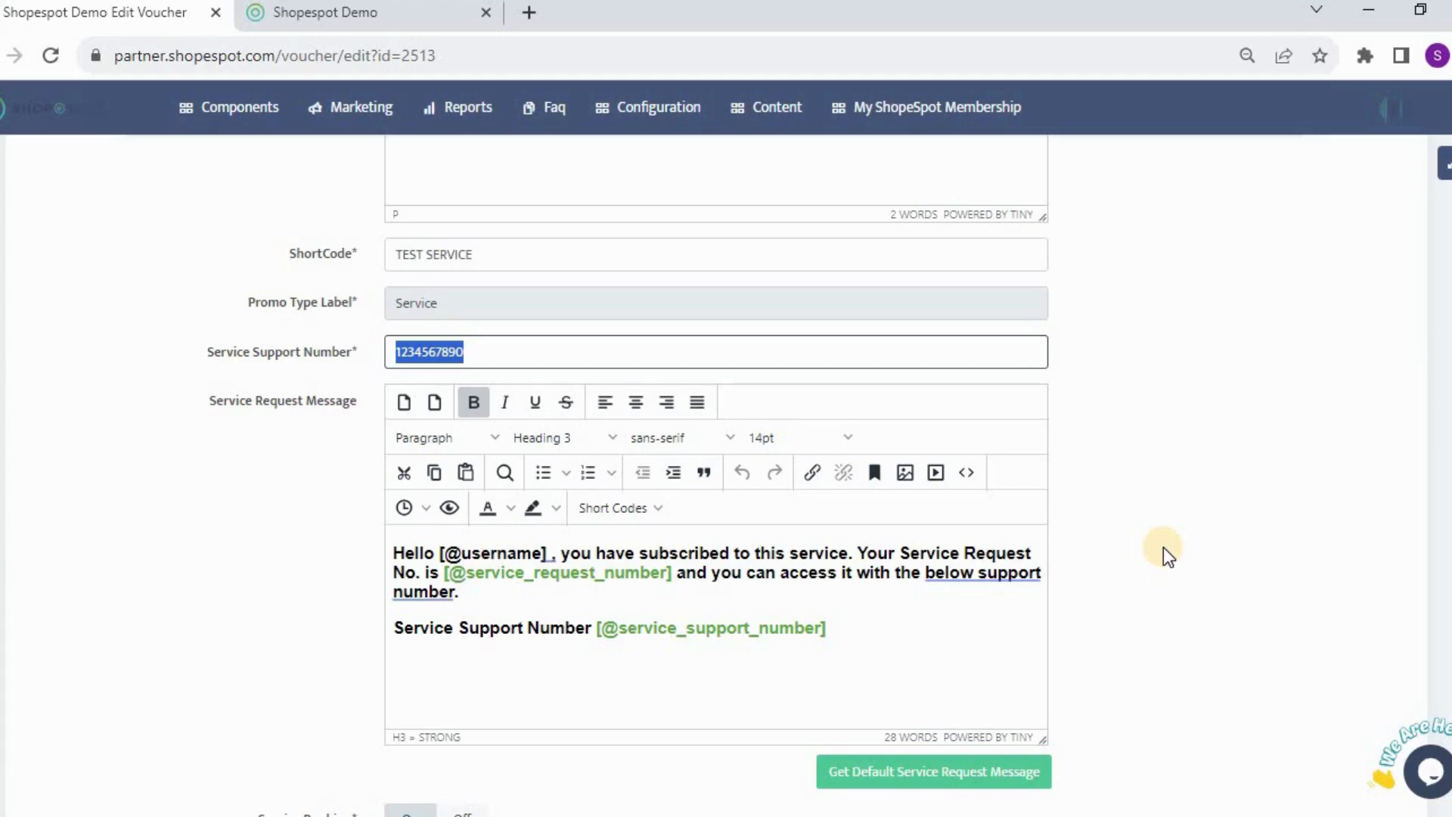
scroll(1163, 547, "down", 2)
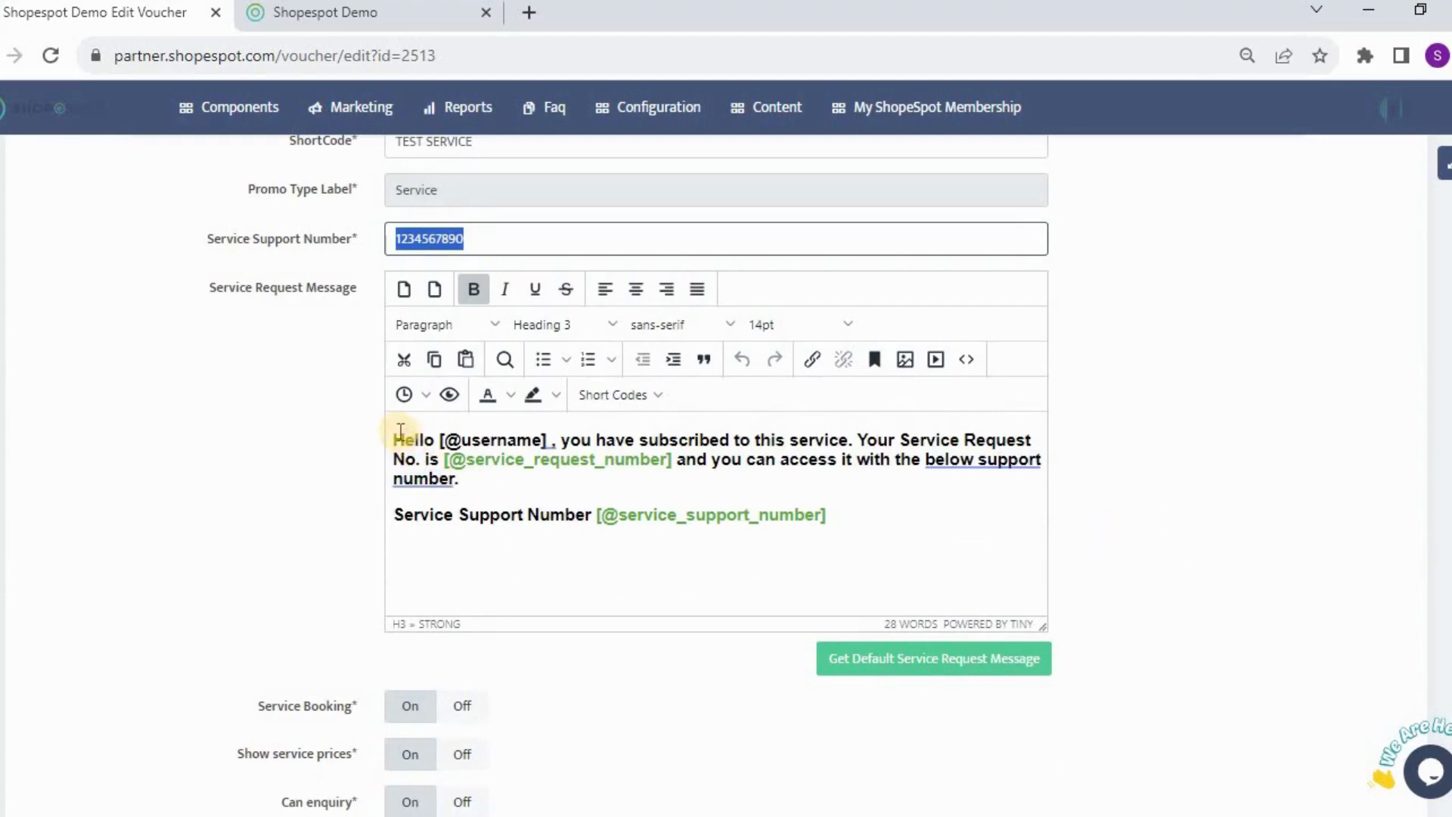
Examine the service request message, its request number and support number placeholders, and the short codes available for insertion.
left_click_drag(401, 440, 890, 558)
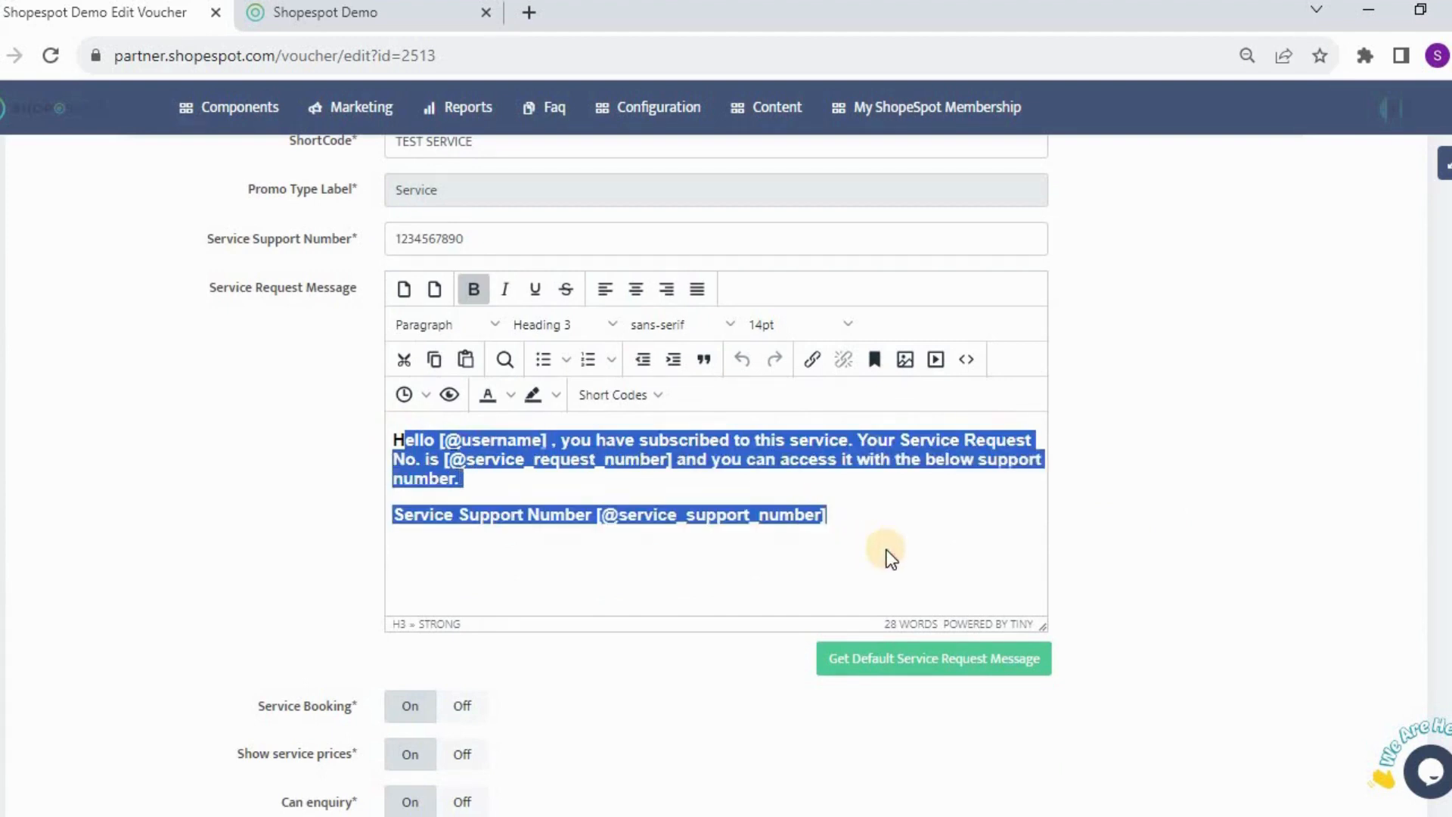
left_click(886, 550)
left_click_drag(849, 522, 454, 465)
left_click(1213, 521)
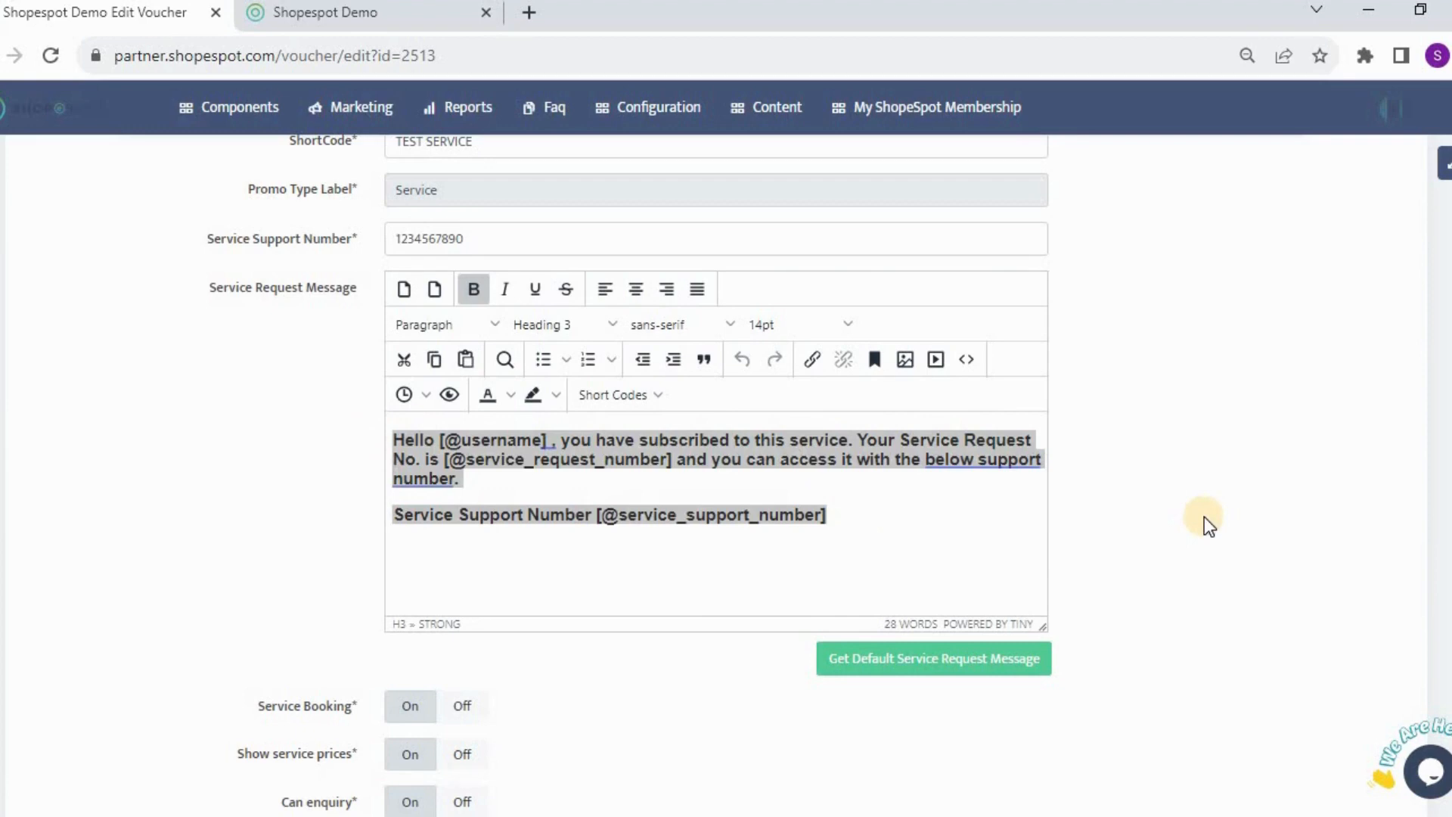
left_click(570, 481)
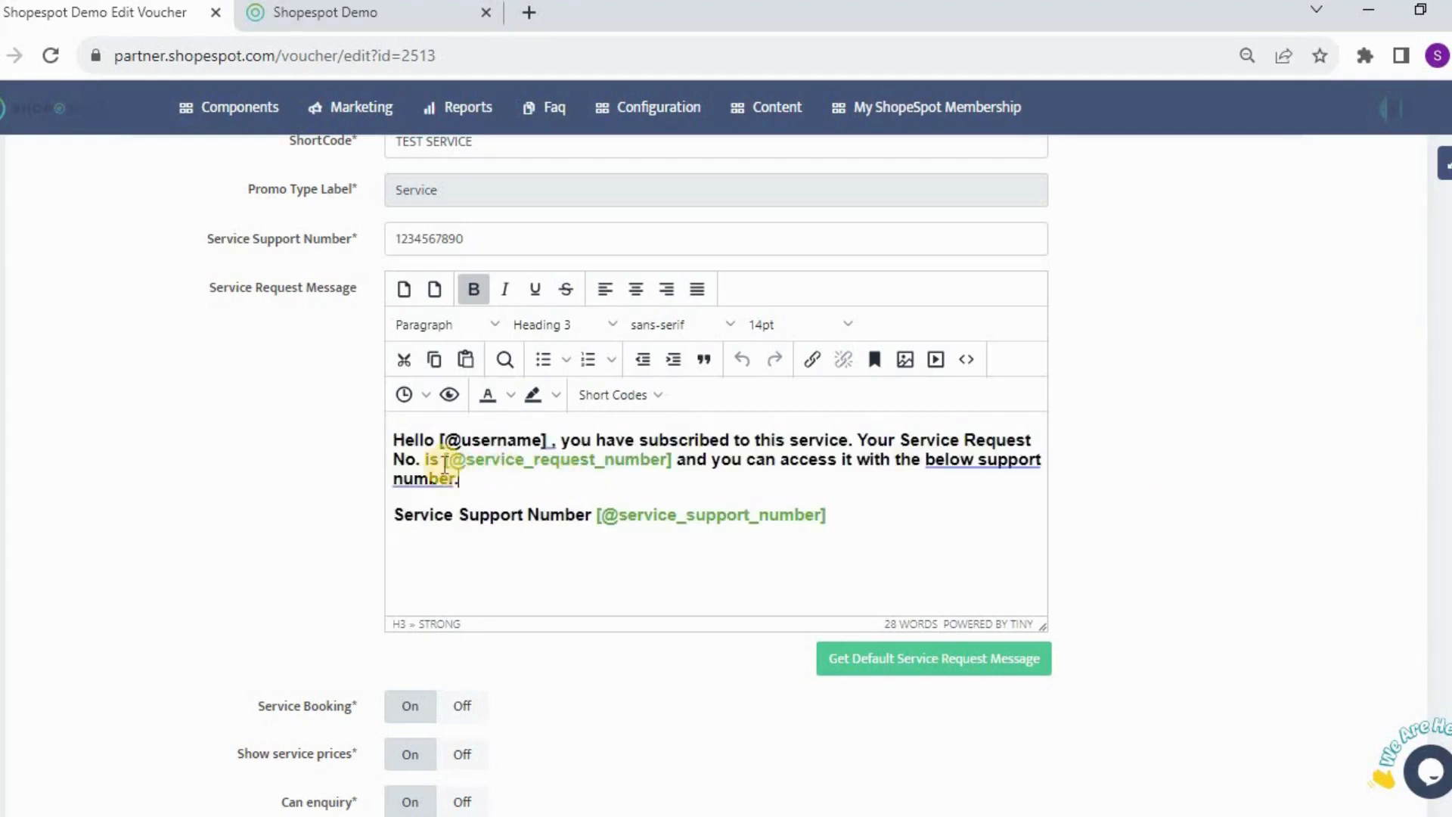
left_click_drag(444, 460, 671, 466)
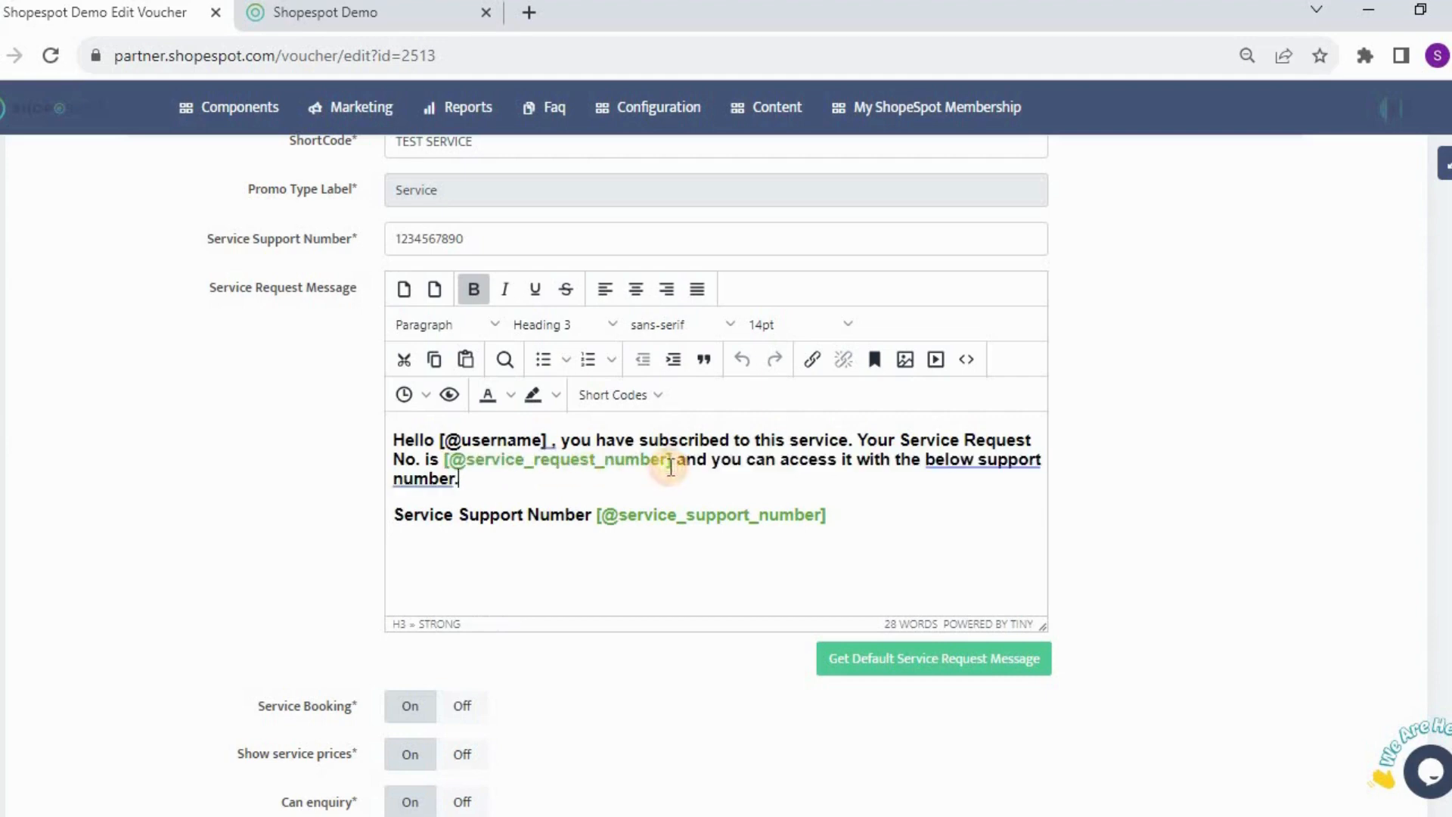
left_click(677, 461)
left_click_drag(830, 514, 629, 514)
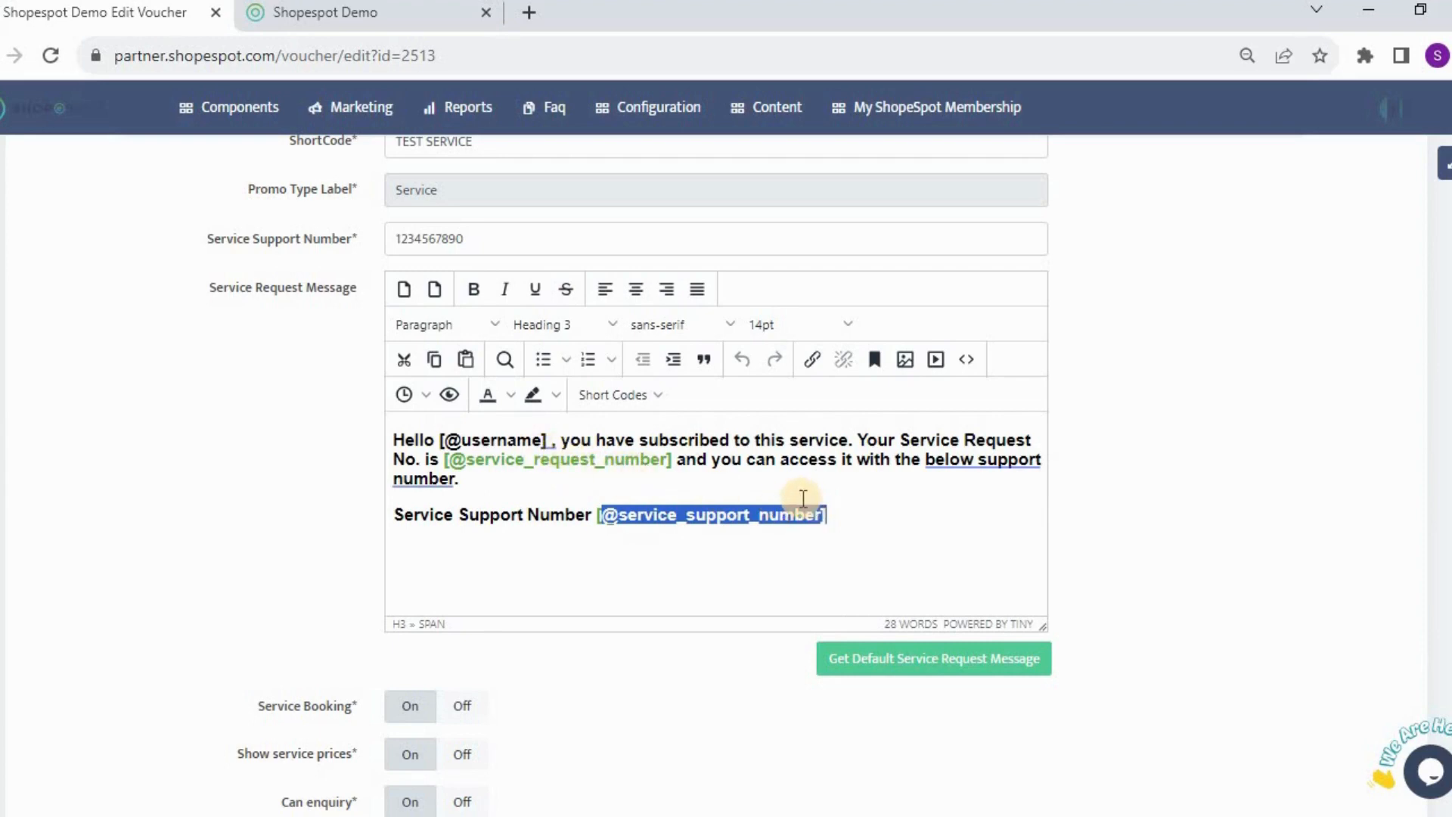
left_click(842, 489)
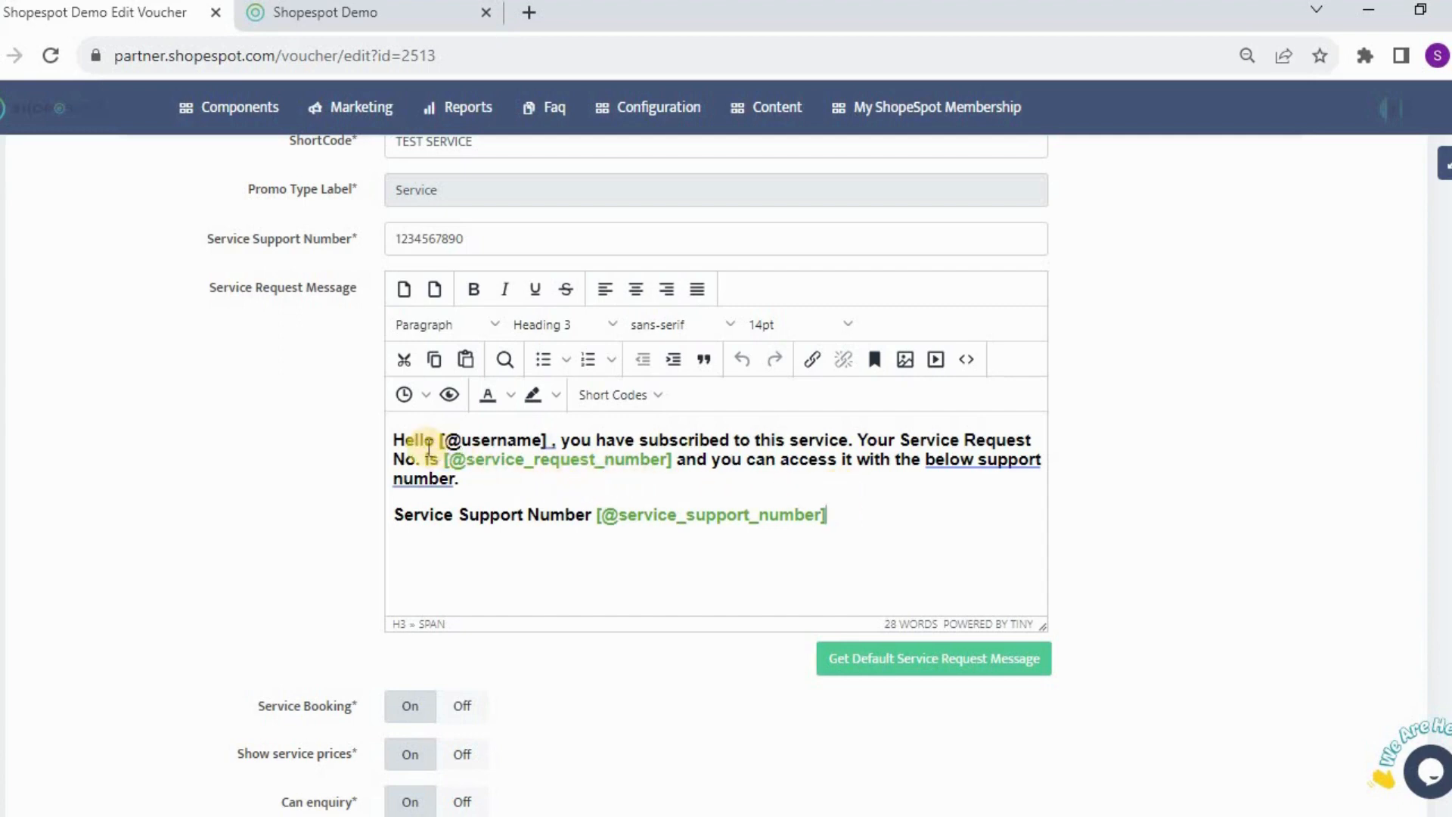
left_click(647, 396)
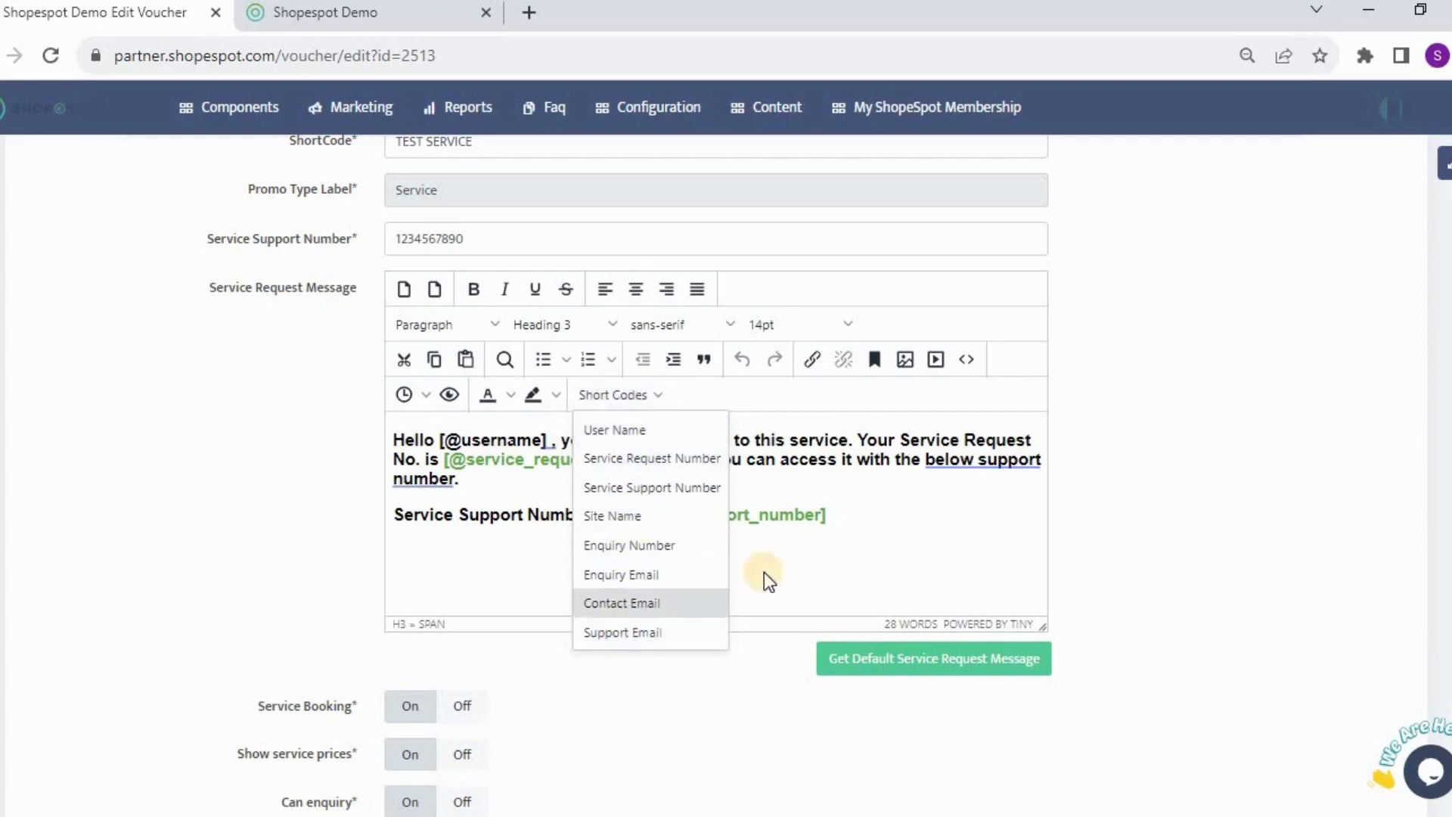
left_click(792, 573)
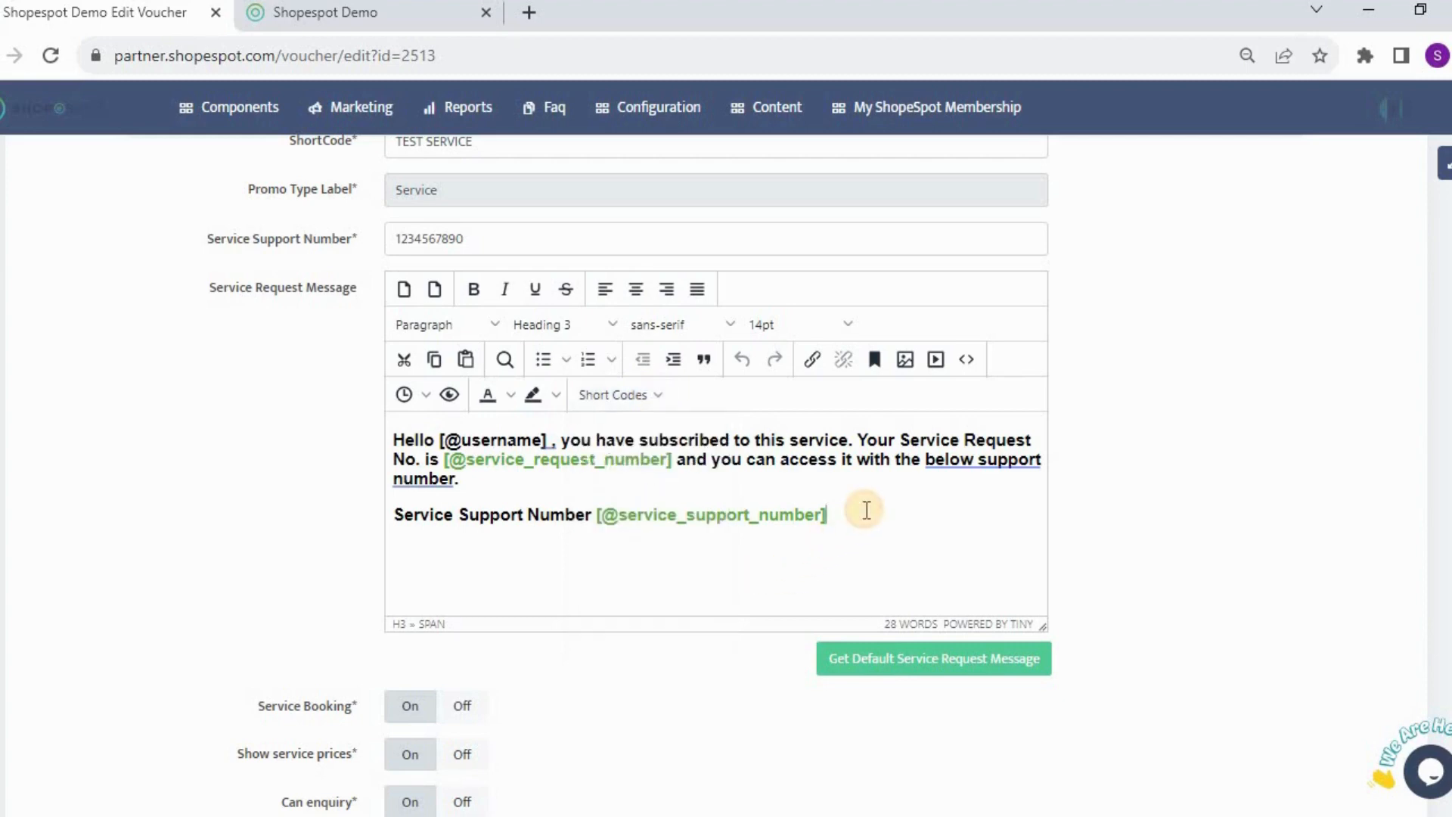
Add the closing line "Warm Regards" below the support number line in the service request message, followed by an empty line.
key("Return")
type("warm")
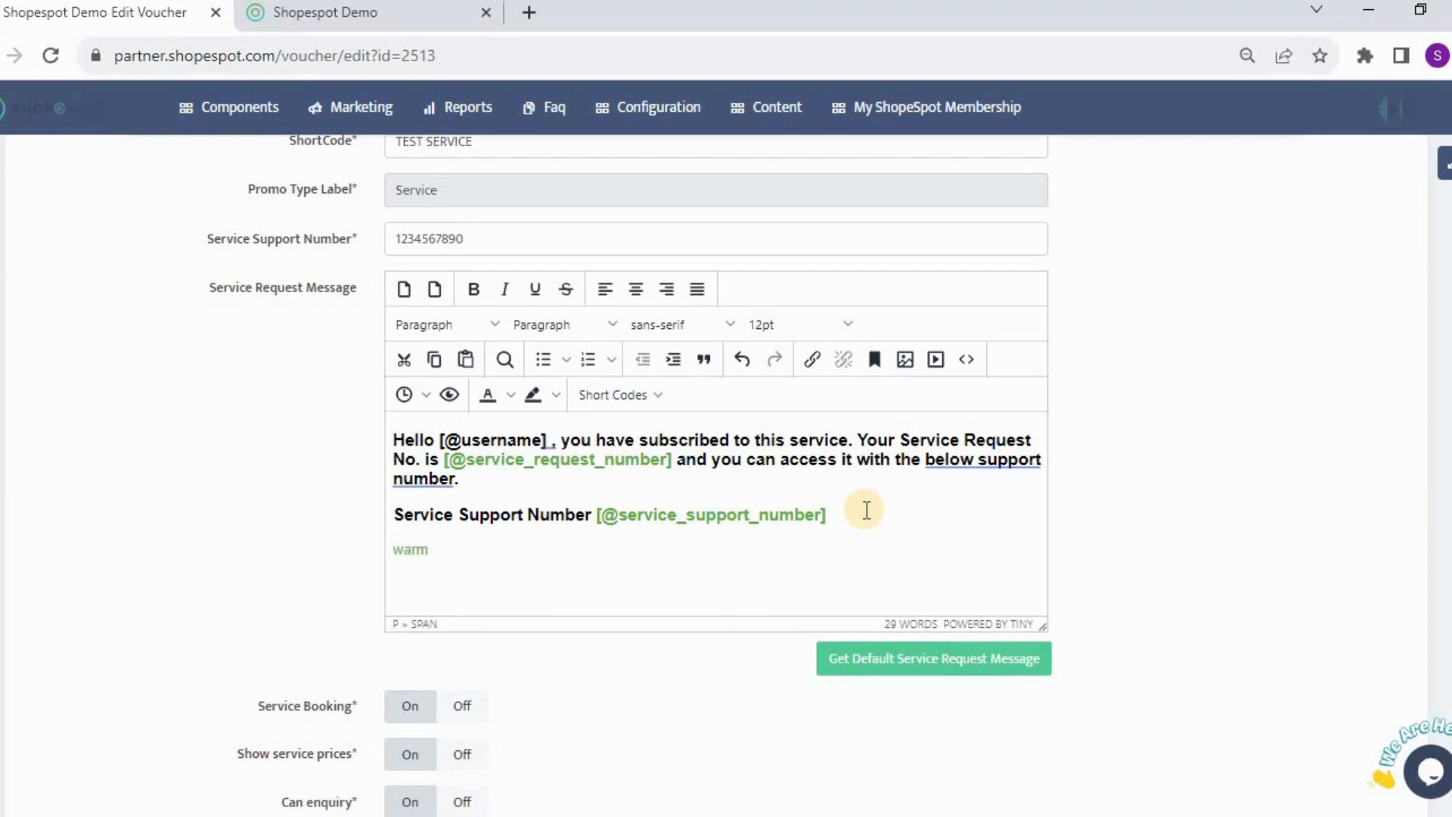
type(" regards")
key("Return")
left_click(405, 547)
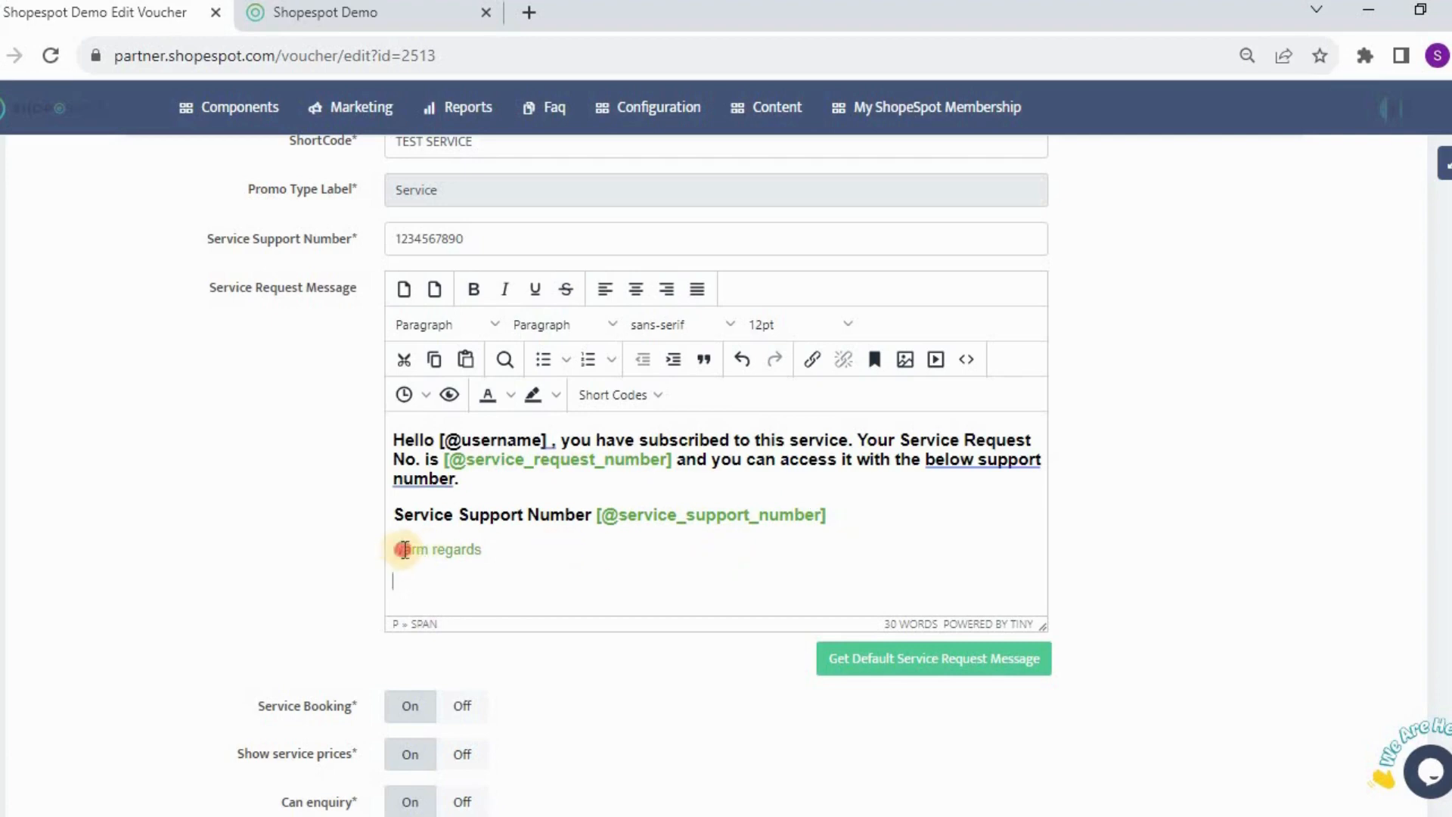
key("BackSpace")
type("W")
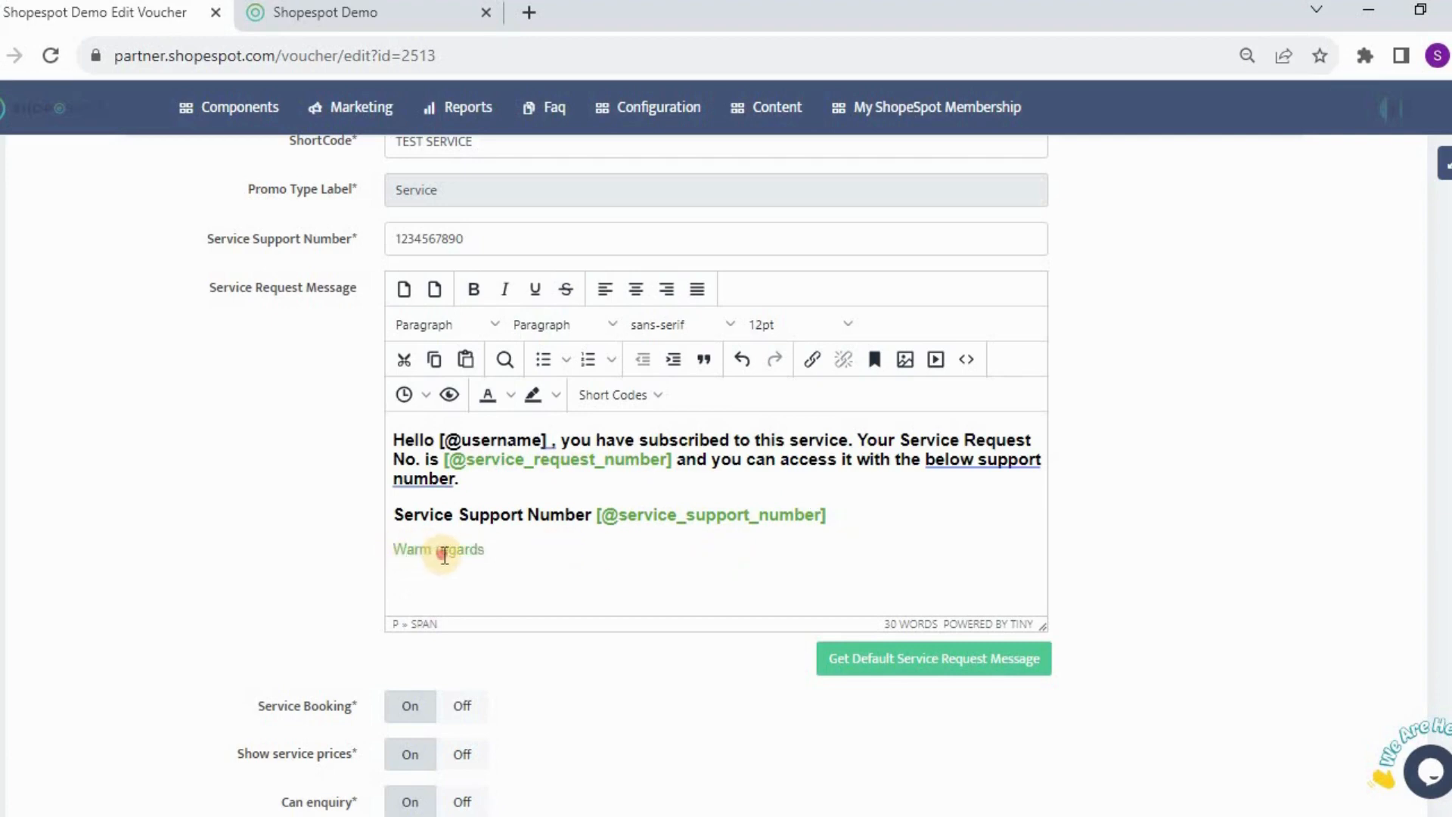
left_click(445, 557)
key("BackSpace")
type("R")
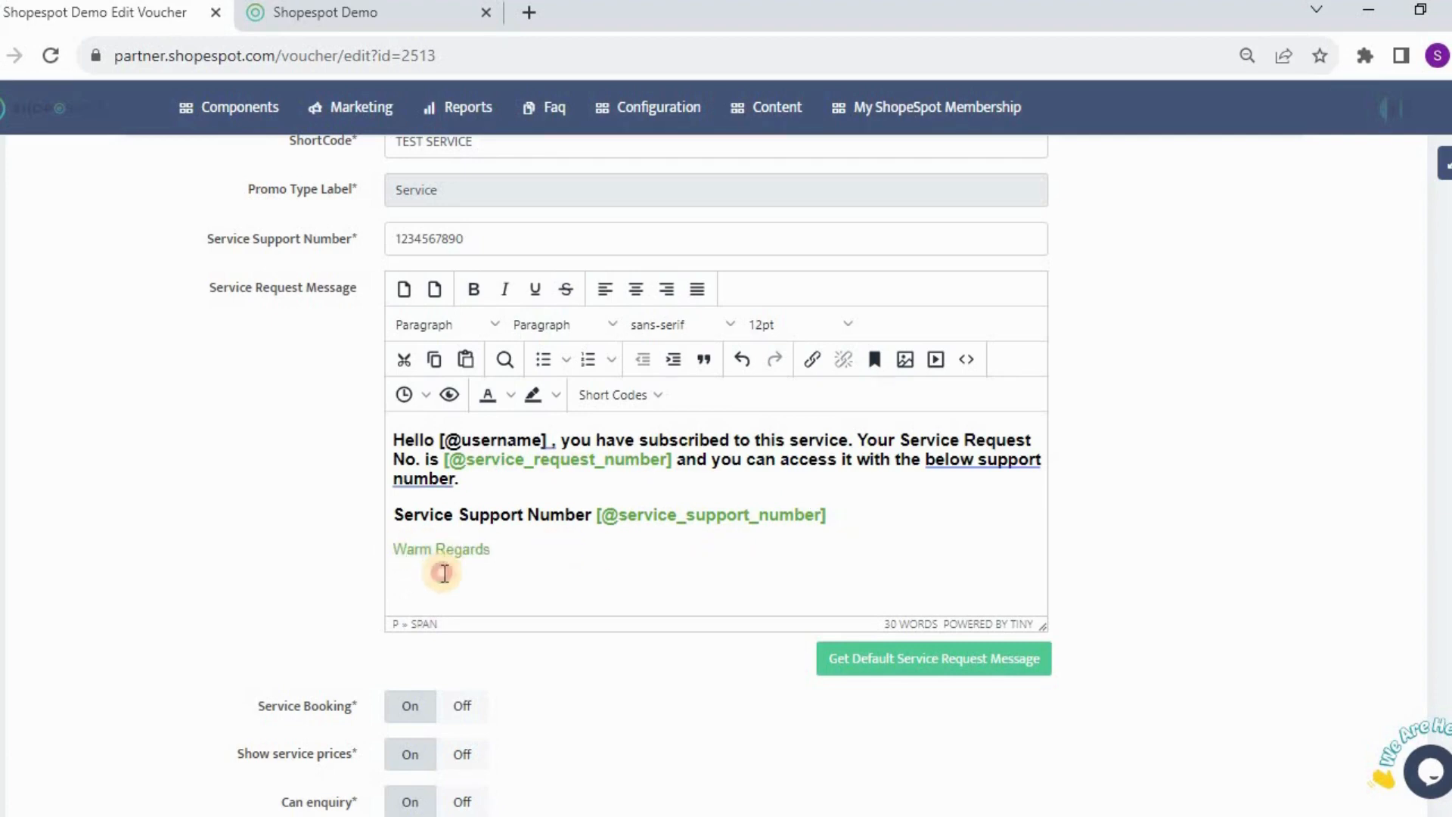
left_click(445, 573)
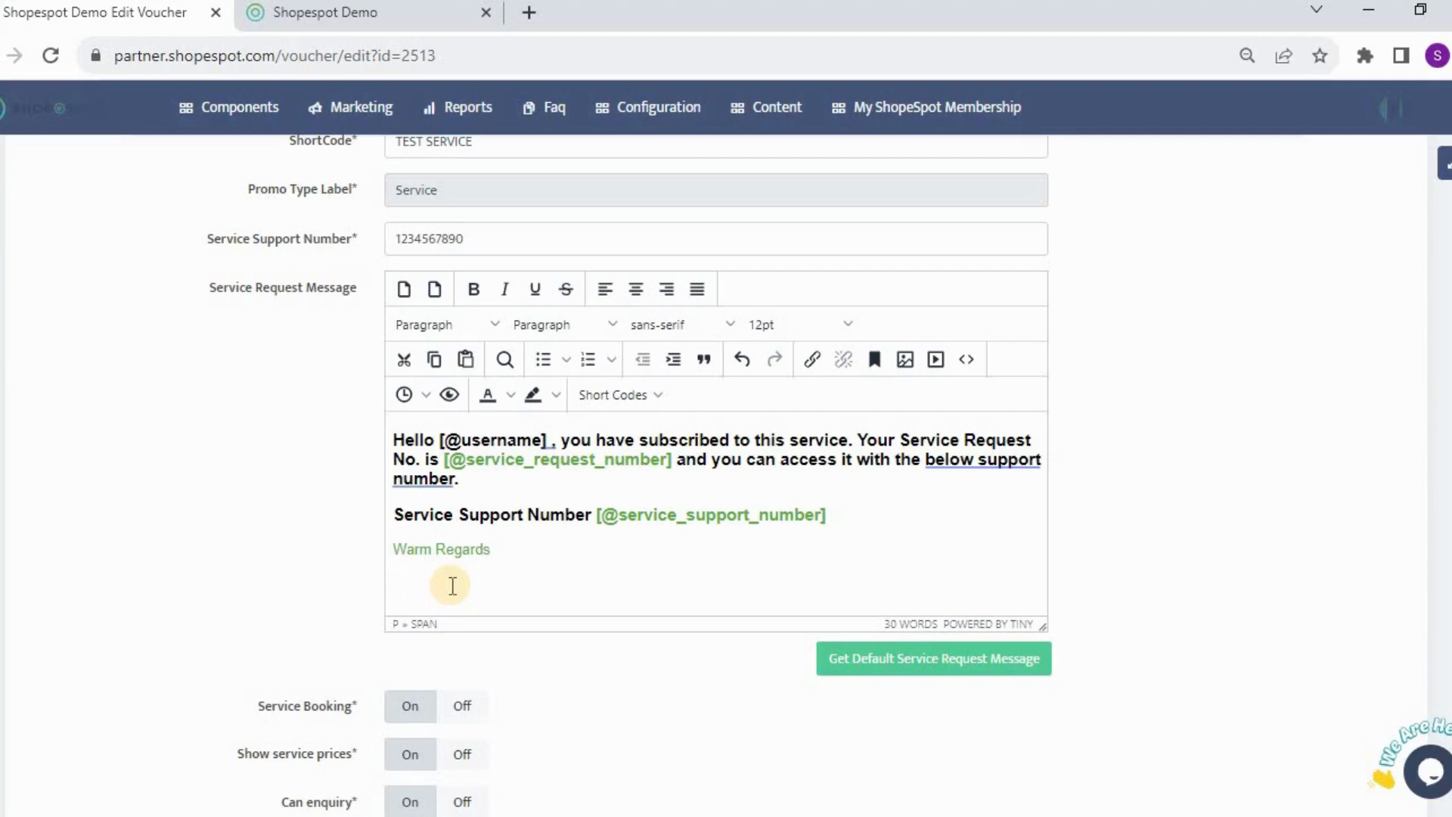
Insert the Site Name short code on the empty line below "Warm Regards" in the service request message.
left_click(657, 398)
left_click(652, 515)
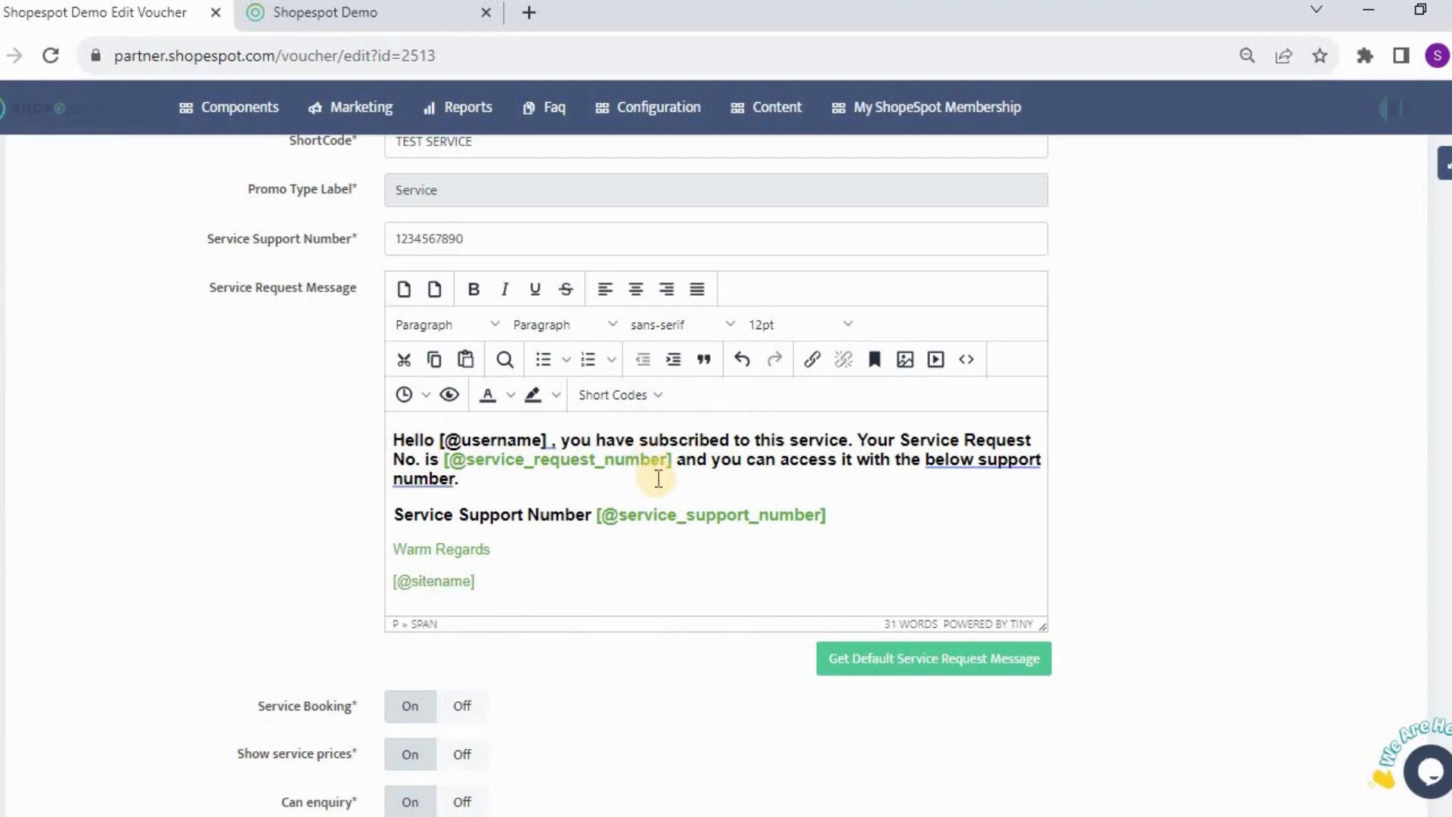
left_click_drag(595, 515, 575, 551)
left_click(463, 234)
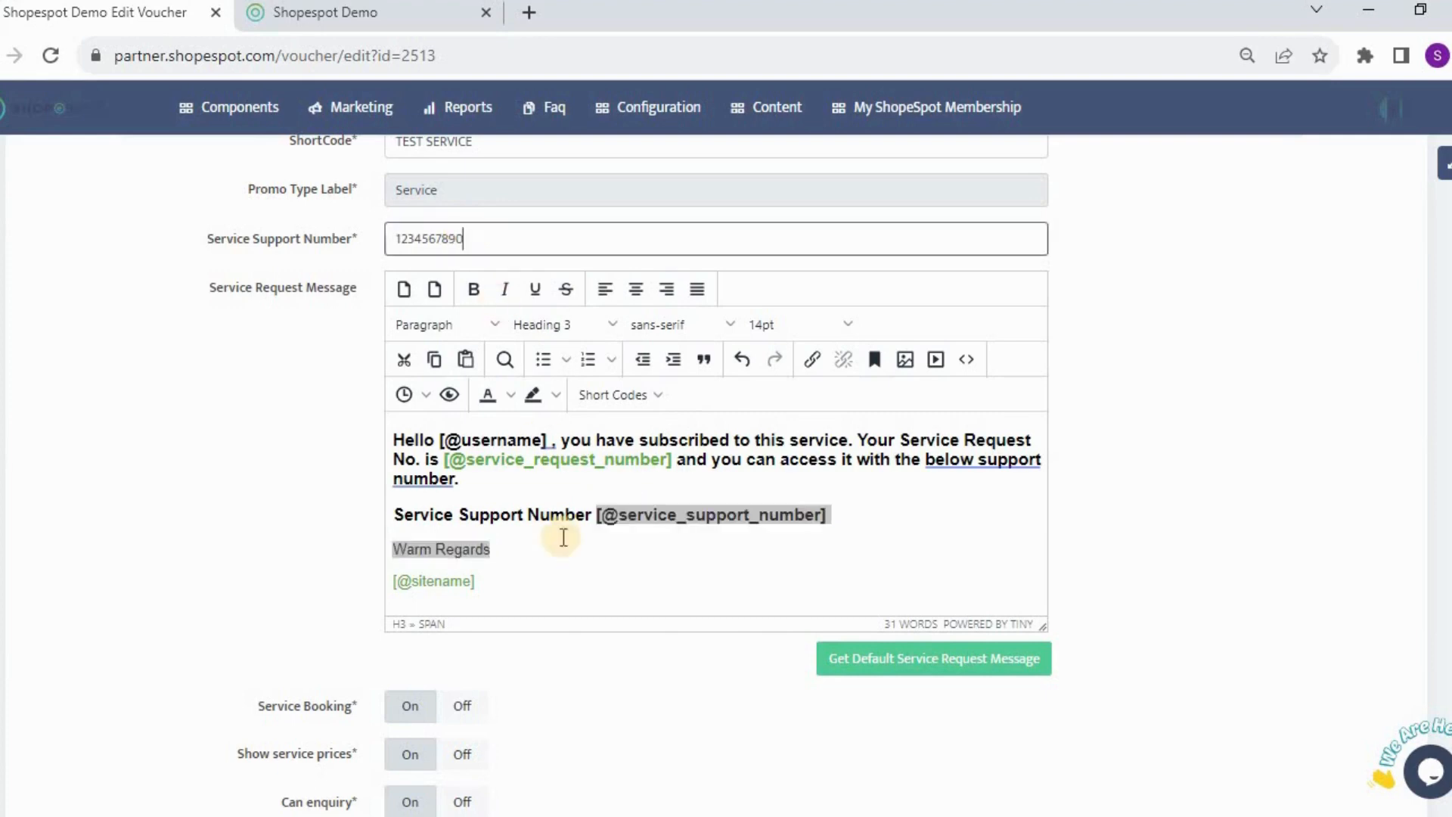
left_click(547, 578)
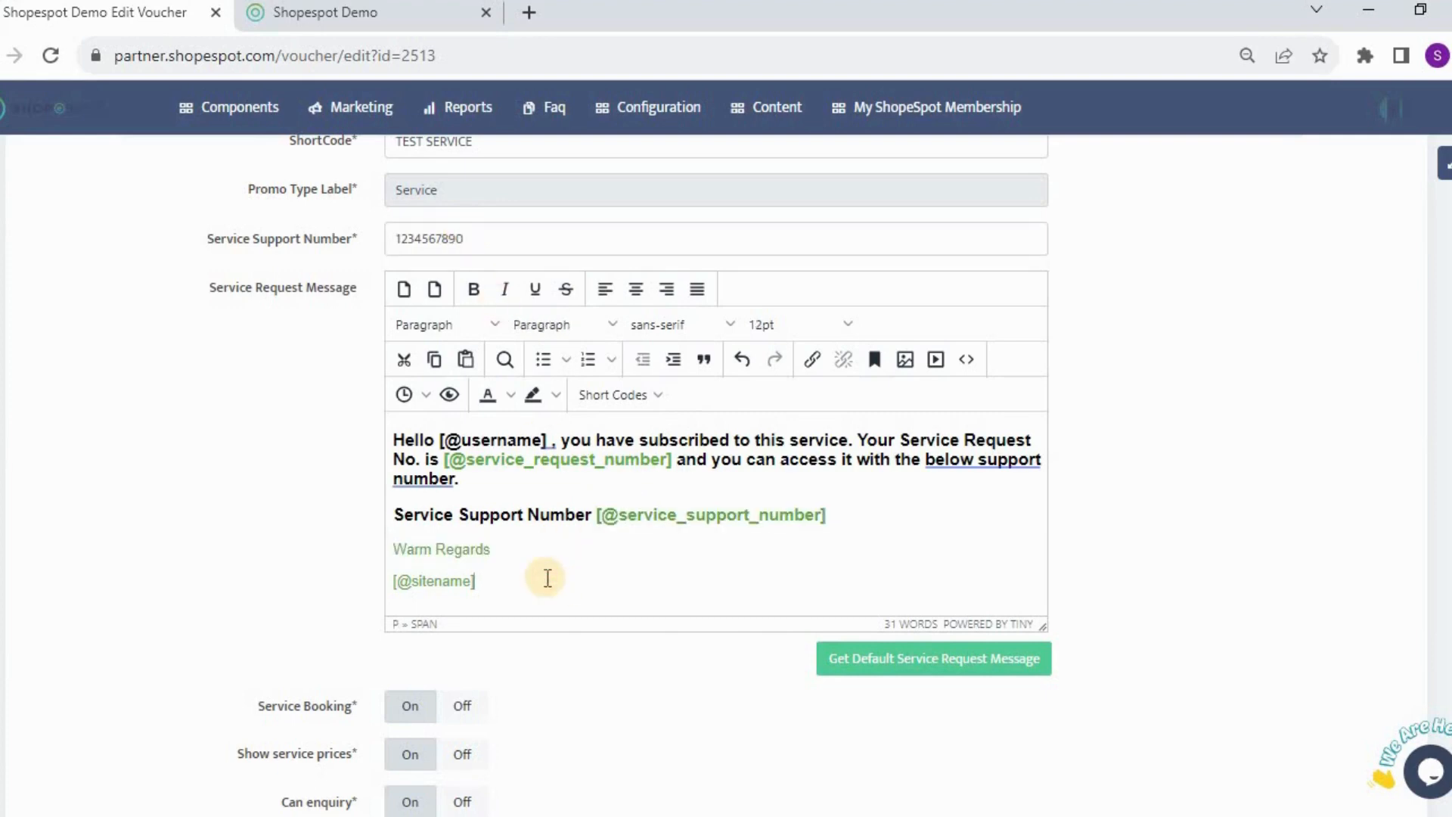
Examine the site name placeholder in the service request message and the other short codes available for insertion.
scroll(547, 578, "down", 2)
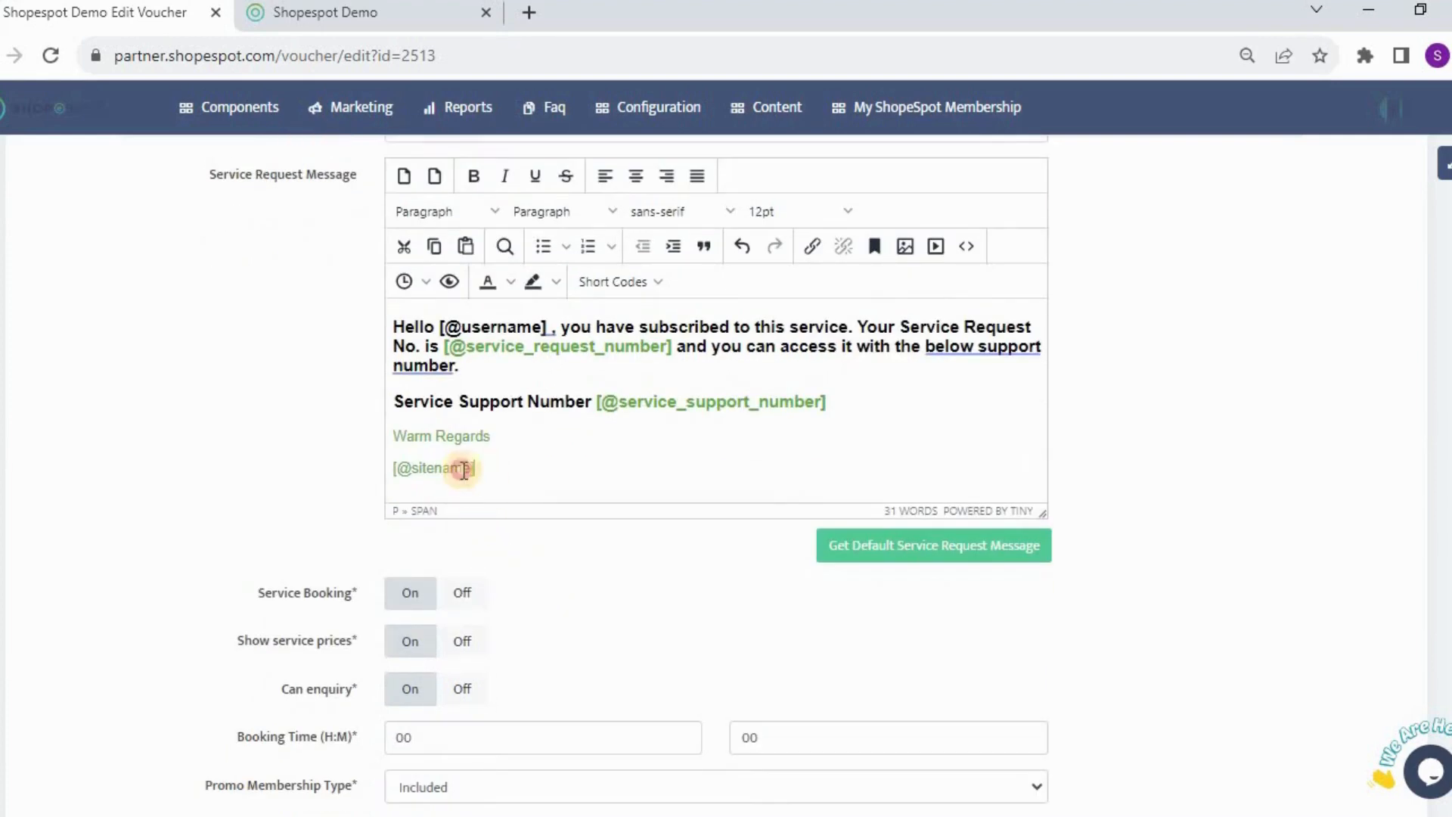
left_click_drag(475, 468, 396, 469)
left_click(576, 469)
left_click(639, 281)
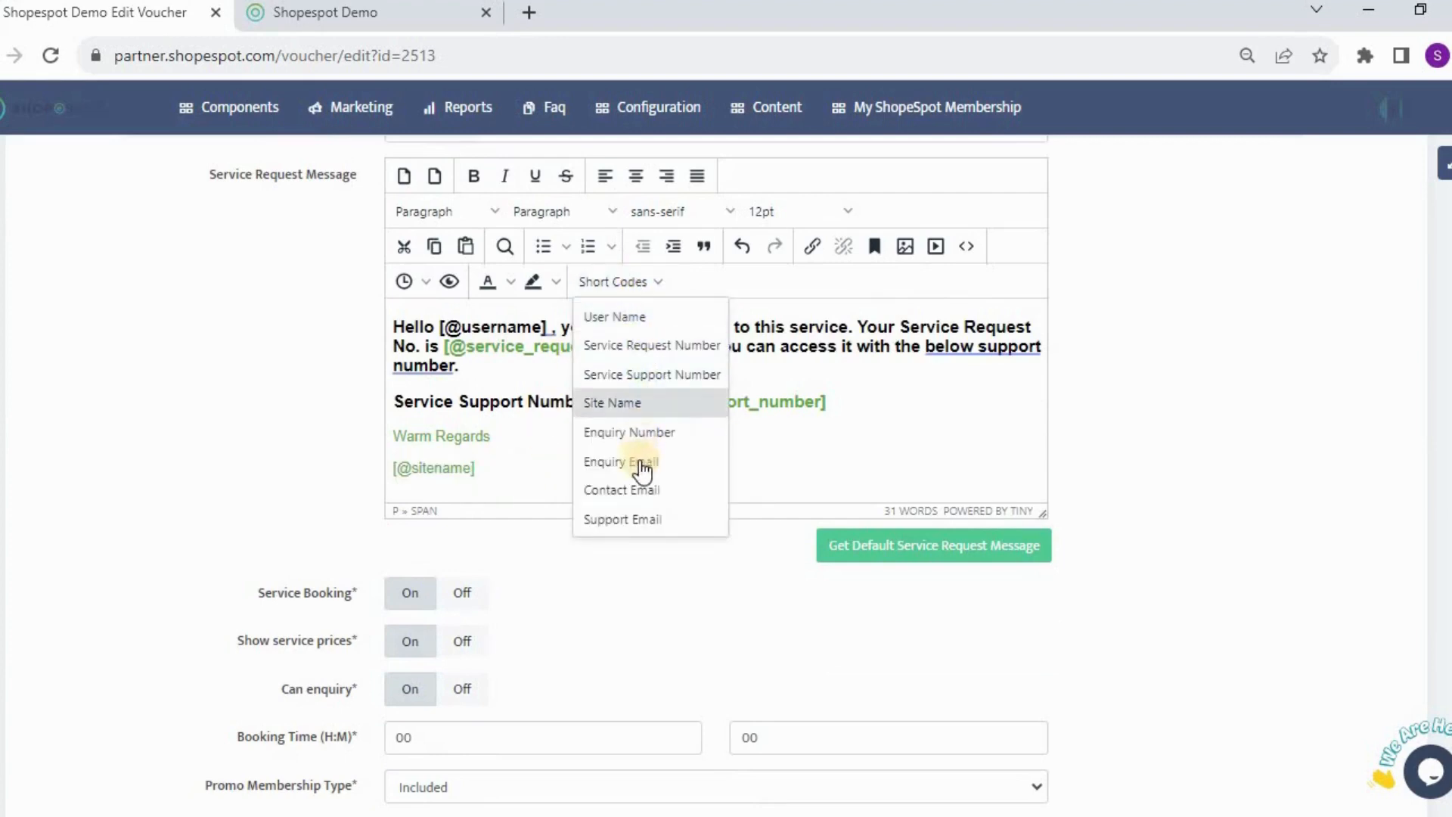
left_click(781, 458)
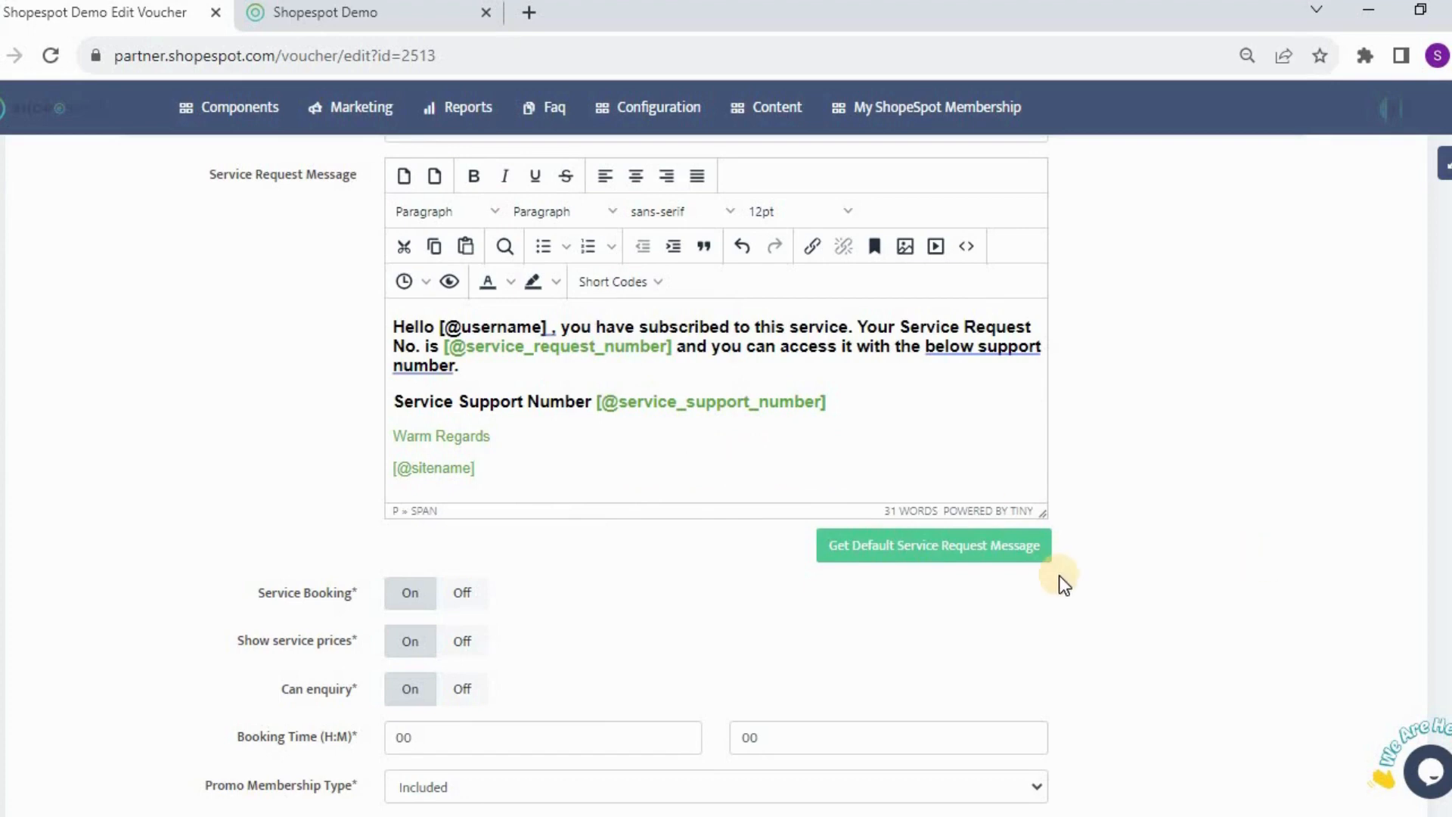
Examine the service booking, service prices, enquiry and booking time settings of the service.
scroll(1058, 575, "down", 4)
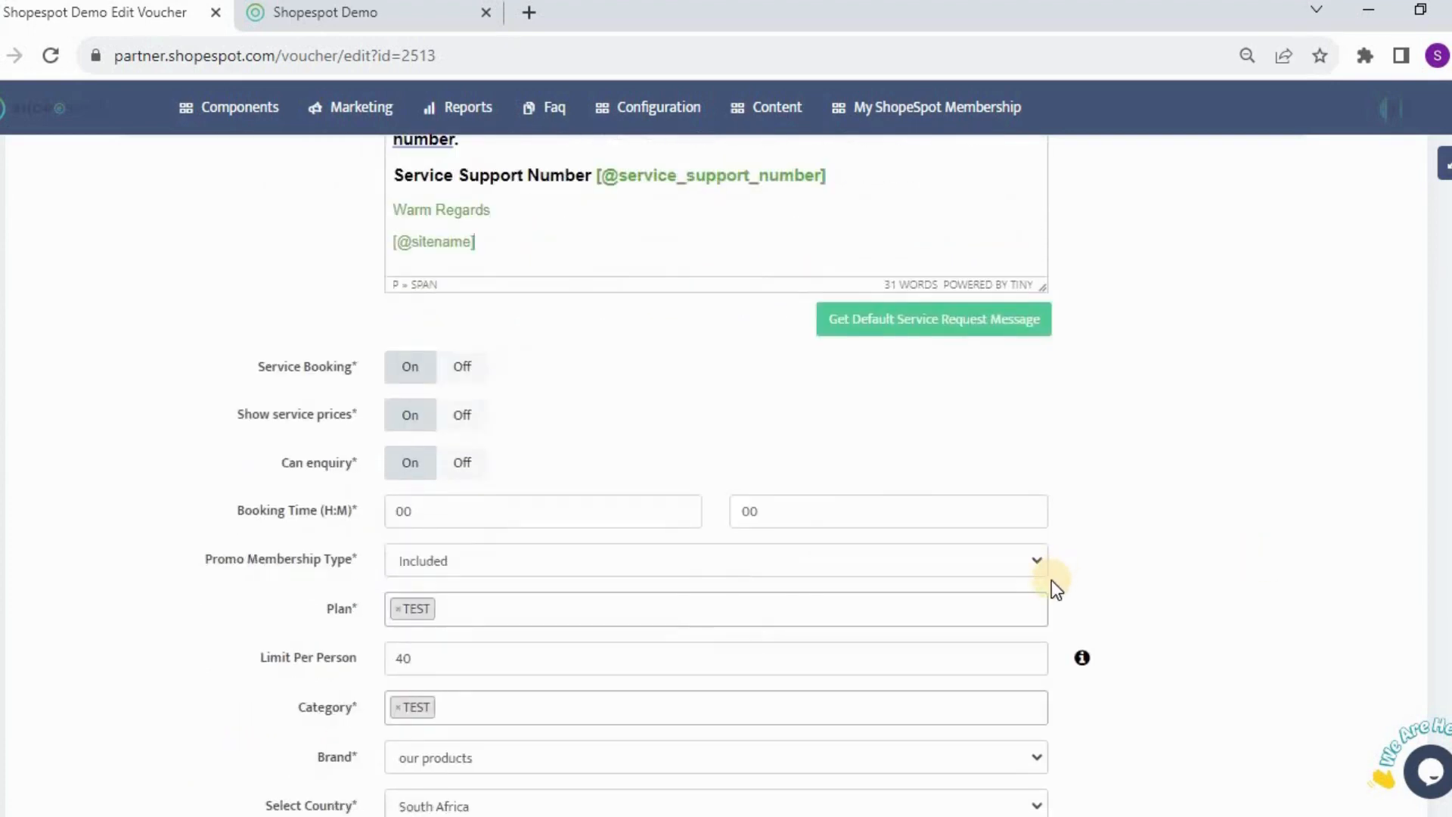
scroll(1052, 579, "up", 7)
scroll(1052, 579, "down", 6)
scroll(598, 398, "down", 2)
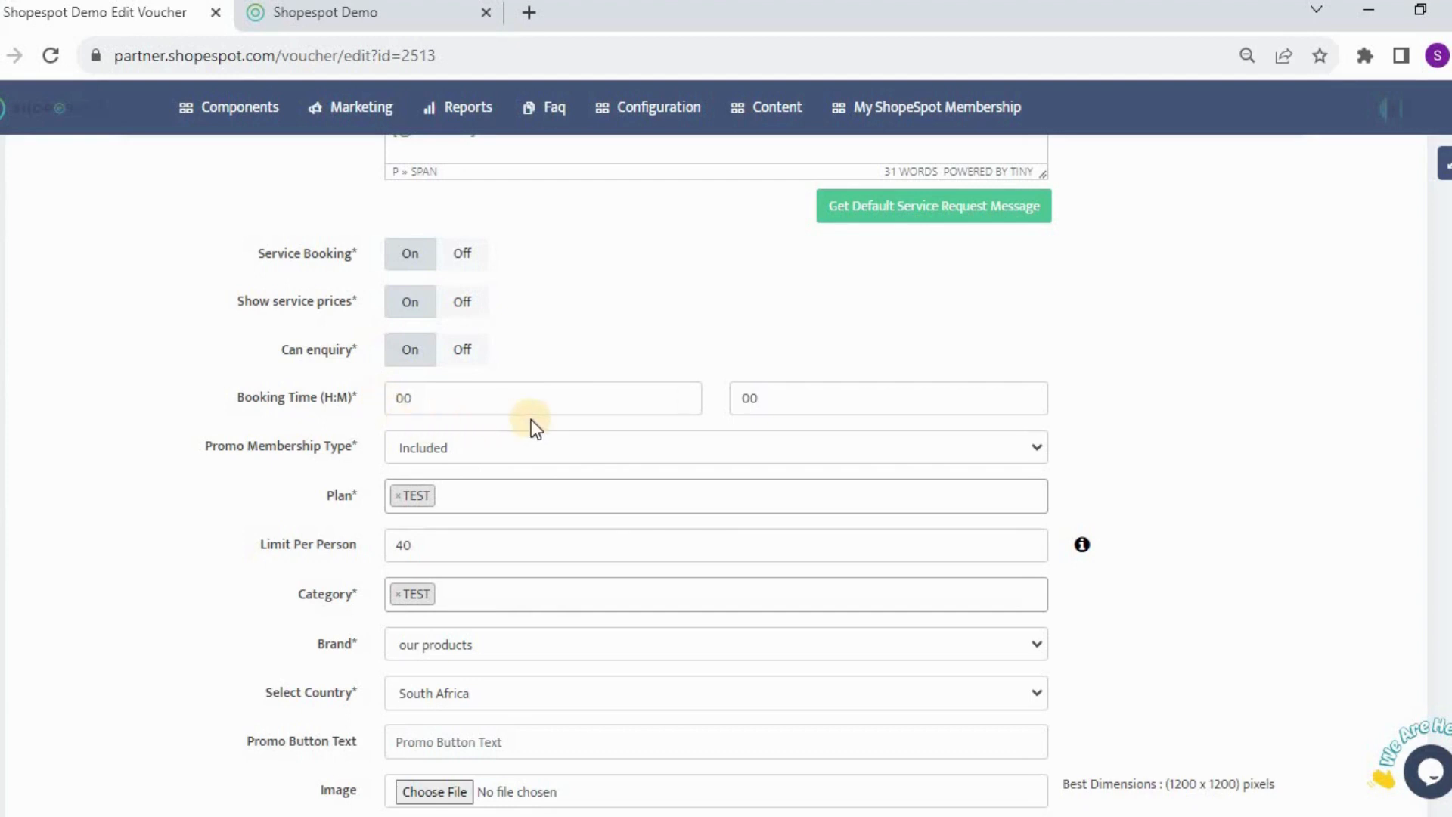
left_click(642, 406)
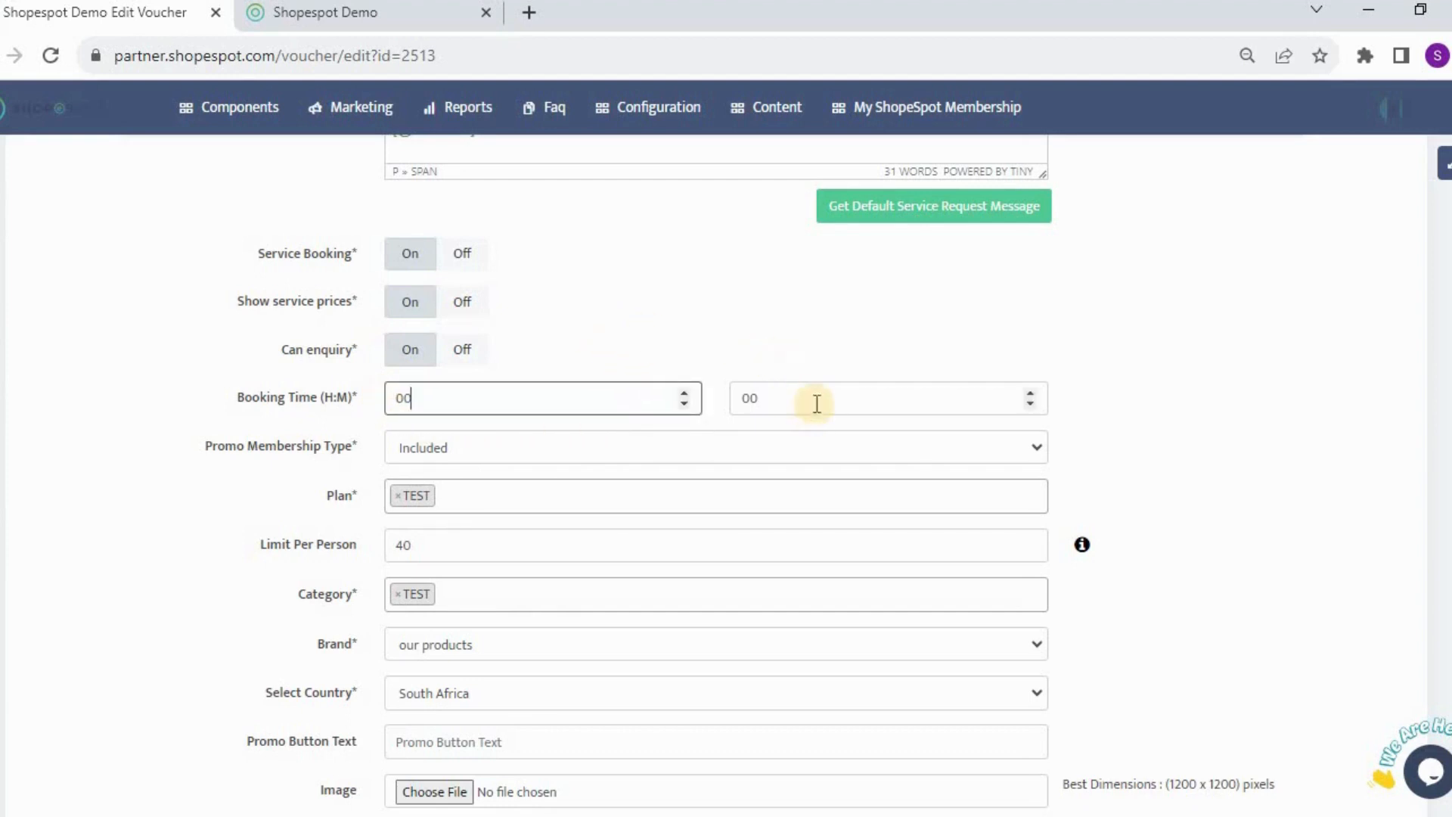
scroll(666, 351, "down", 2)
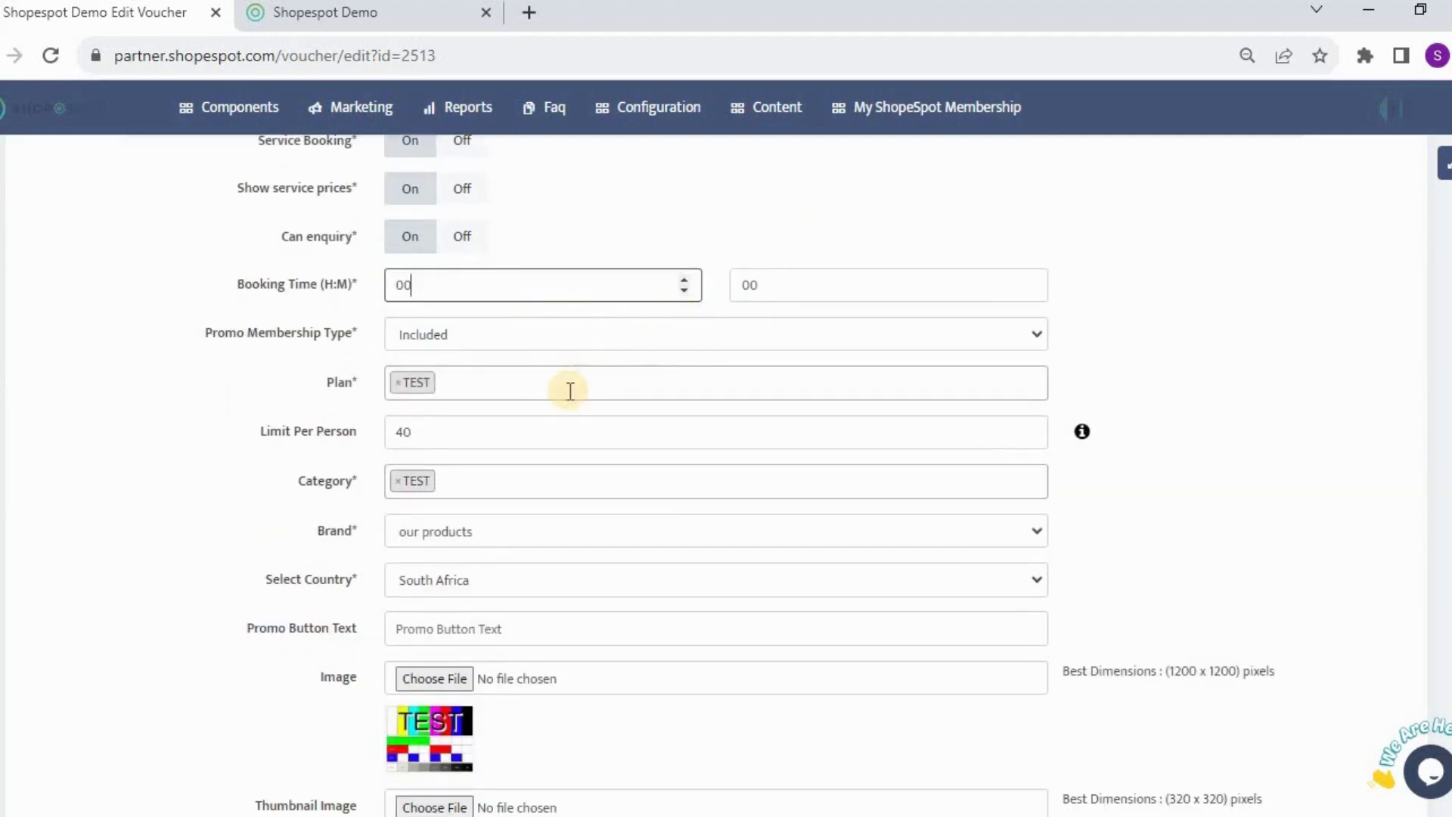
scroll(570, 391, "up", 2)
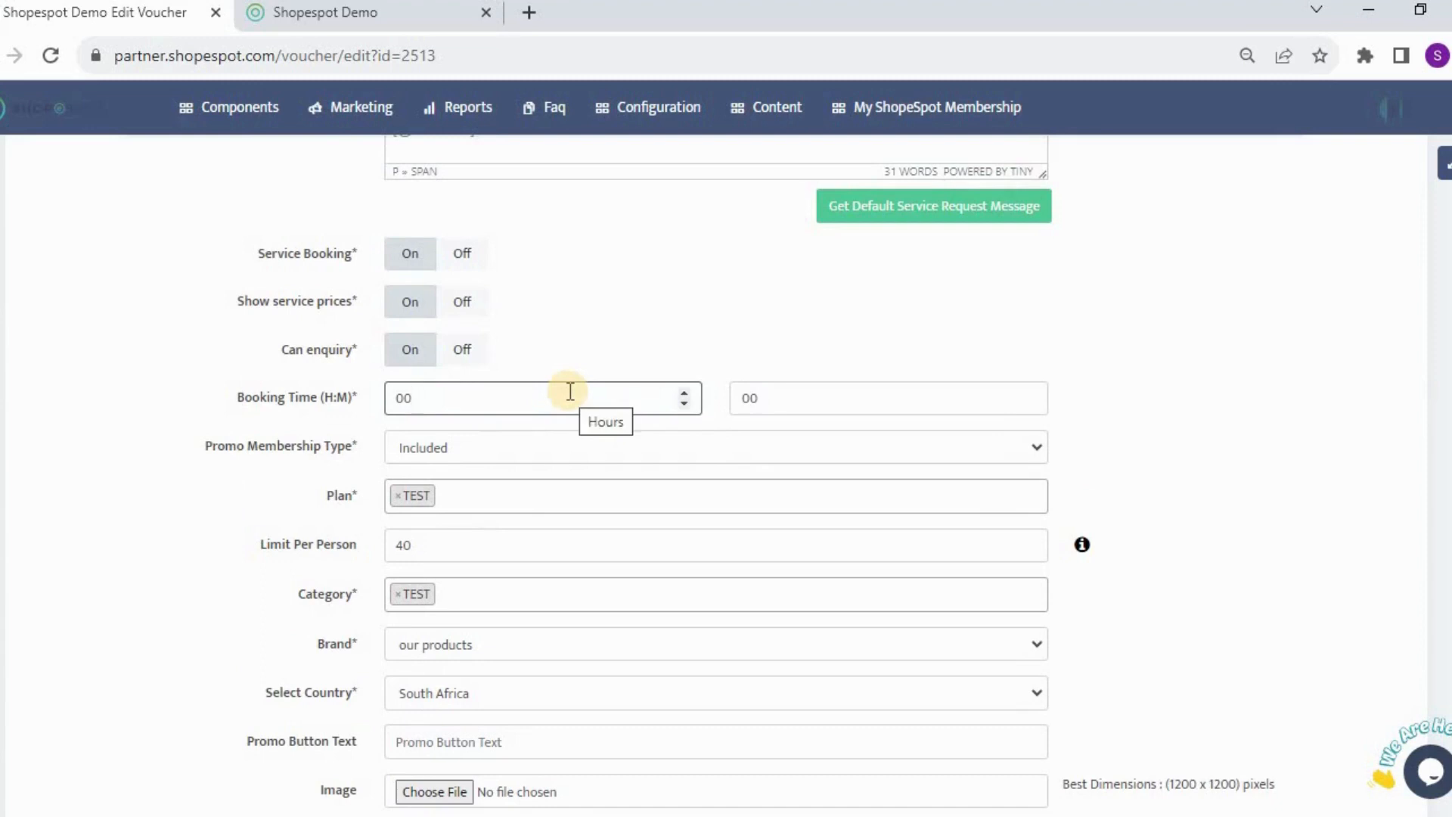
scroll(570, 391, "down", 1)
scroll(571, 392, "down", 1)
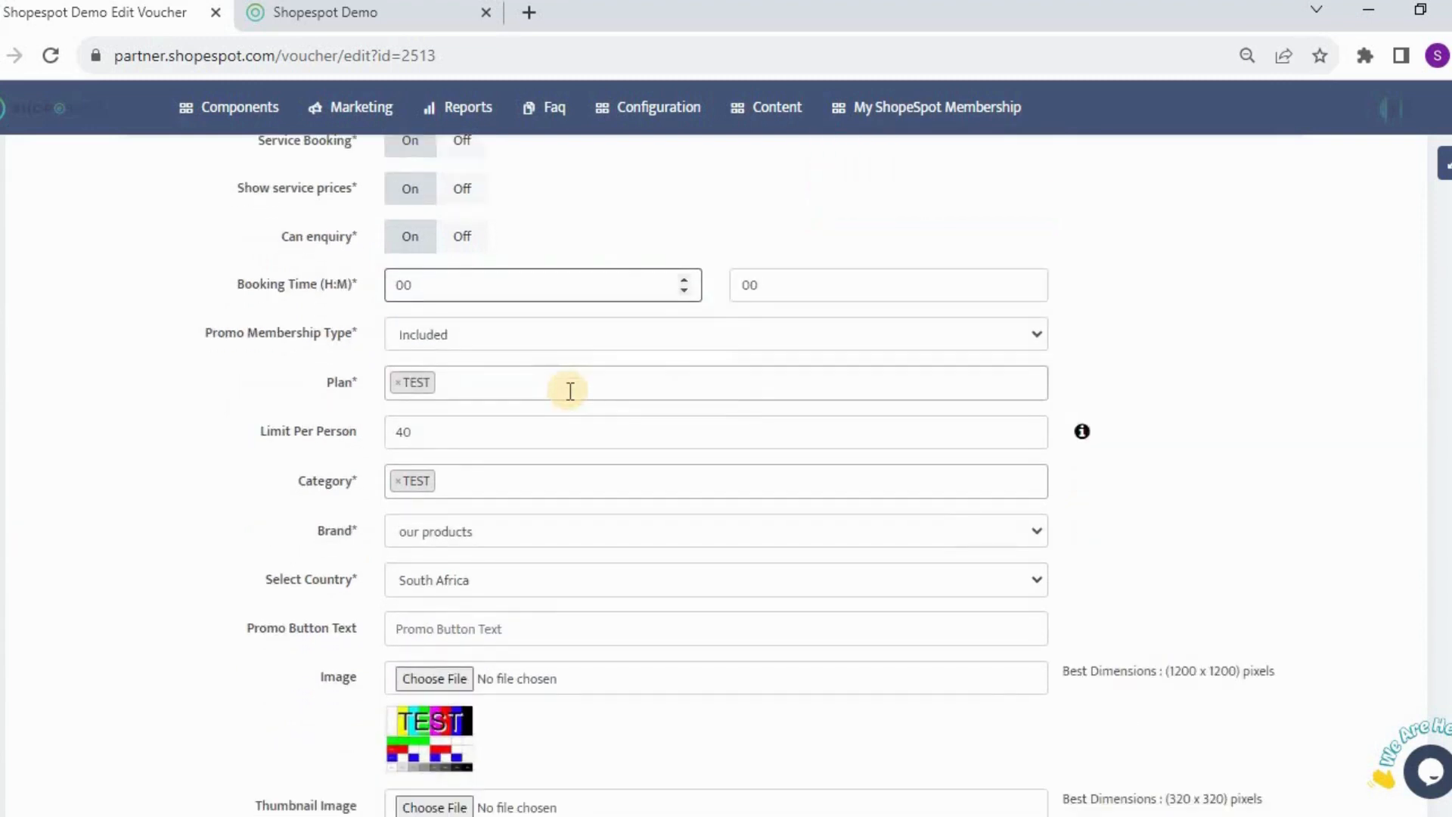
Examine the promo membership type options and the plans available for an included service.
left_click(520, 332)
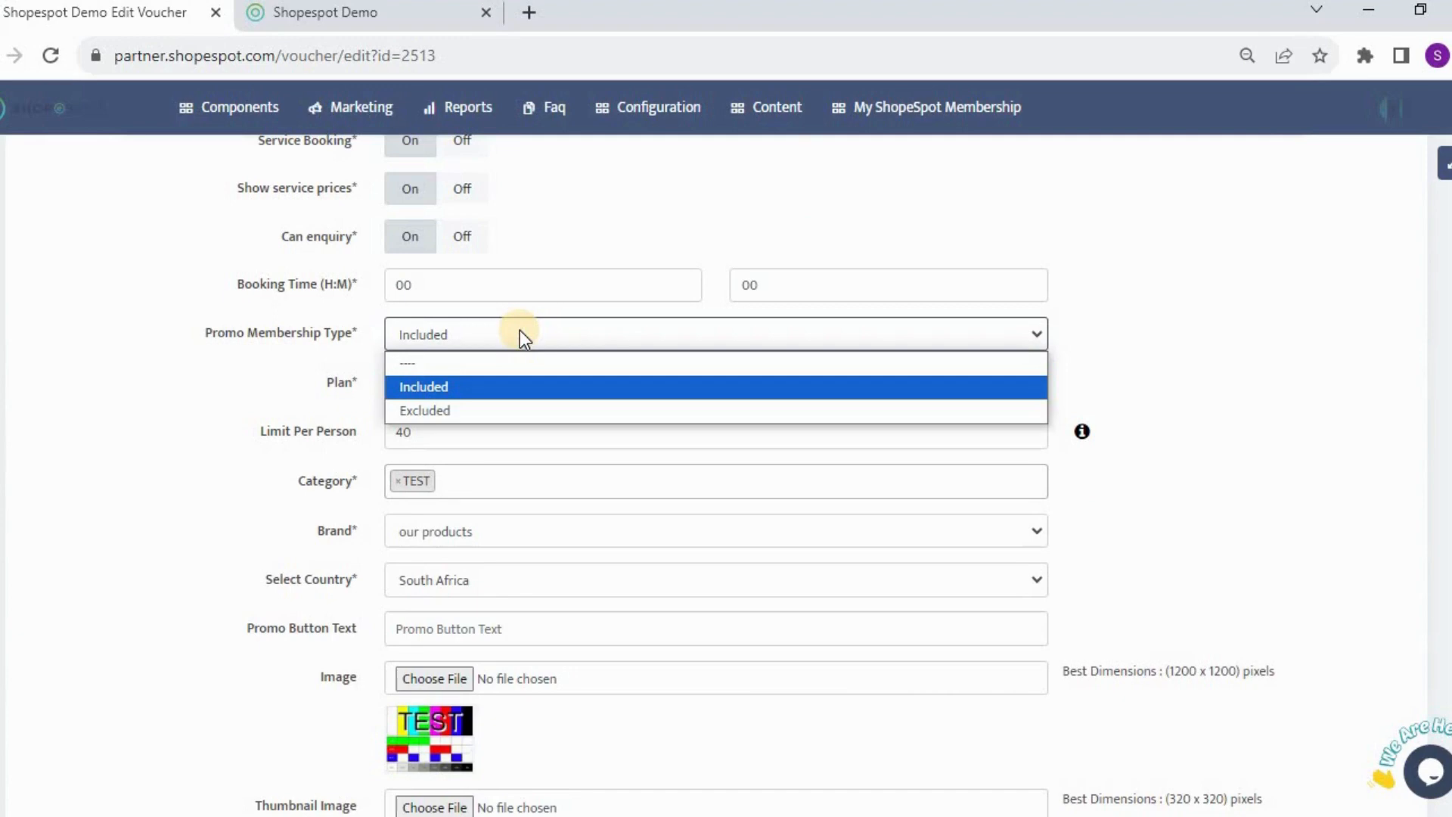
left_click(520, 333)
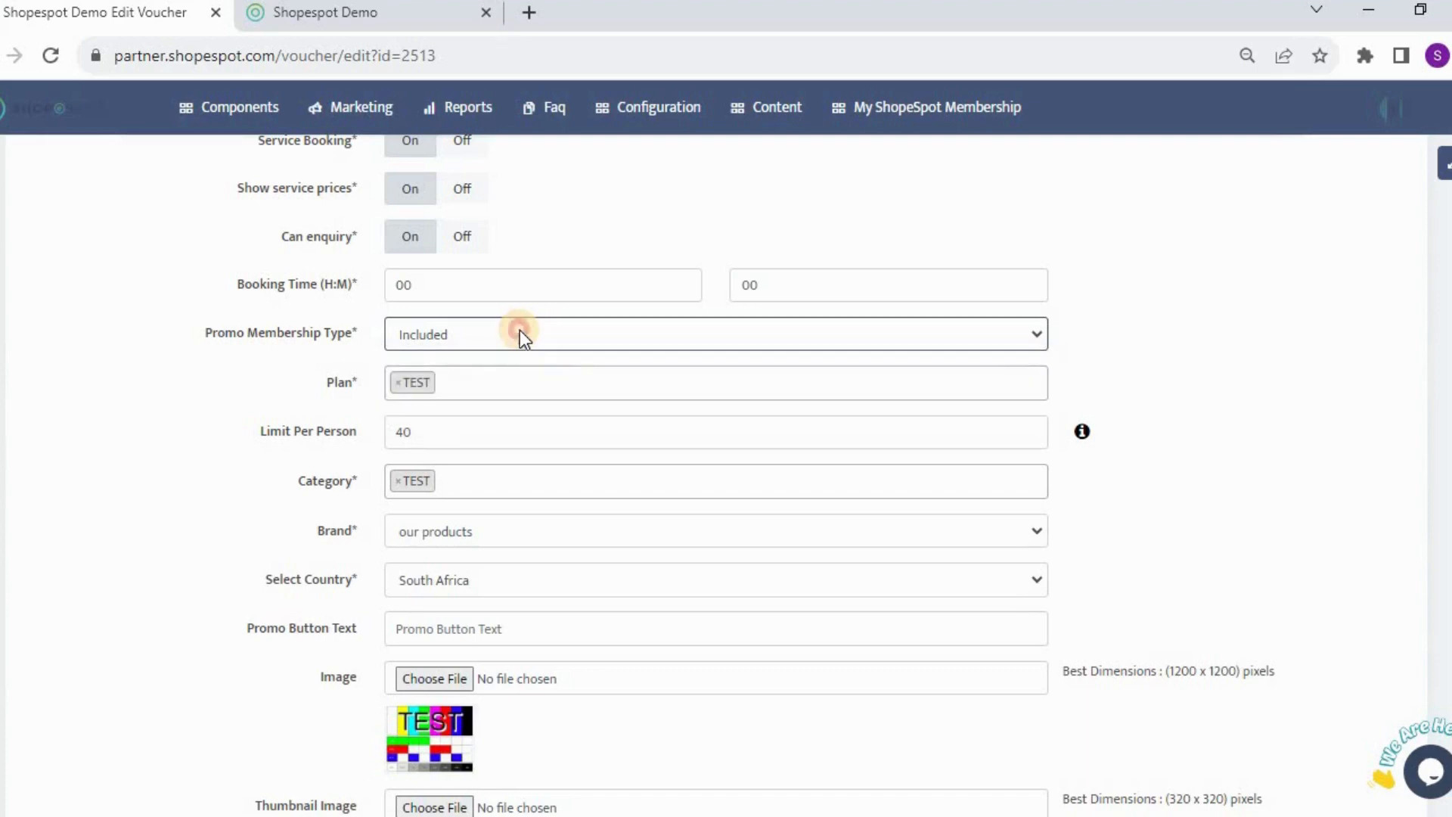
left_click(519, 335)
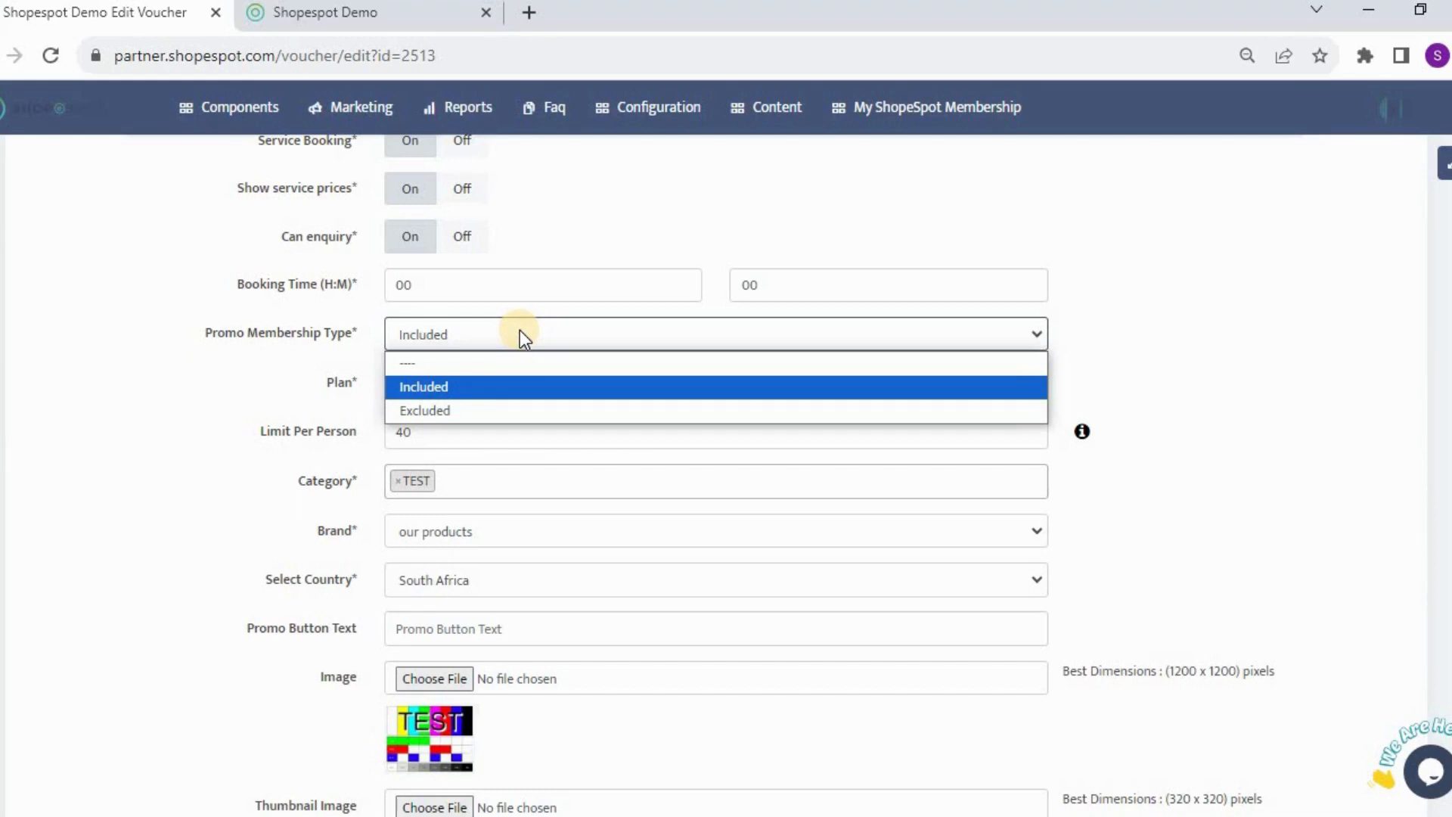
left_click(478, 386)
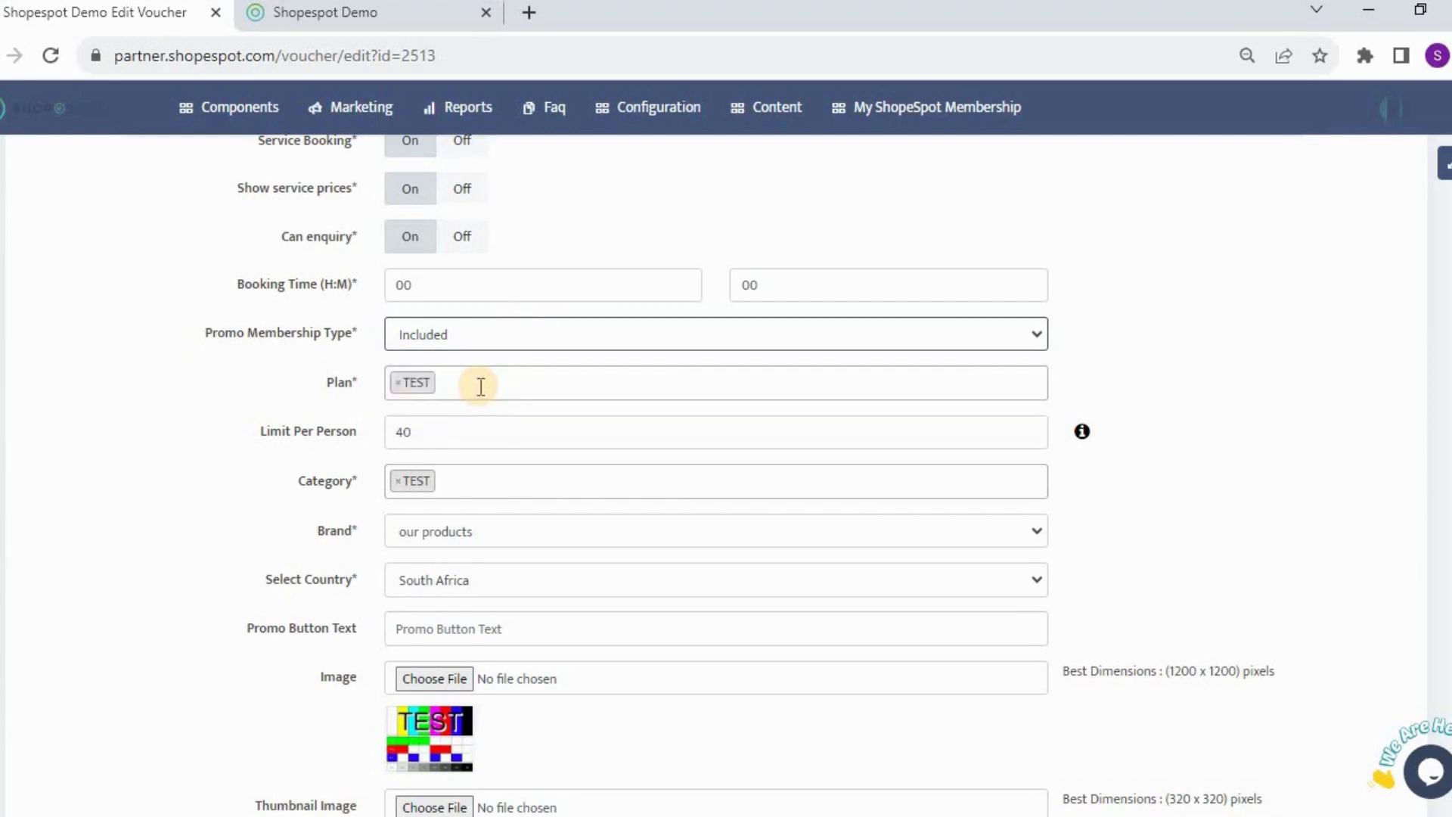
left_click(480, 387)
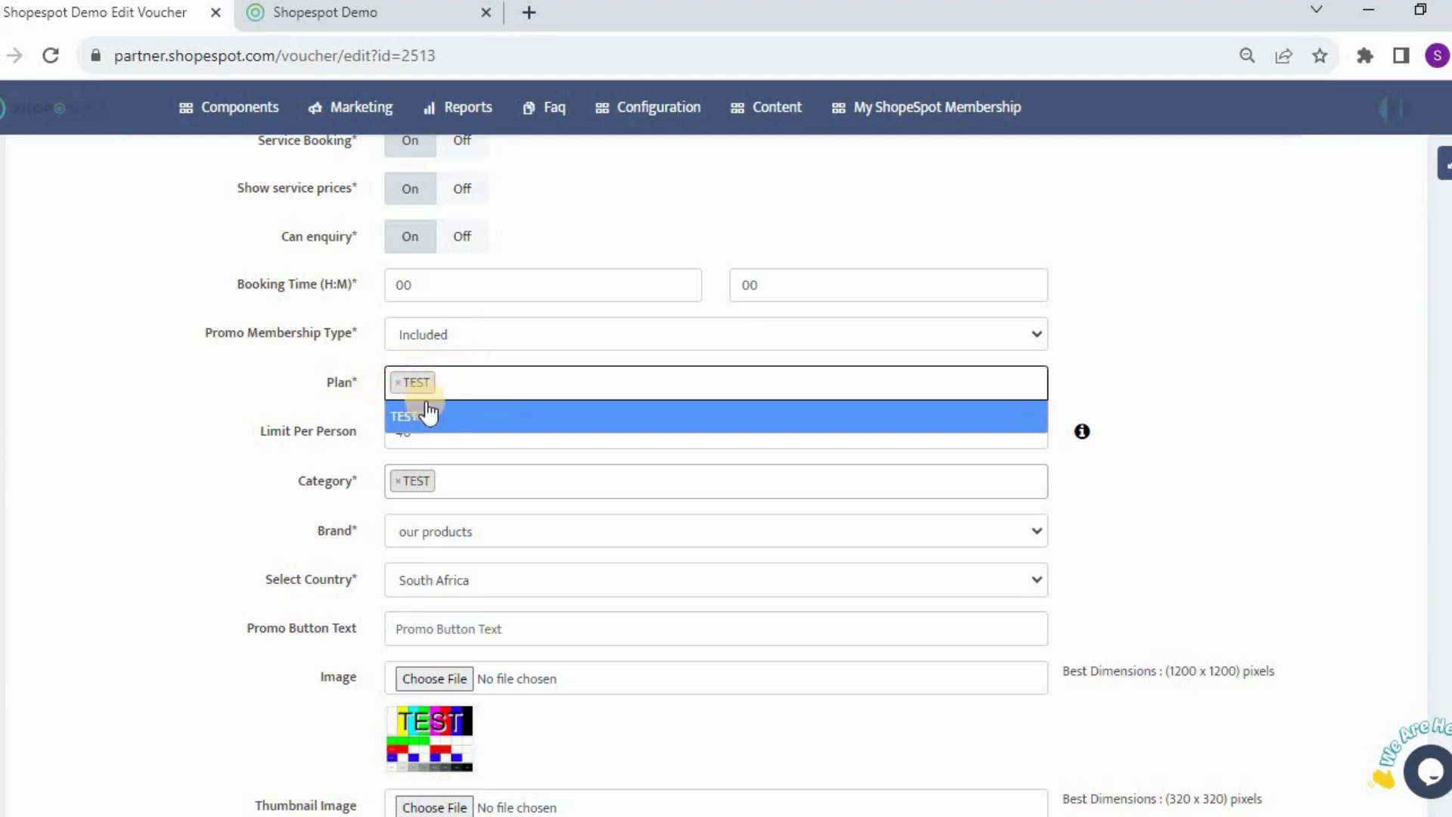
left_click(1219, 397)
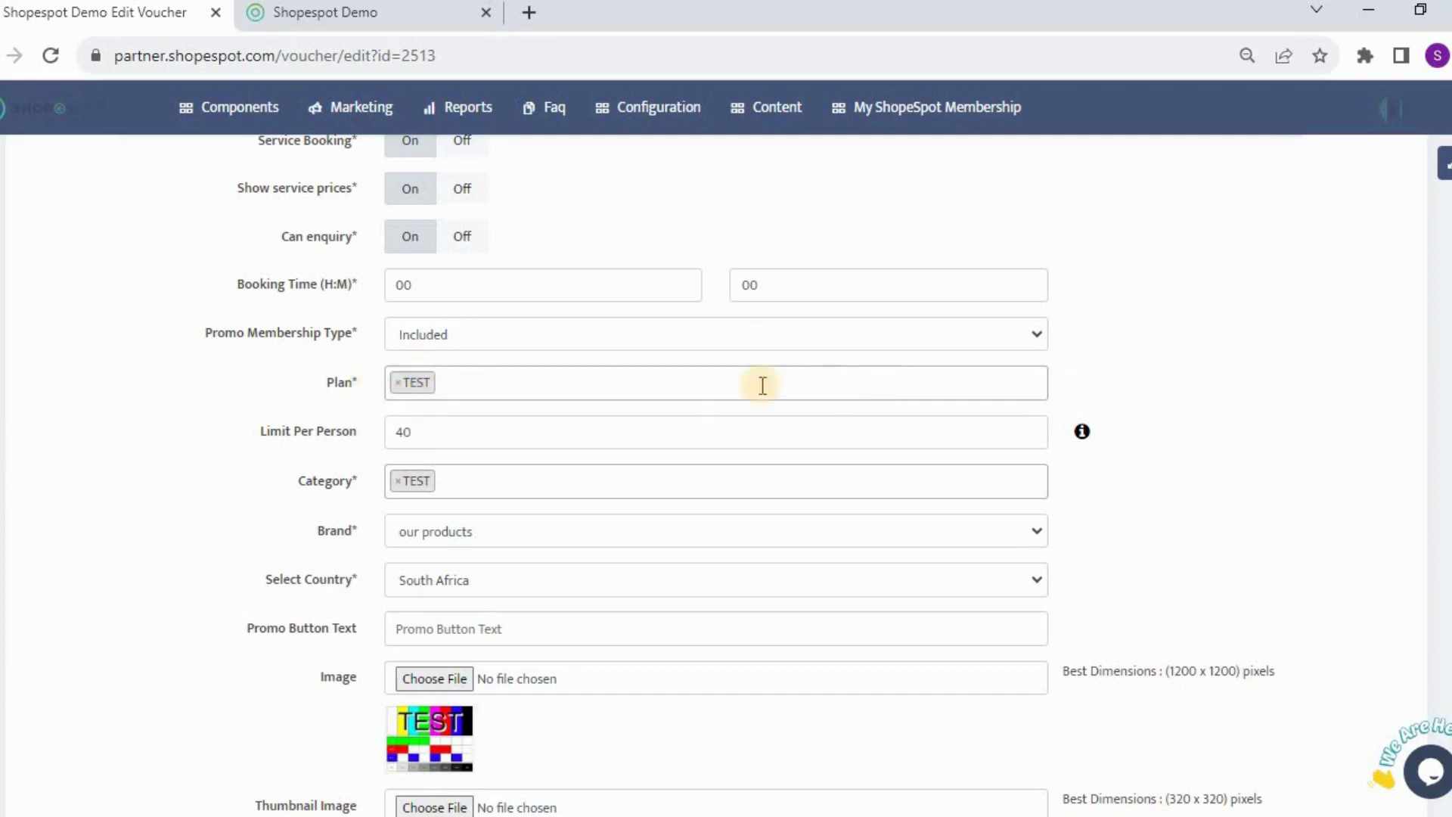
Change the service's promo membership type to Excluded.
left_click(542, 340)
left_click(536, 410)
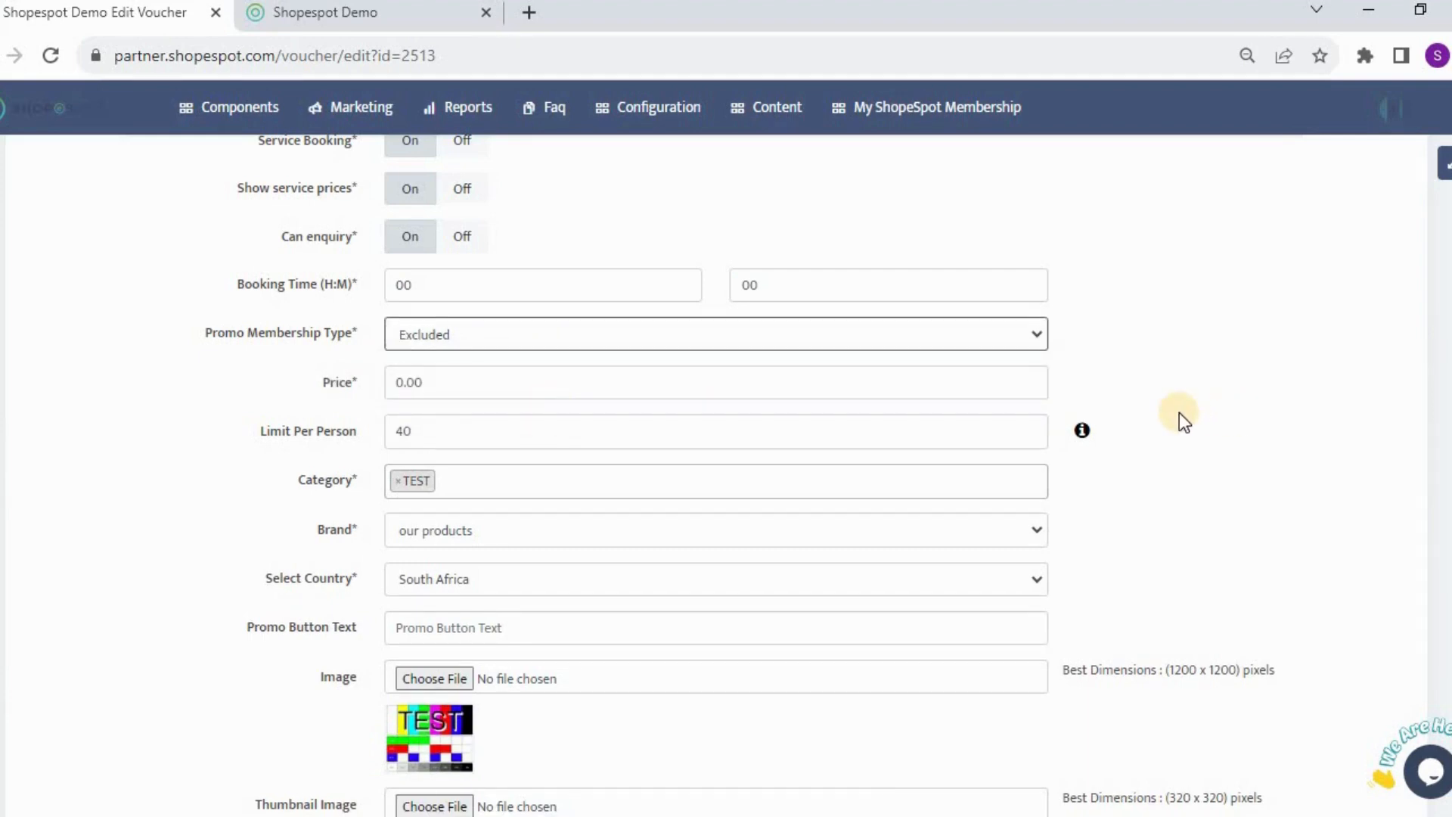
scroll(1157, 426, "down", 2)
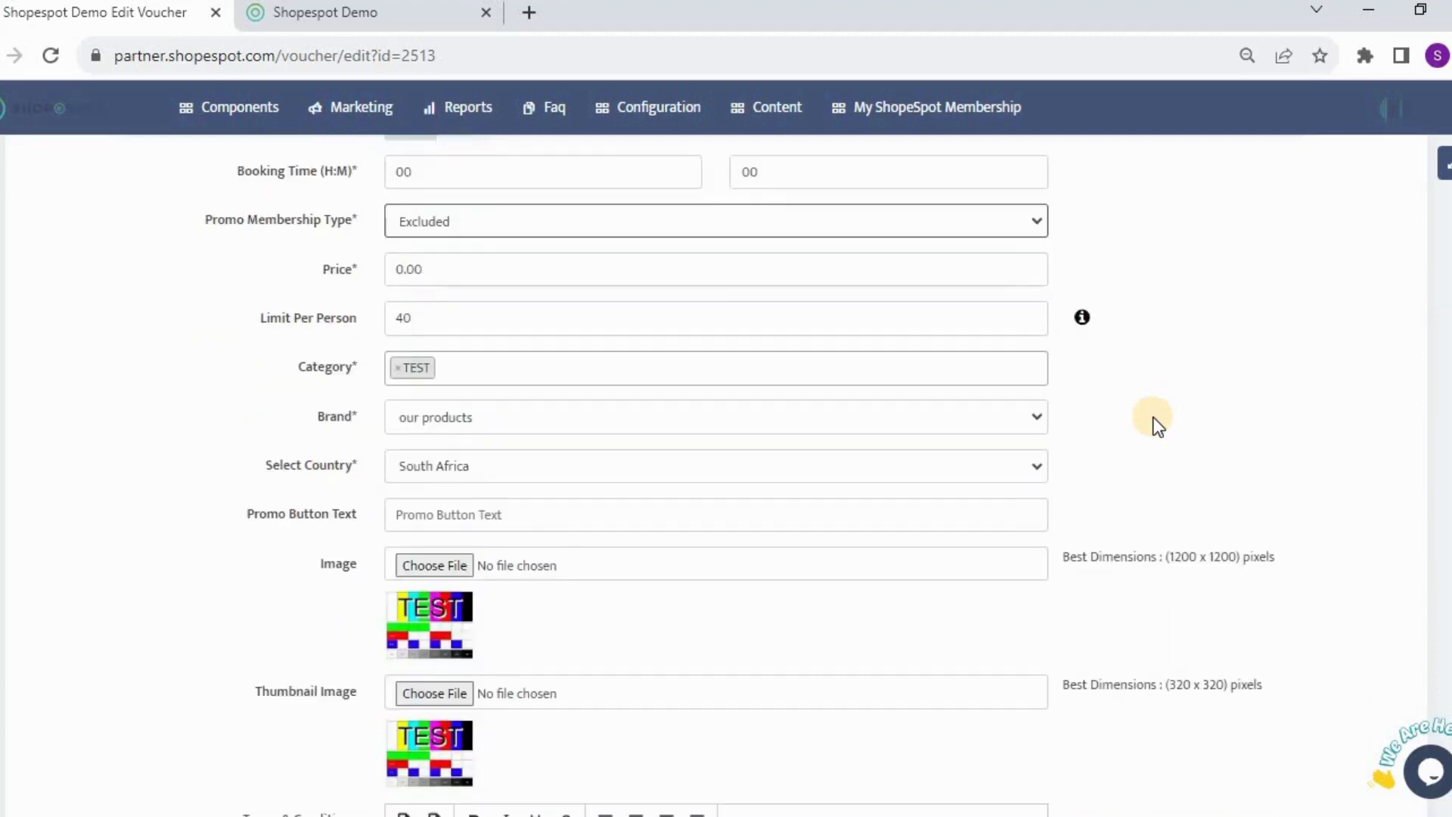
scroll(1158, 426, "up", 2)
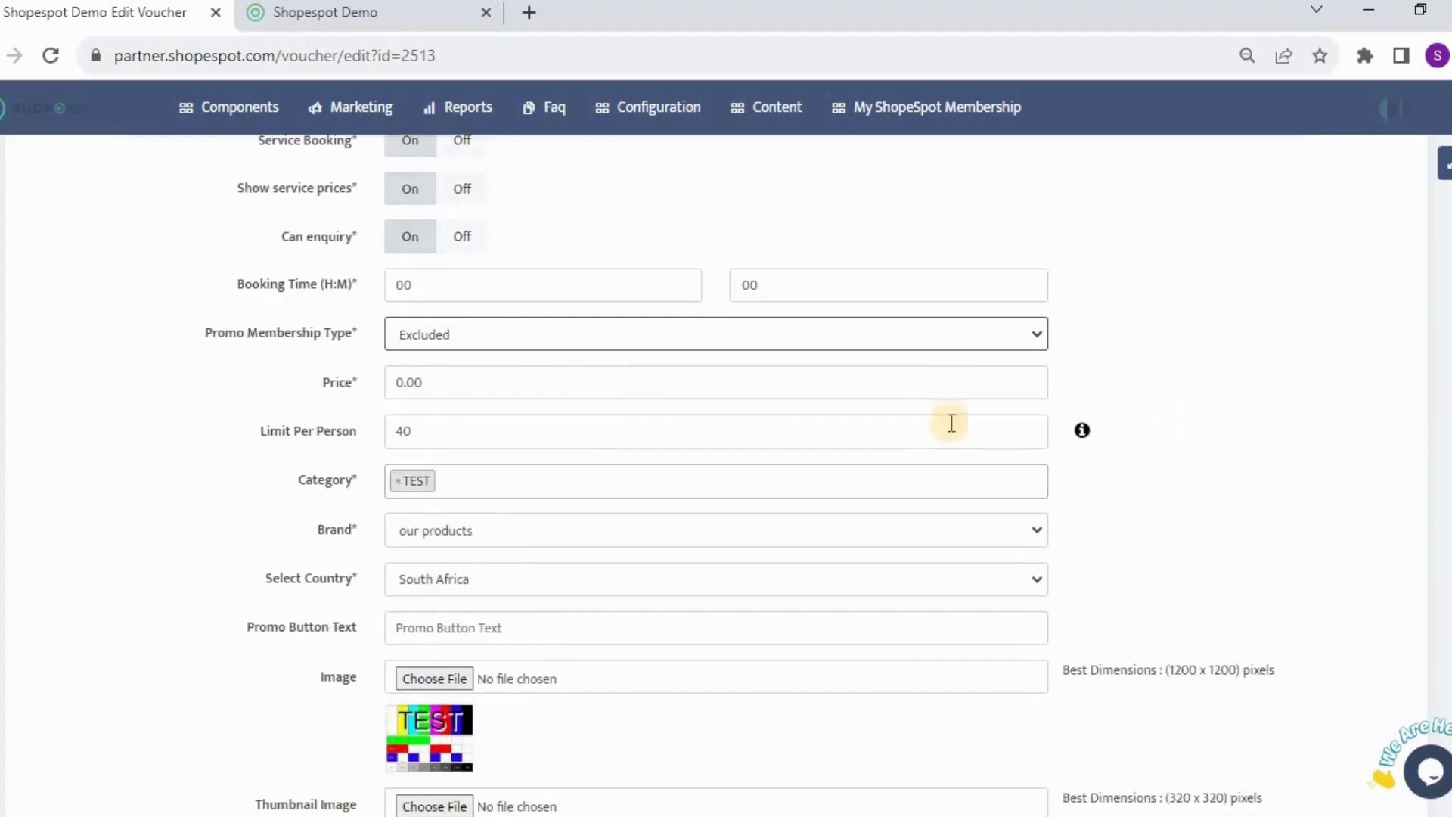
Set the excluded service's price to 1.
left_click(509, 381)
key("BackSpace")
key("BackSpace")
key("BackSpace")
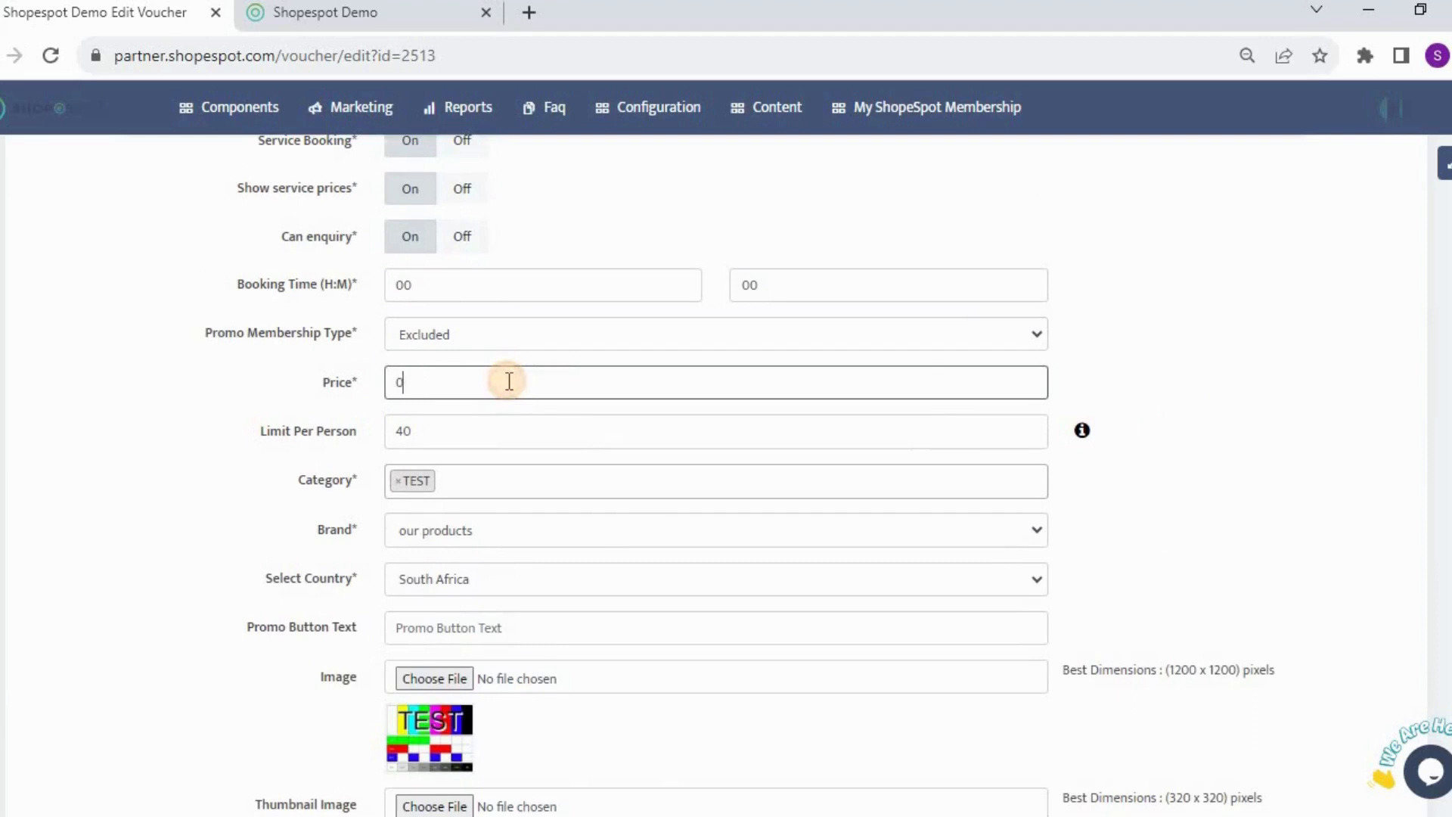
key("BackSpace")
type("1")
left_click(1165, 470)
Set the service's limit per person to 39.
scroll(1165, 470, "down", 2)
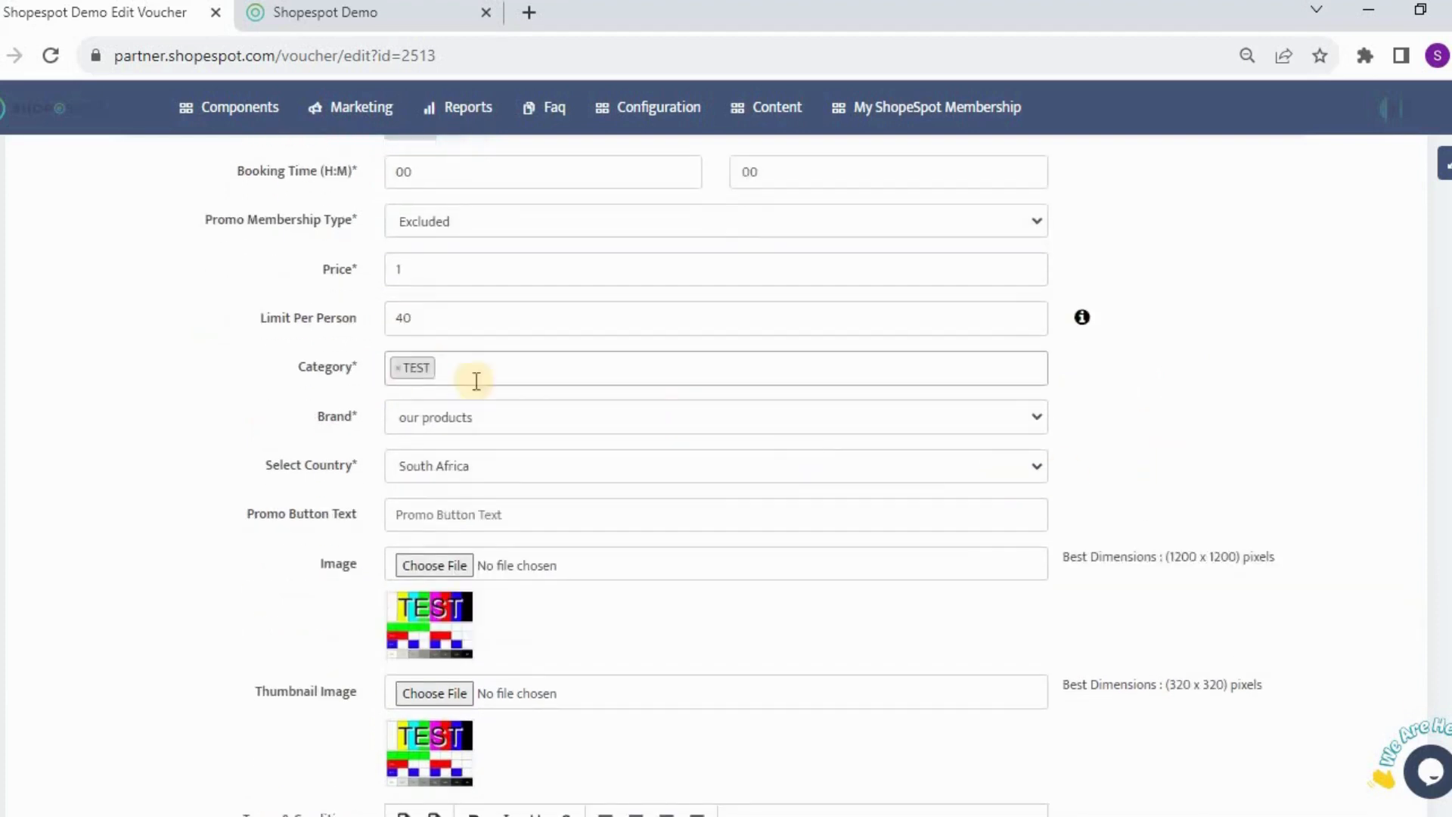
left_click(428, 316)
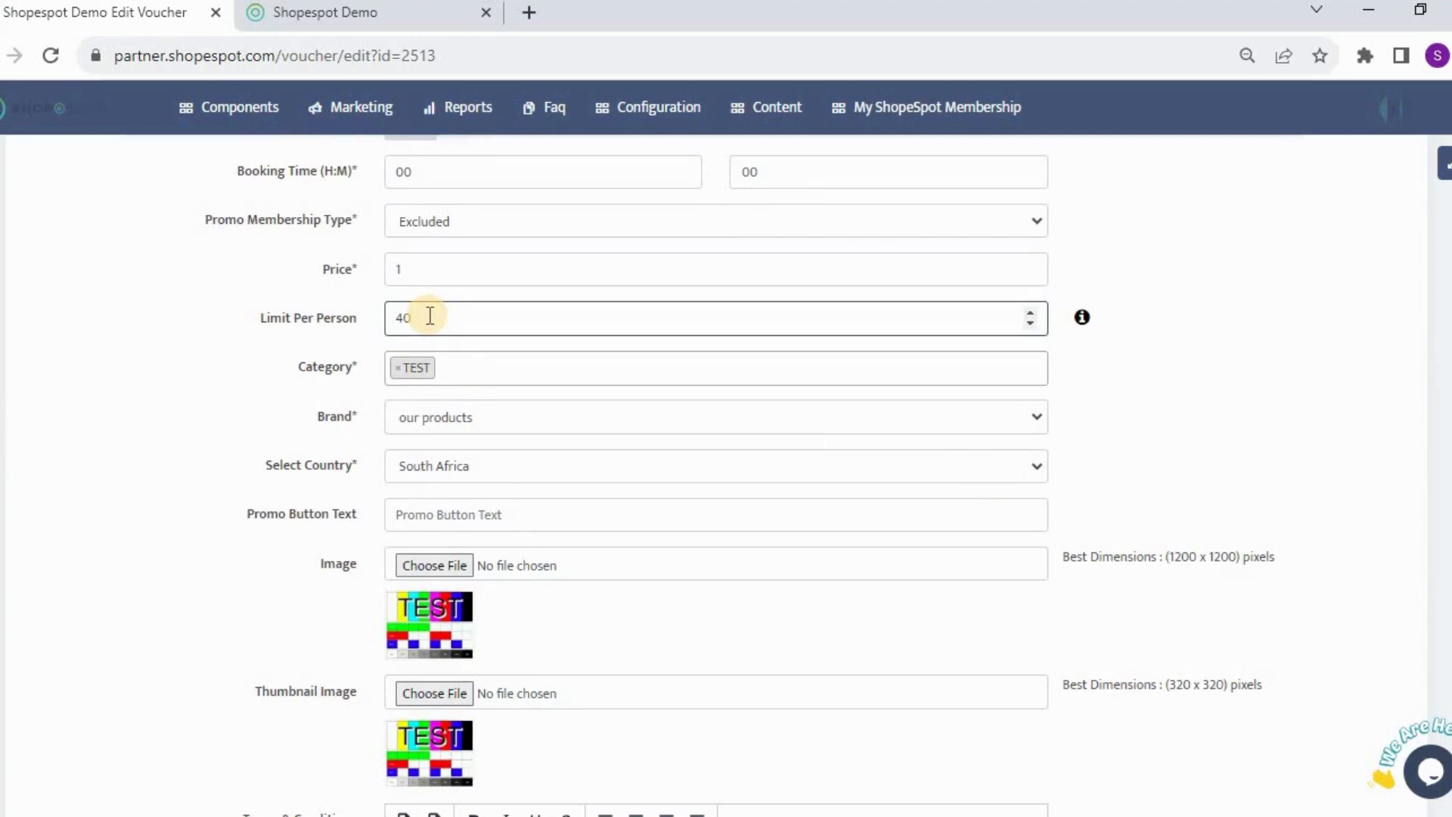
scroll(454, 318, "down", 2)
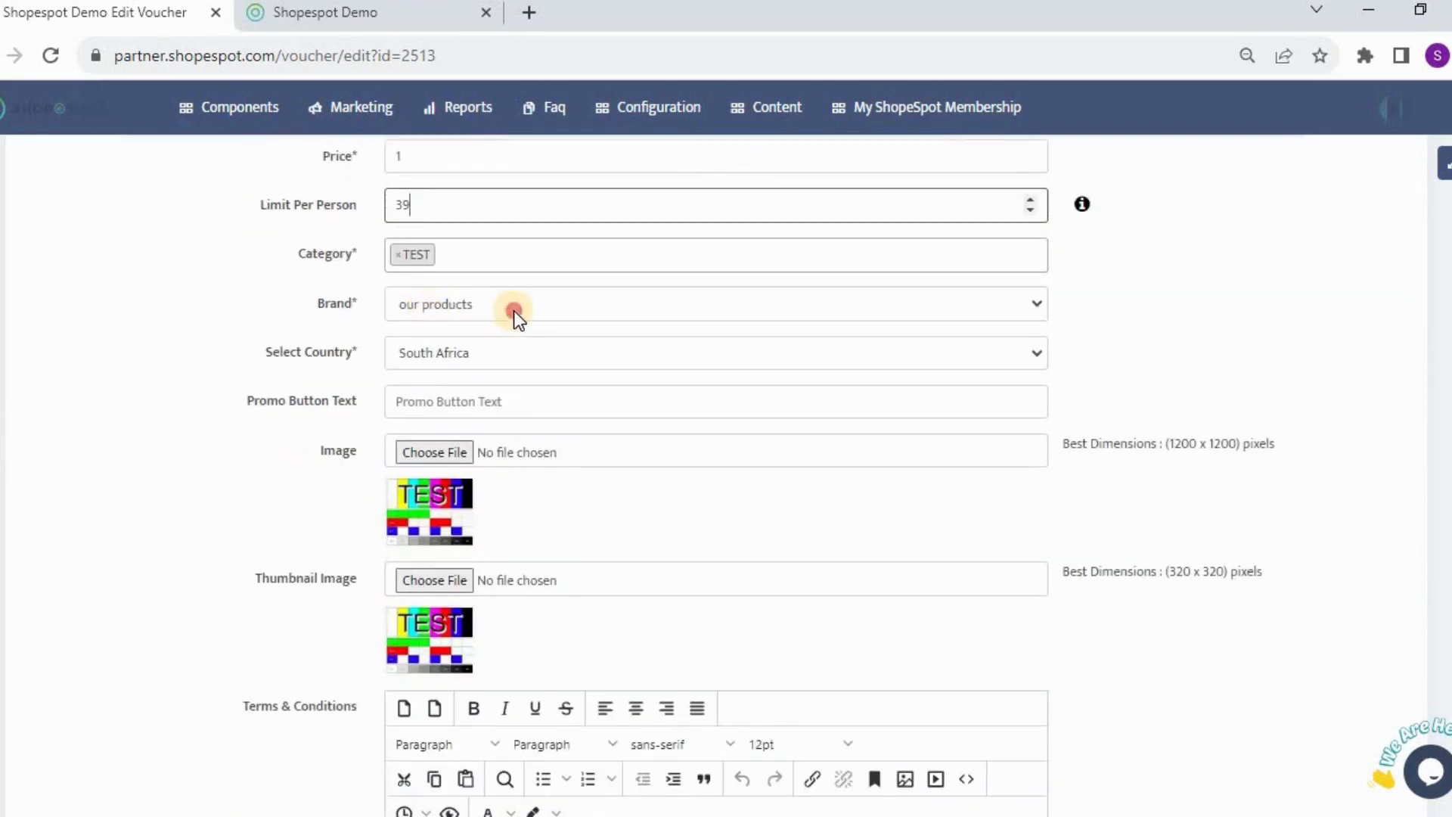
Examine the brand options and the country selection of the service.
left_click(514, 310)
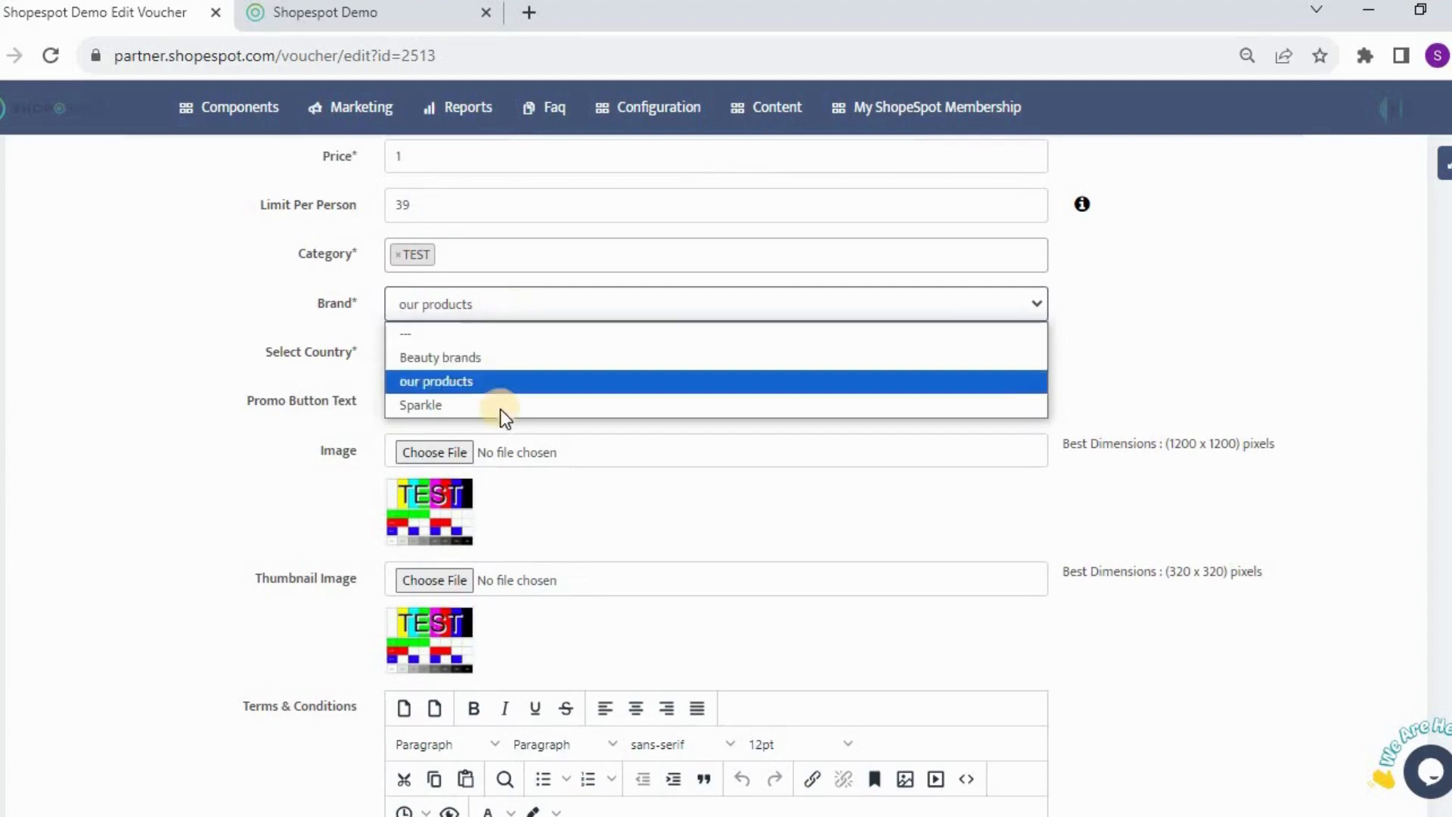
left_click(1182, 360)
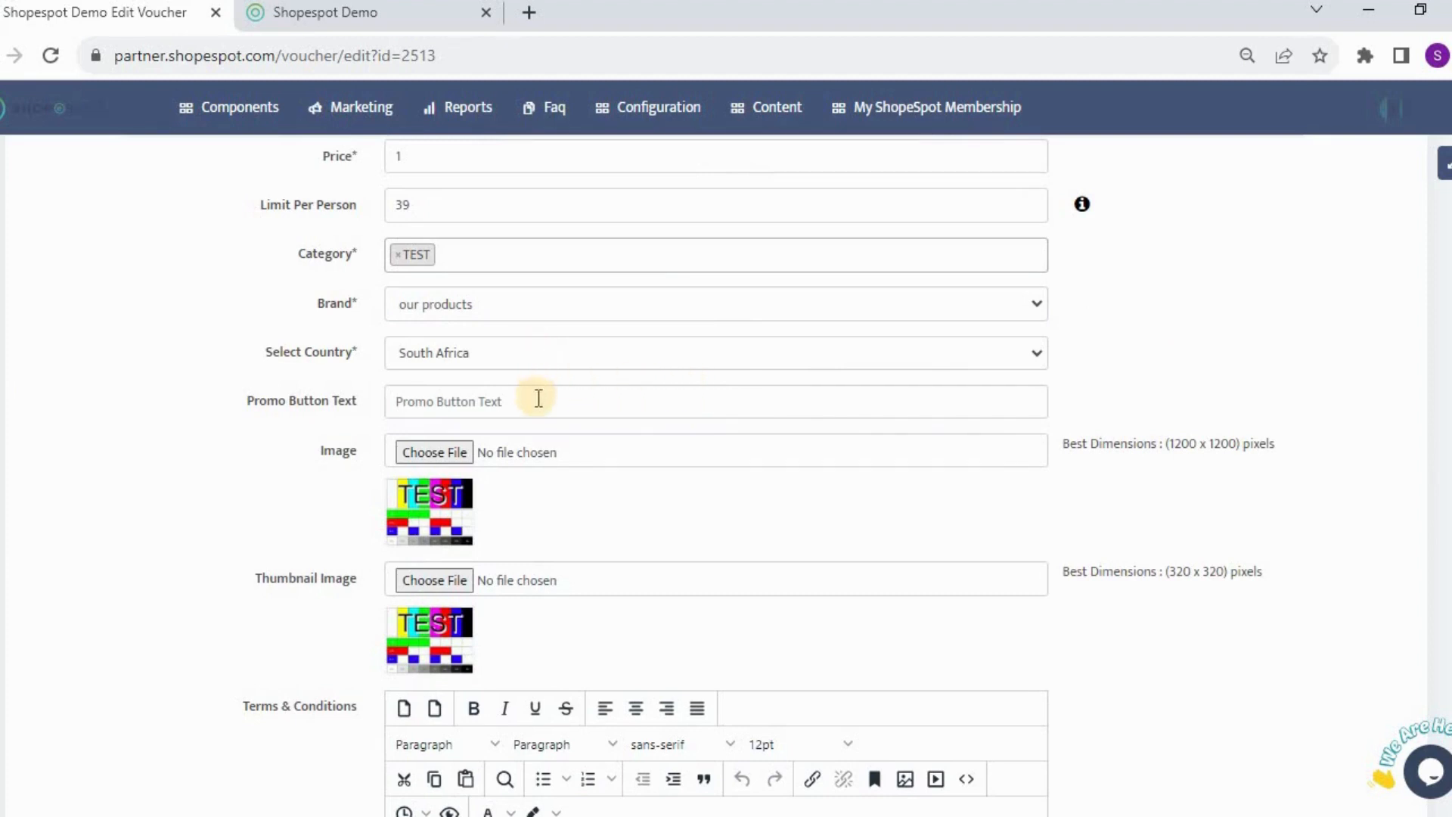
scroll(538, 401, "down", 2)
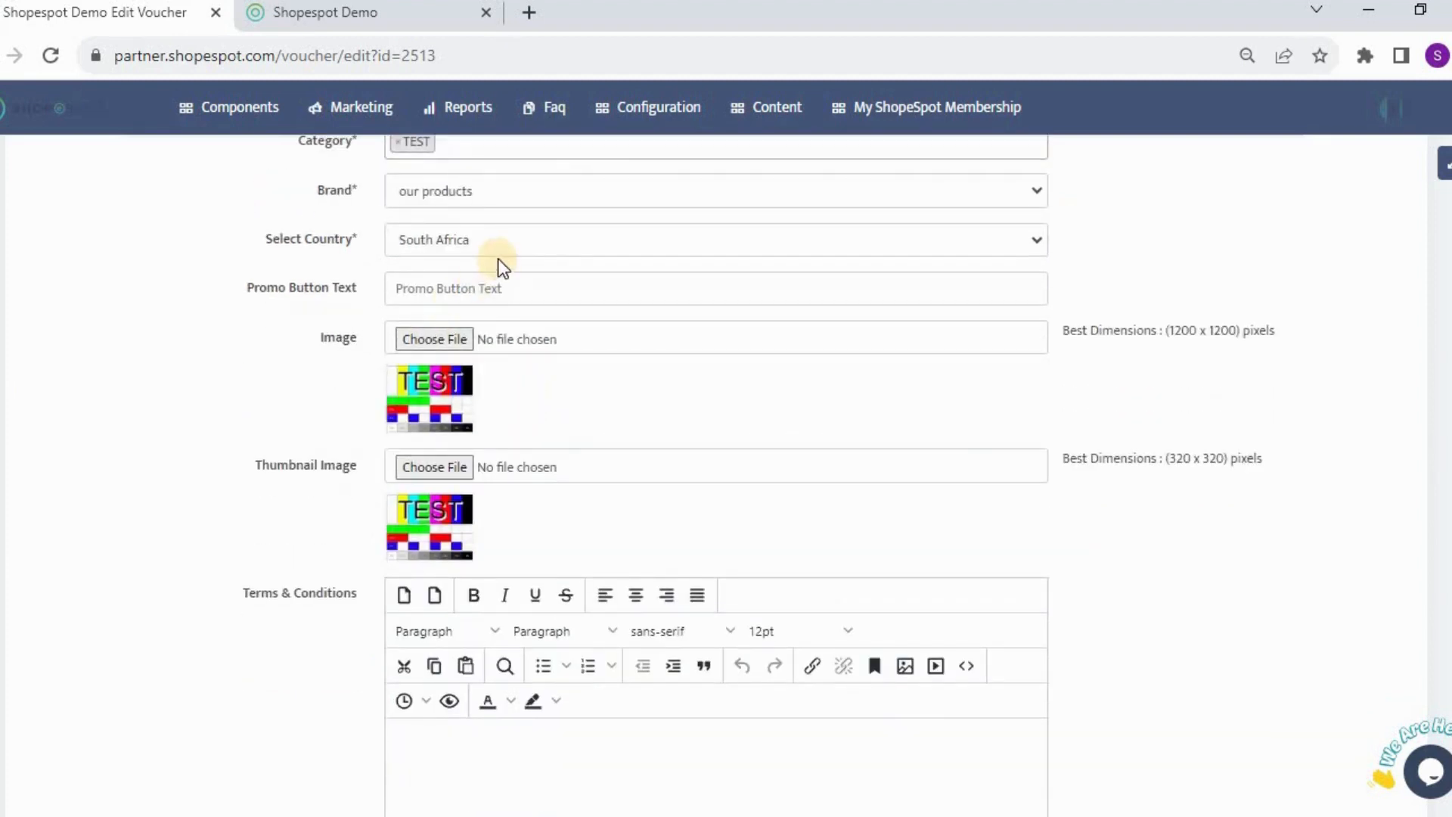
scroll(500, 265, "up", 2)
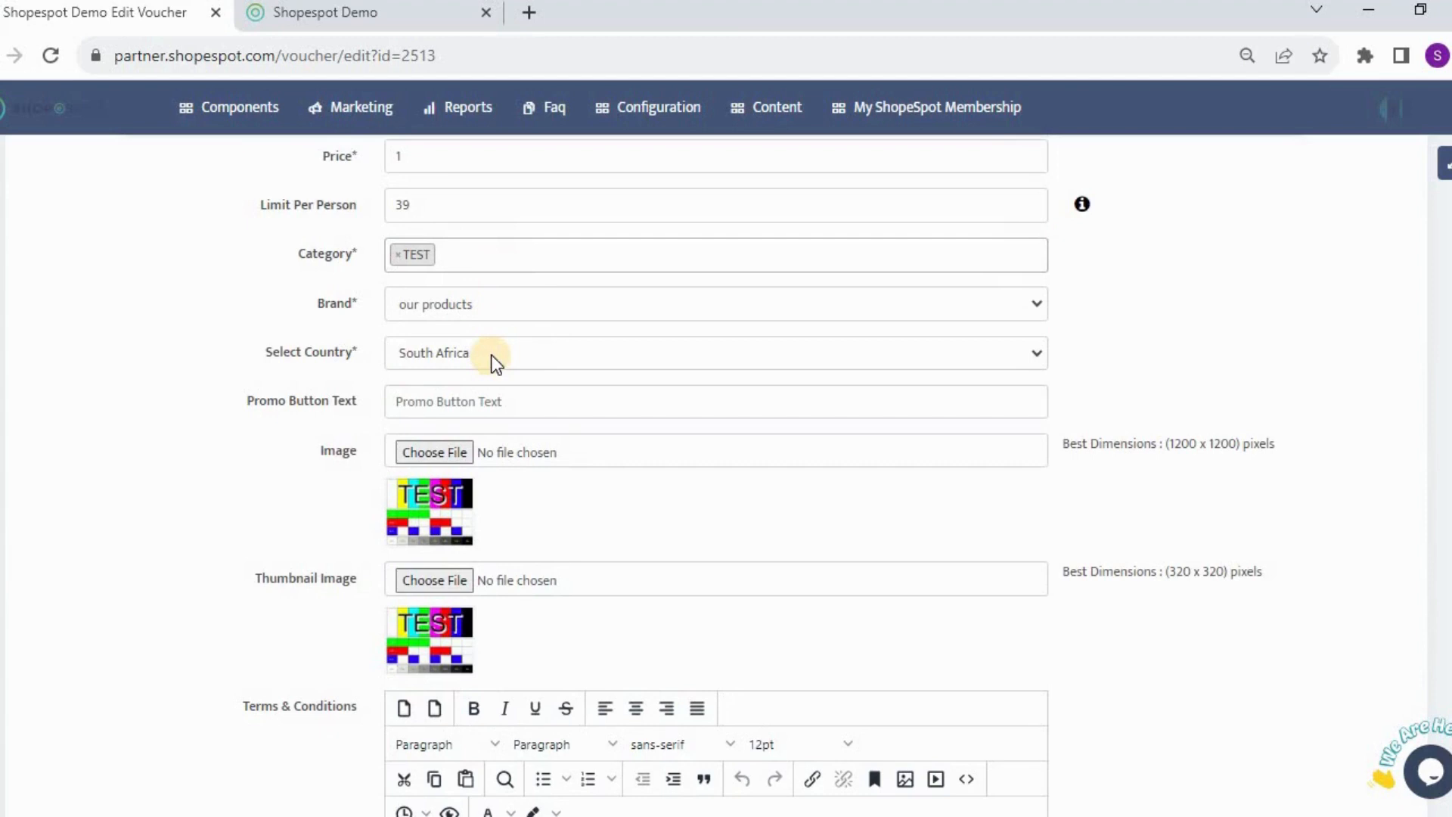
Enter "Request Now" as the promo button text.
left_click(531, 393)
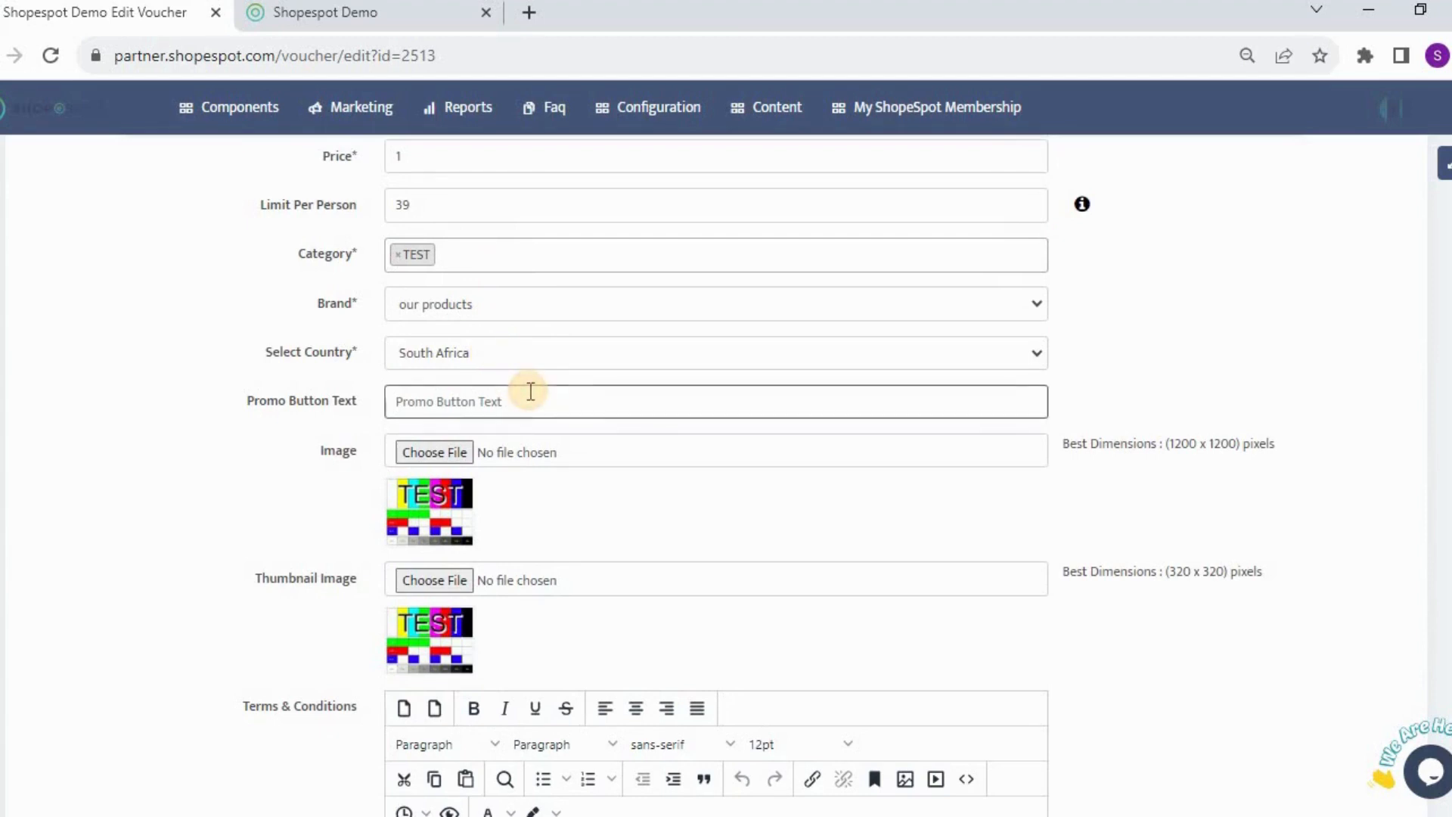
type("Request Now")
left_click(724, 536)
Examine the service's image and thumbnail uploads, terms and conditions editor, status and page URL settings.
scroll(726, 537, "down", 2)
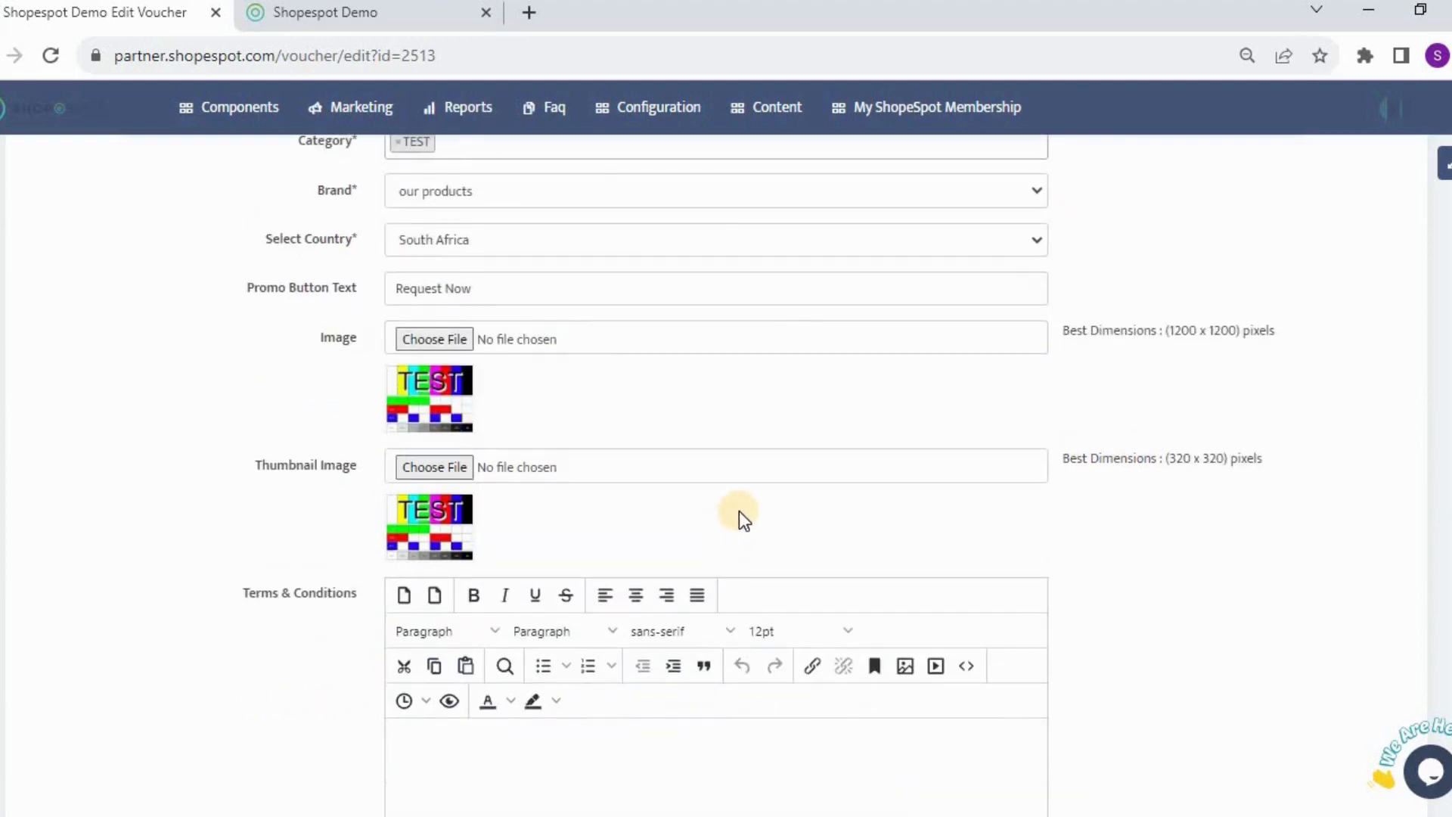
scroll(738, 510, "down", 2)
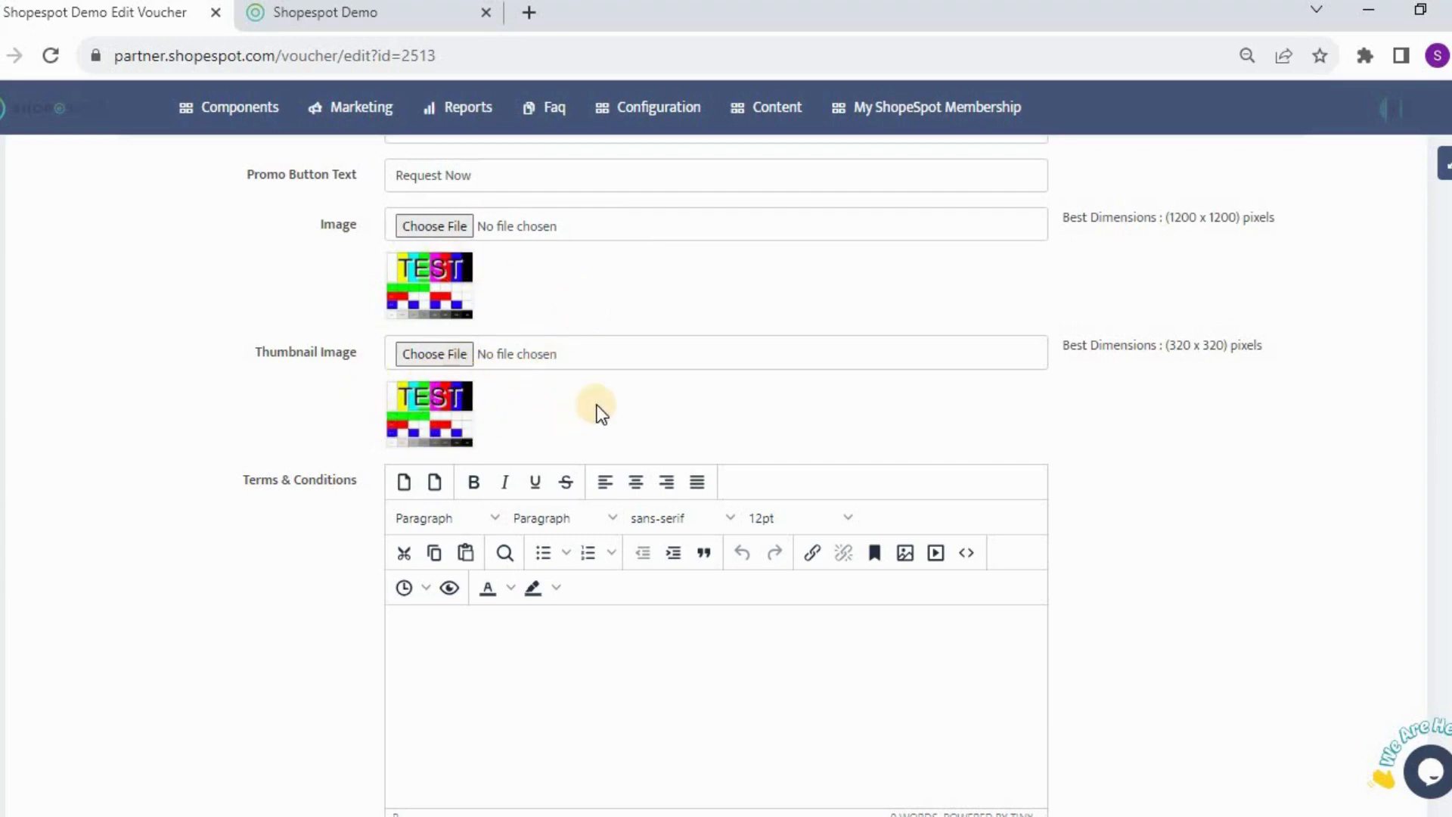
scroll(596, 406, "down", 3)
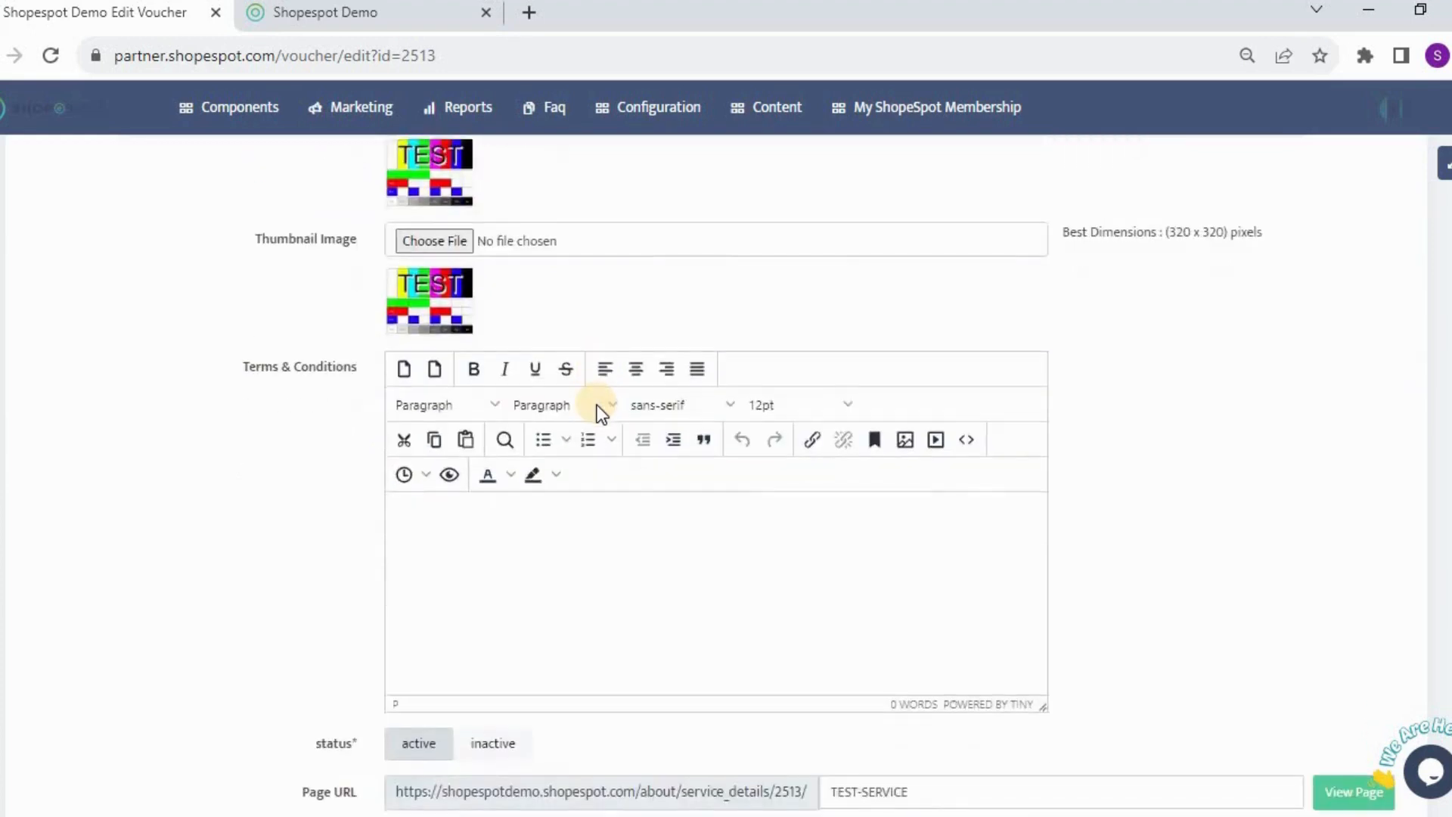
left_click(597, 405)
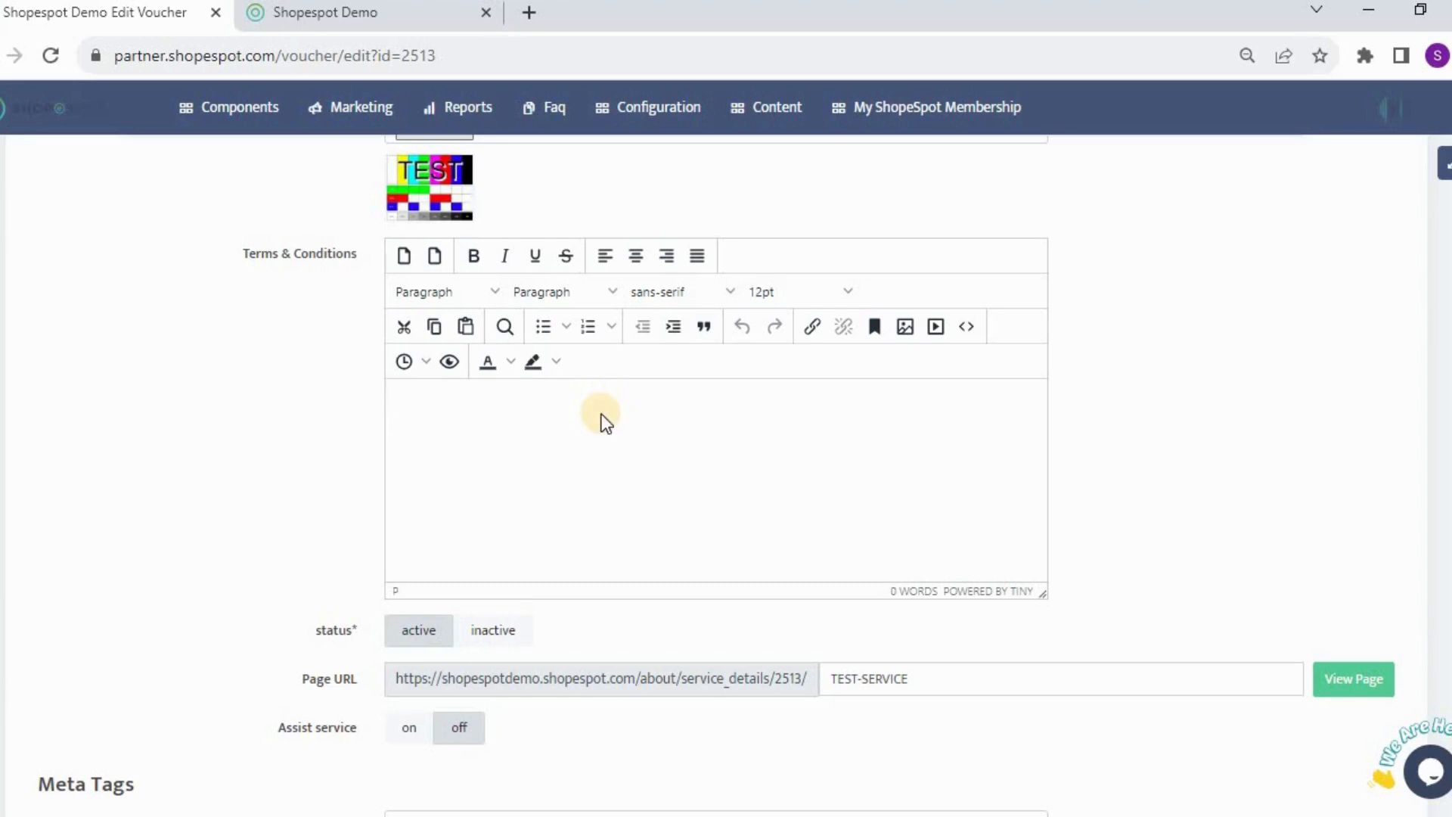
scroll(604, 420, "down", 3)
scroll(601, 414, "up", 2)
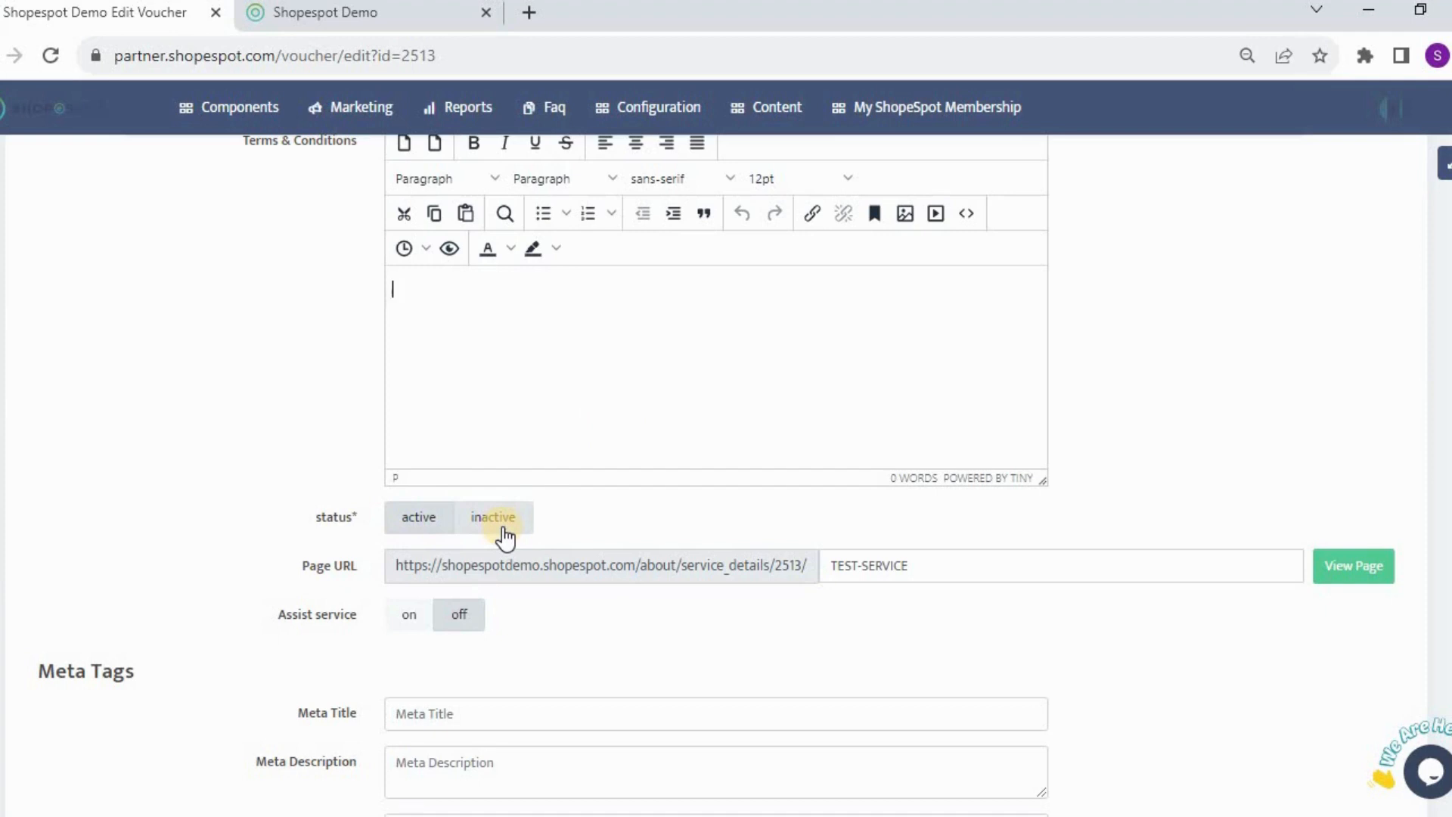
Review the service's assist setting and meta tag fields, leaving them as they are, and save the service with Update.
scroll(505, 537, "down", 2)
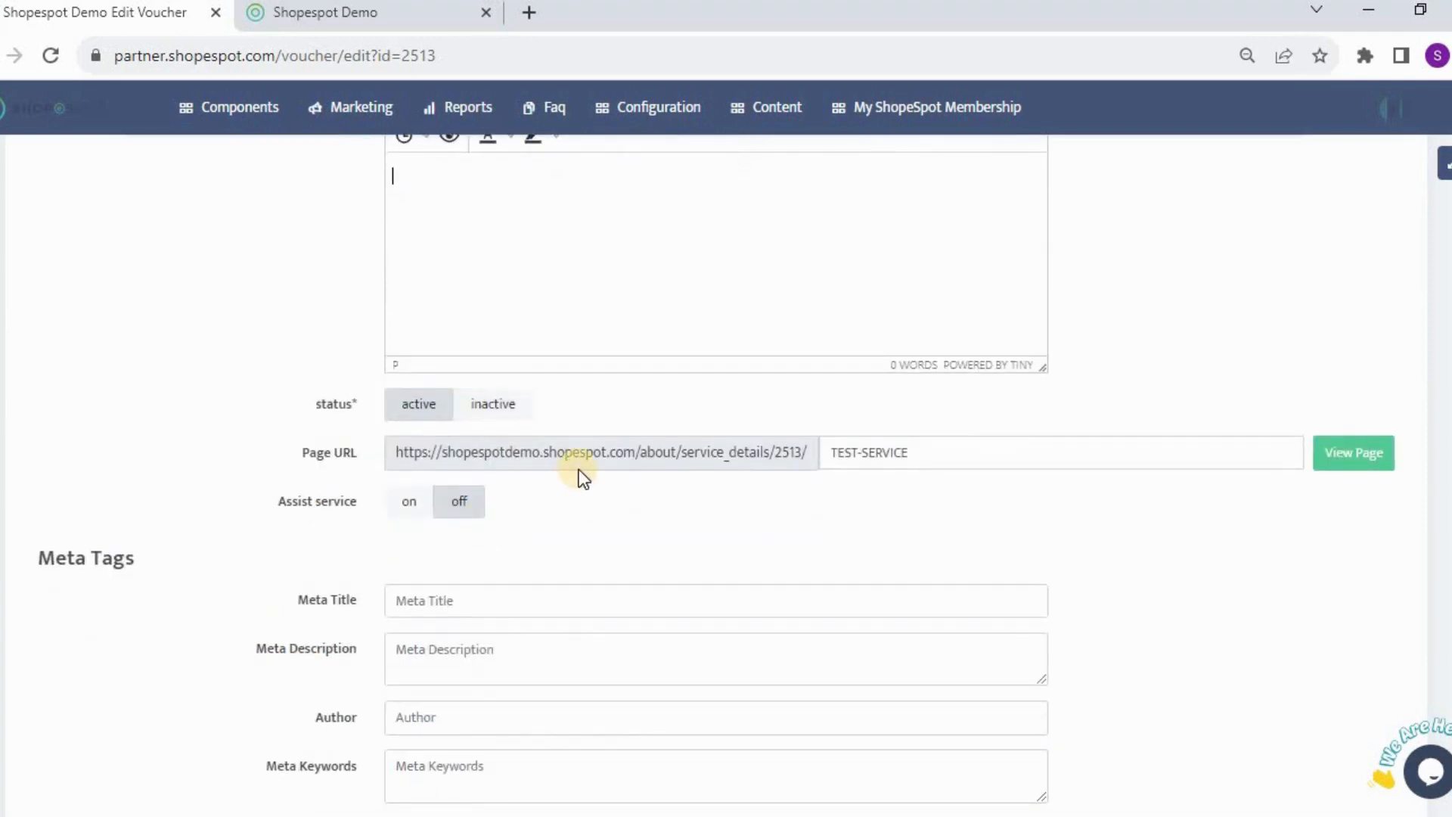
scroll(579, 469, "down", 2)
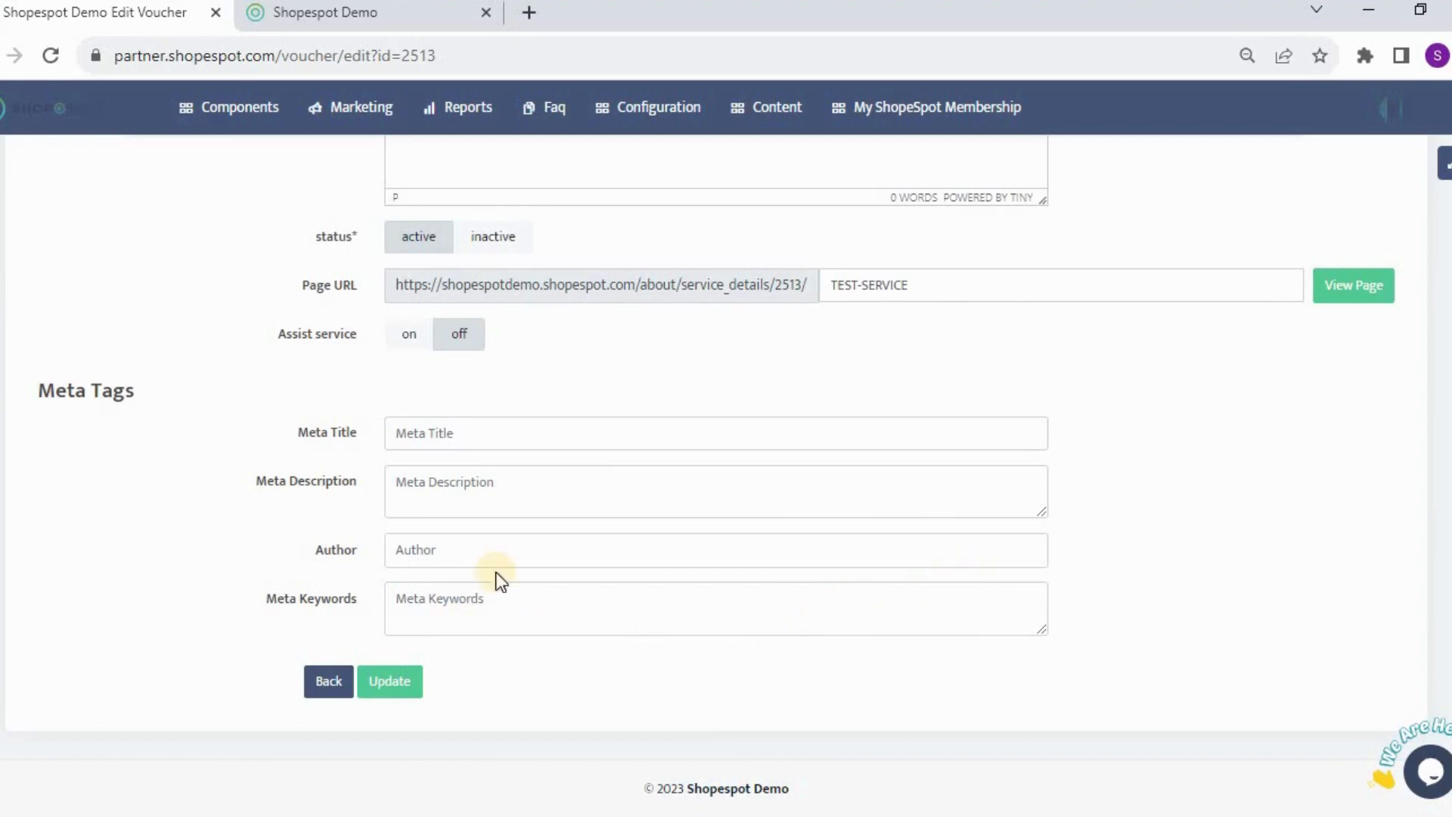
left_click(478, 598)
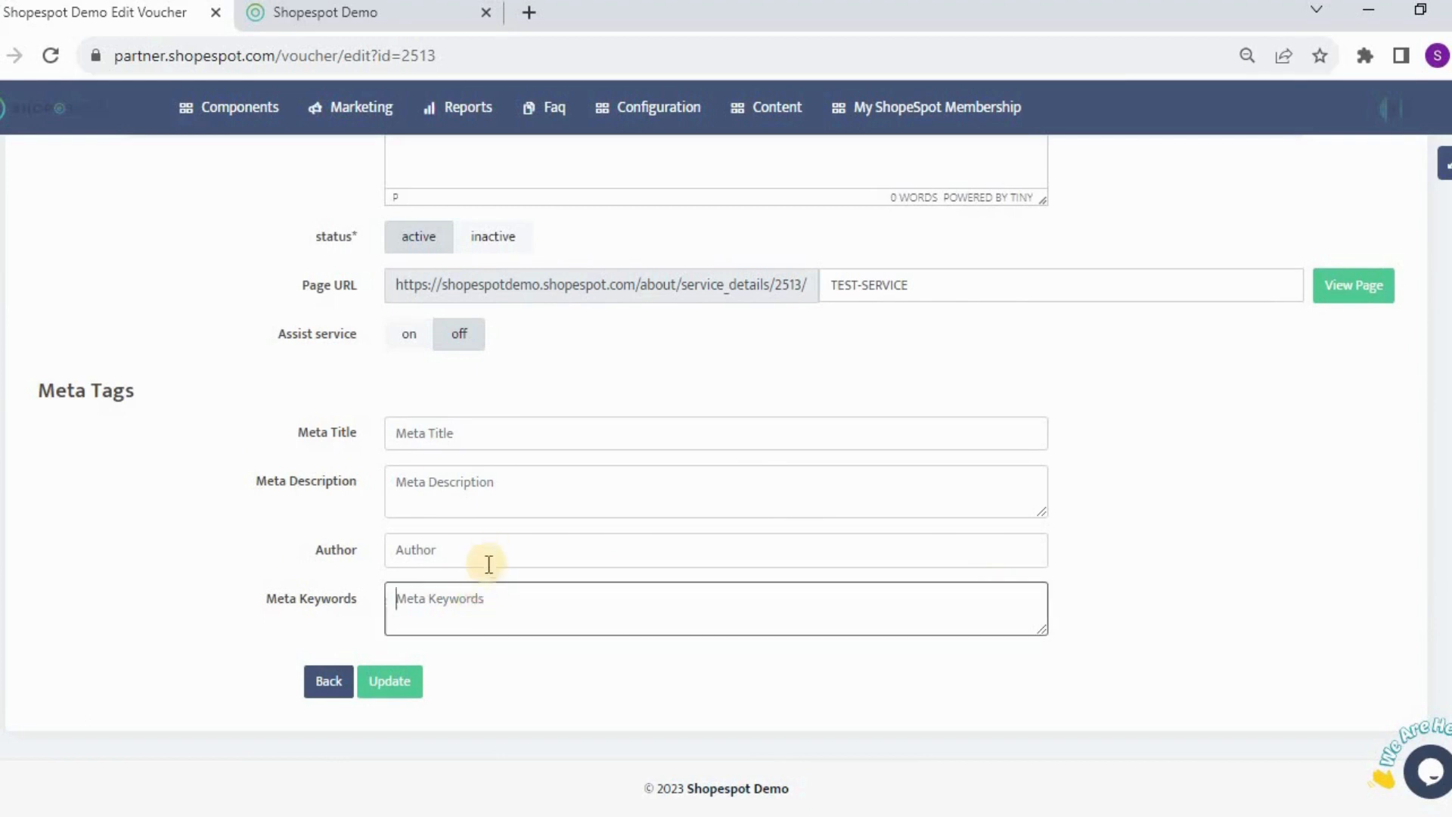
left_click(398, 689)
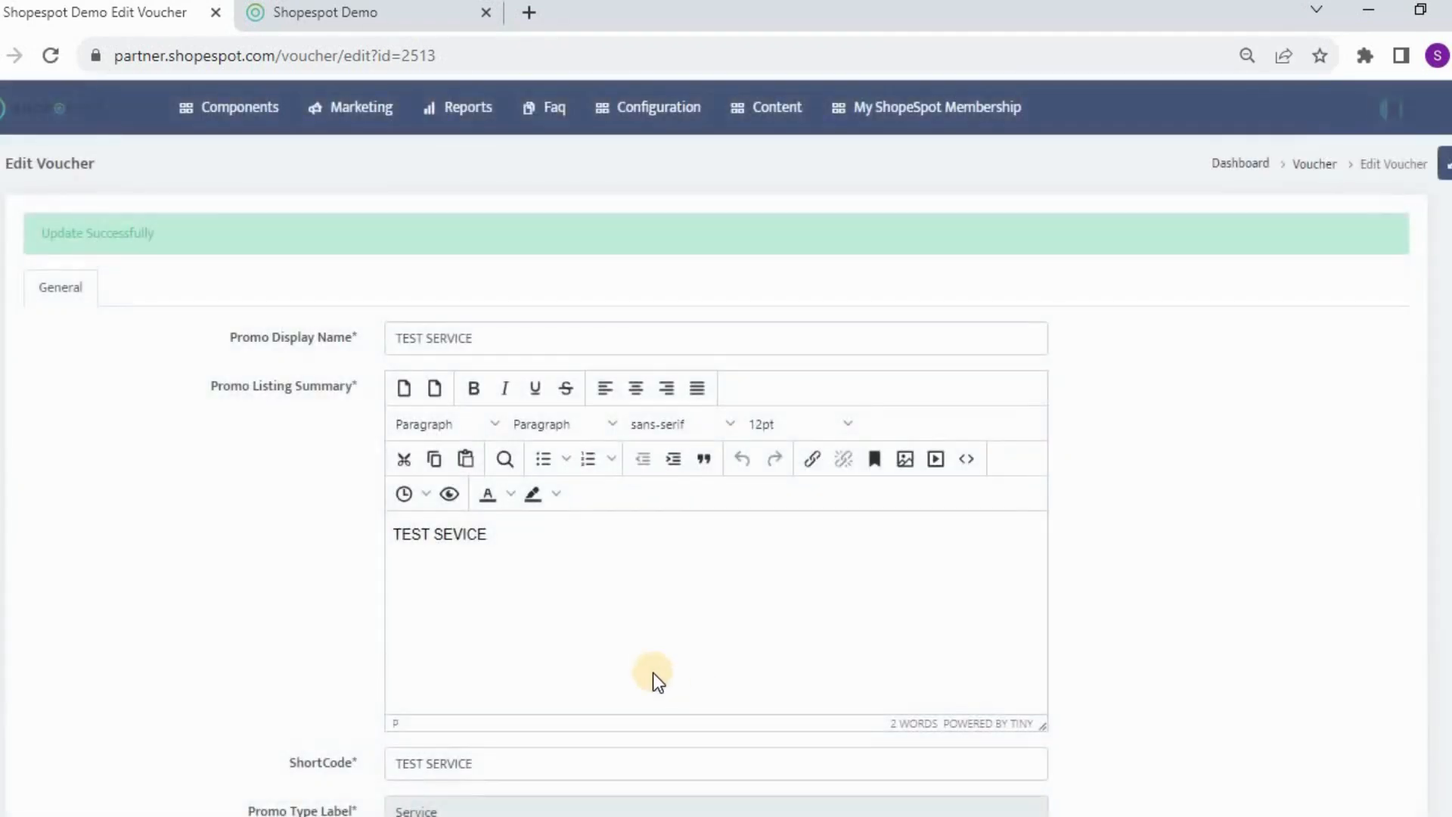
Open the public page of the updated test service from its Page URL setting.
scroll(652, 673, "down", 9)
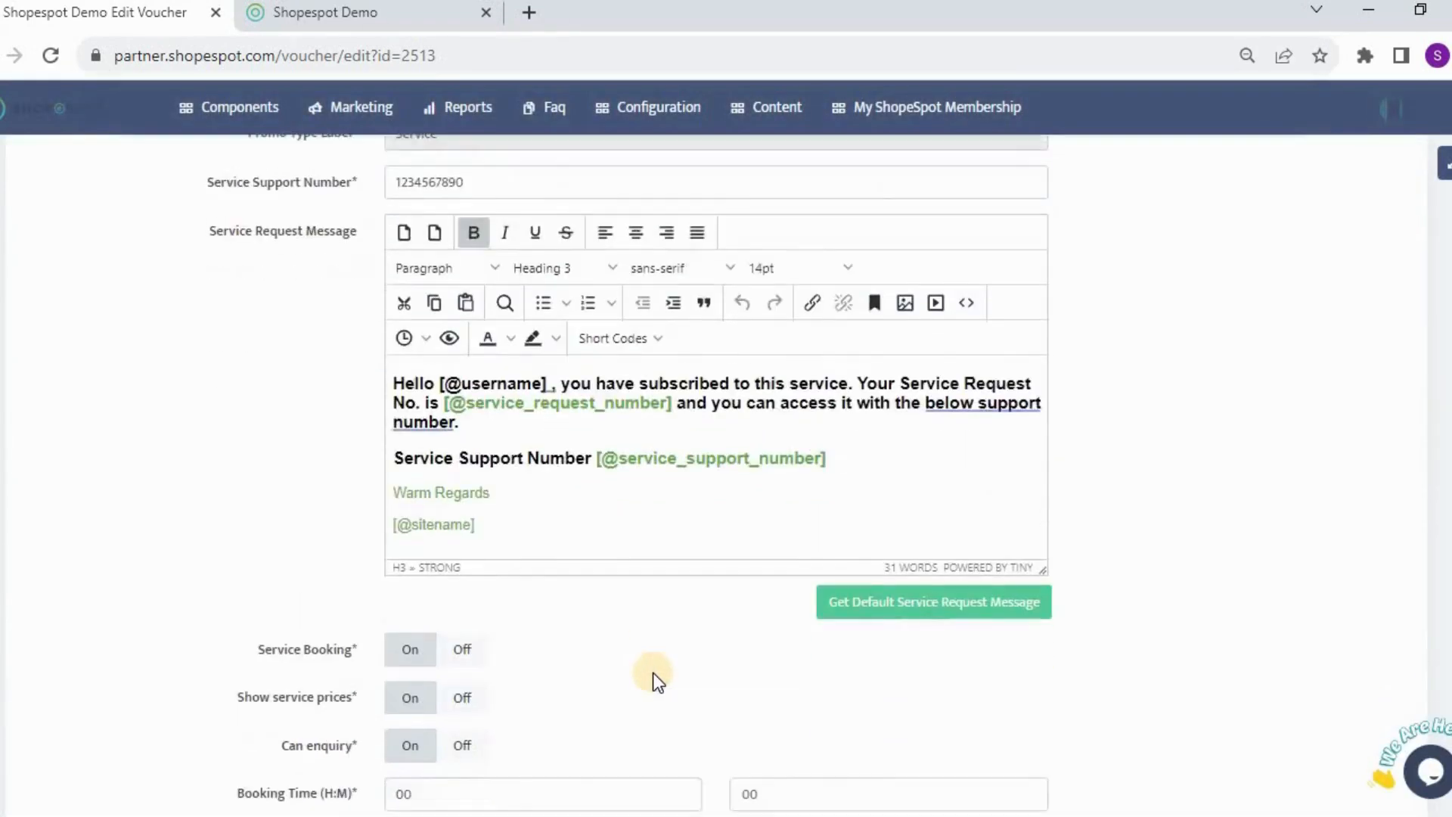
scroll(652, 673, "down", 10)
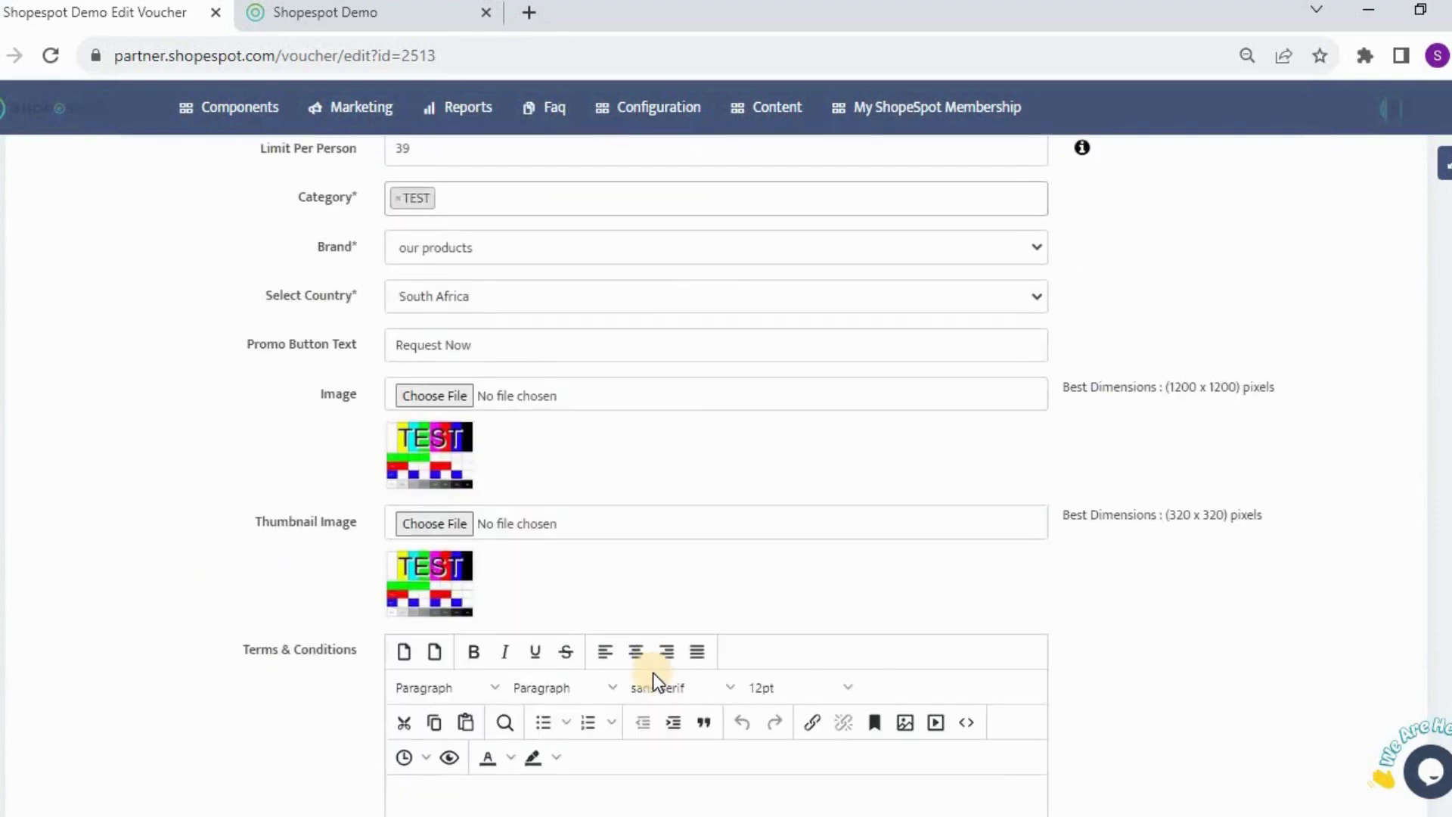
scroll(652, 673, "down", 4)
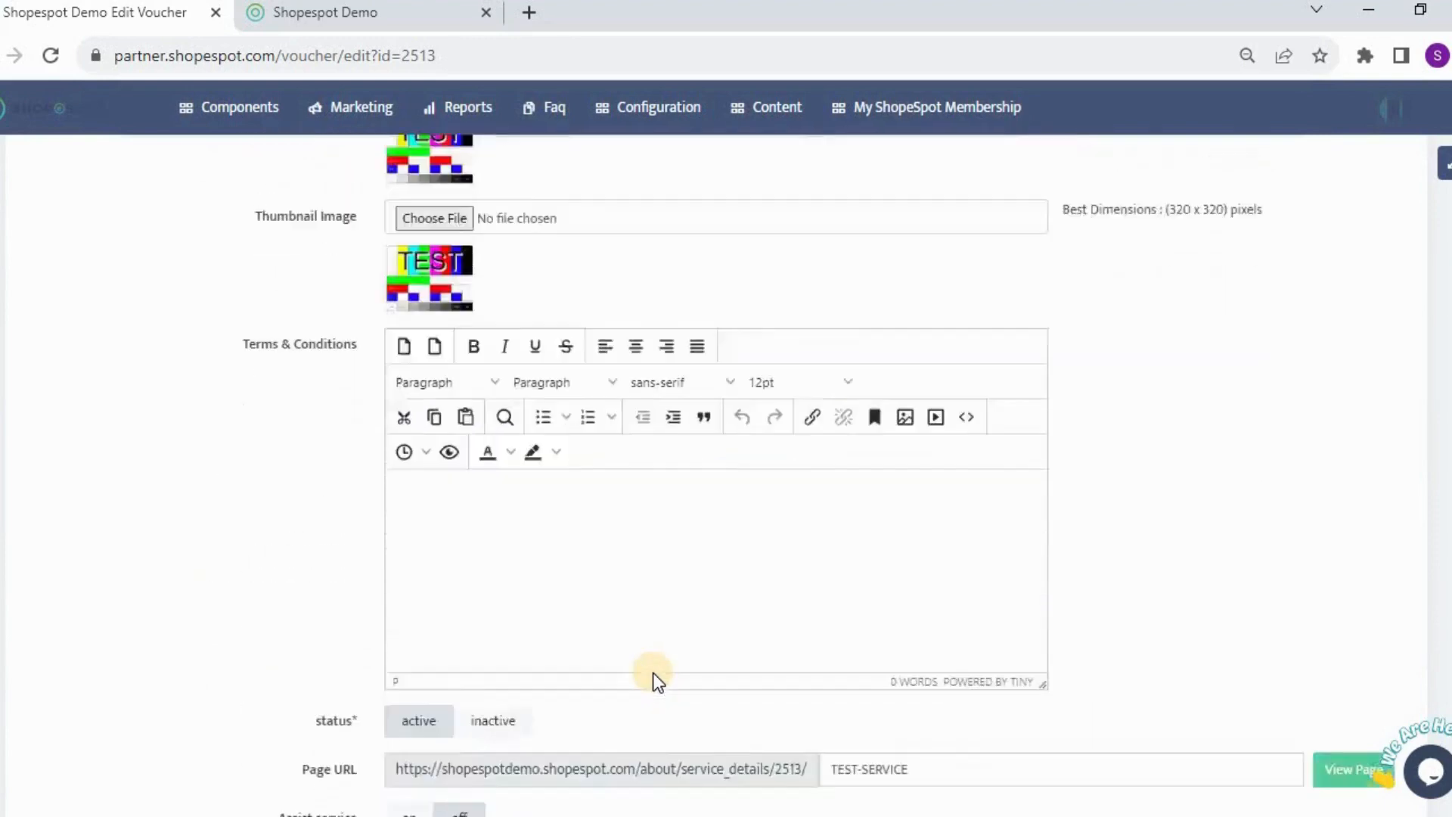
scroll(652, 674, "down", 5)
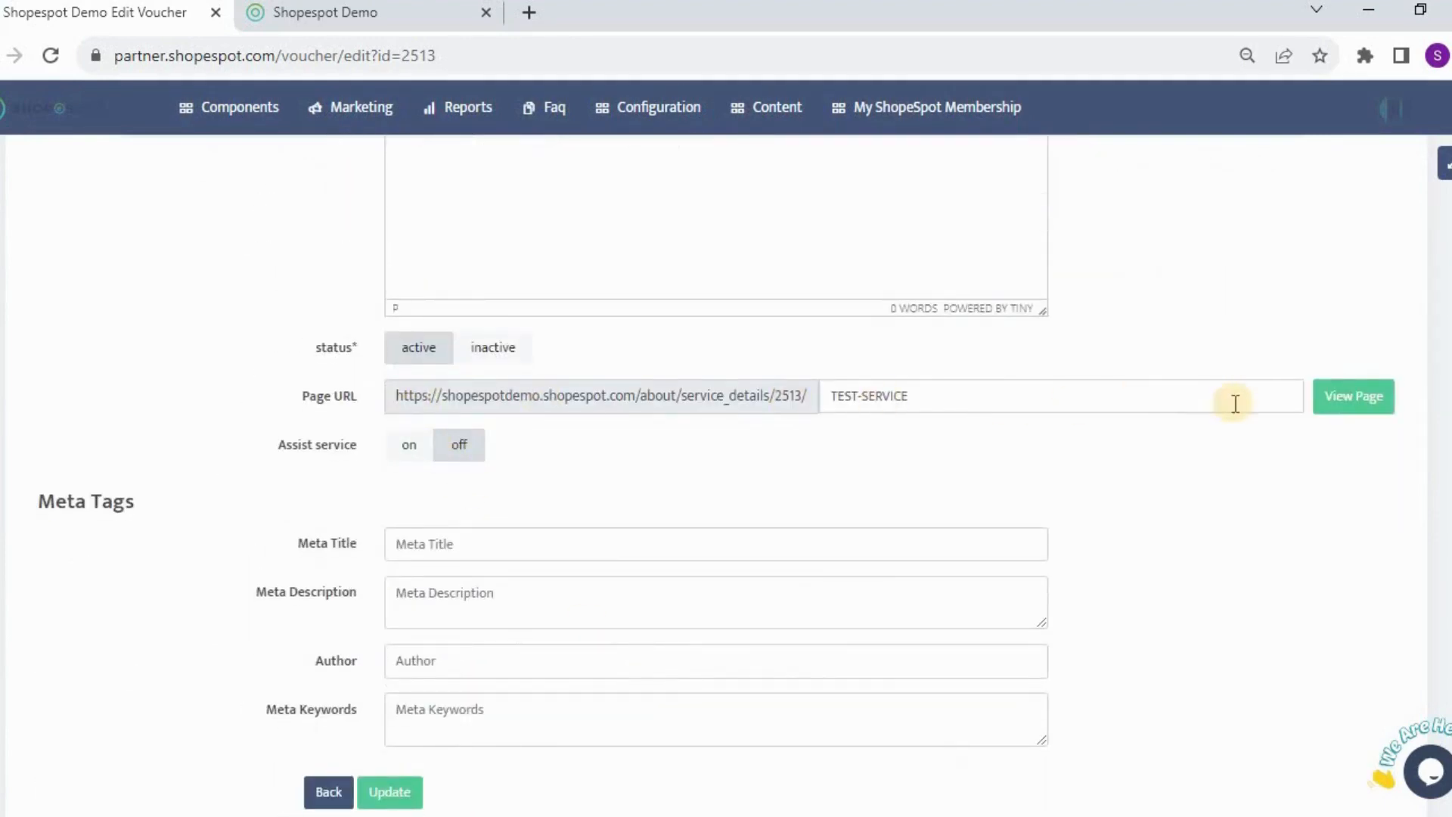
left_click(1355, 399)
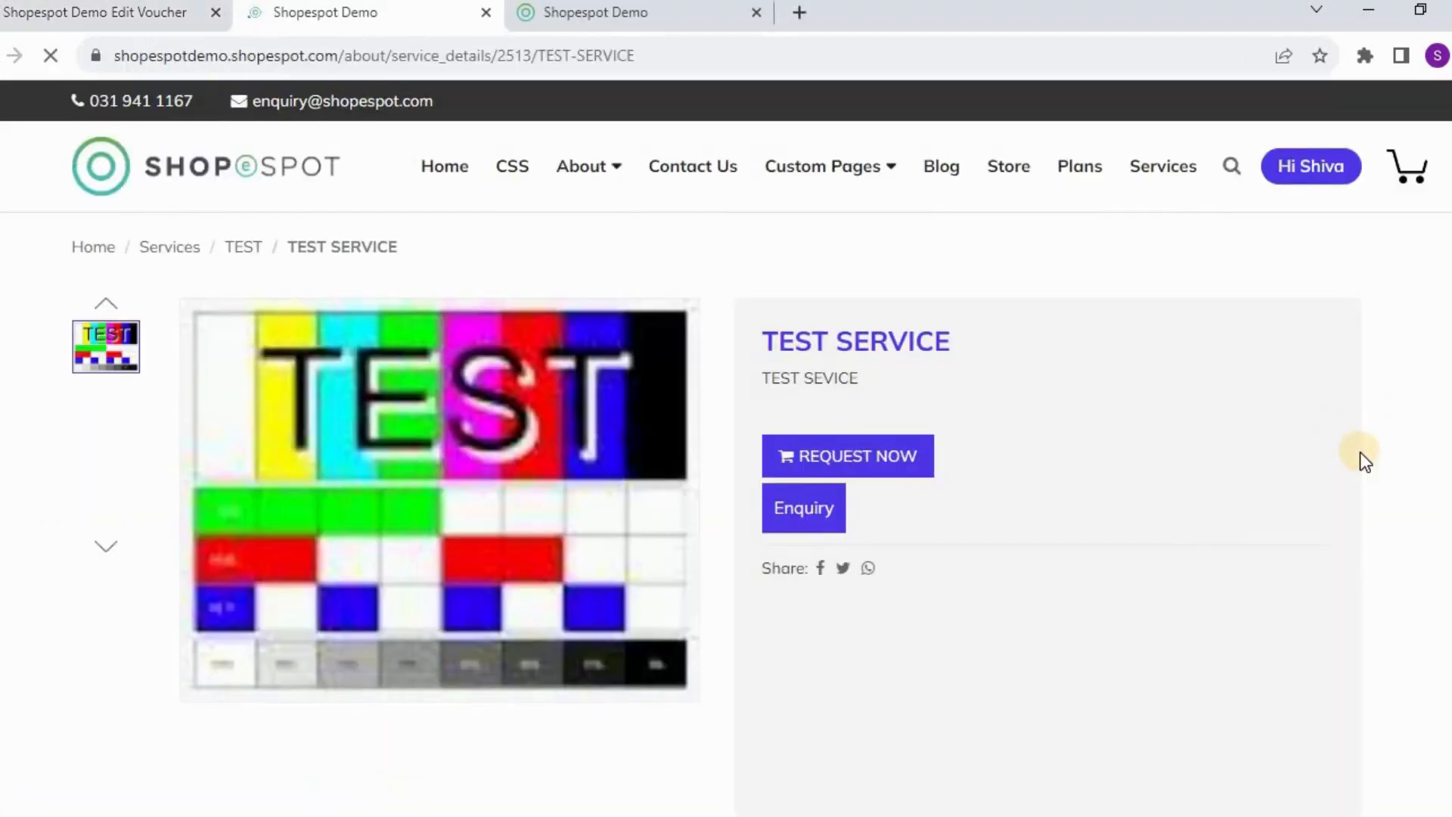
Examine the public service page's image, request and enquiry options, description, and terms and conditions.
scroll(1360, 452, "down", 1)
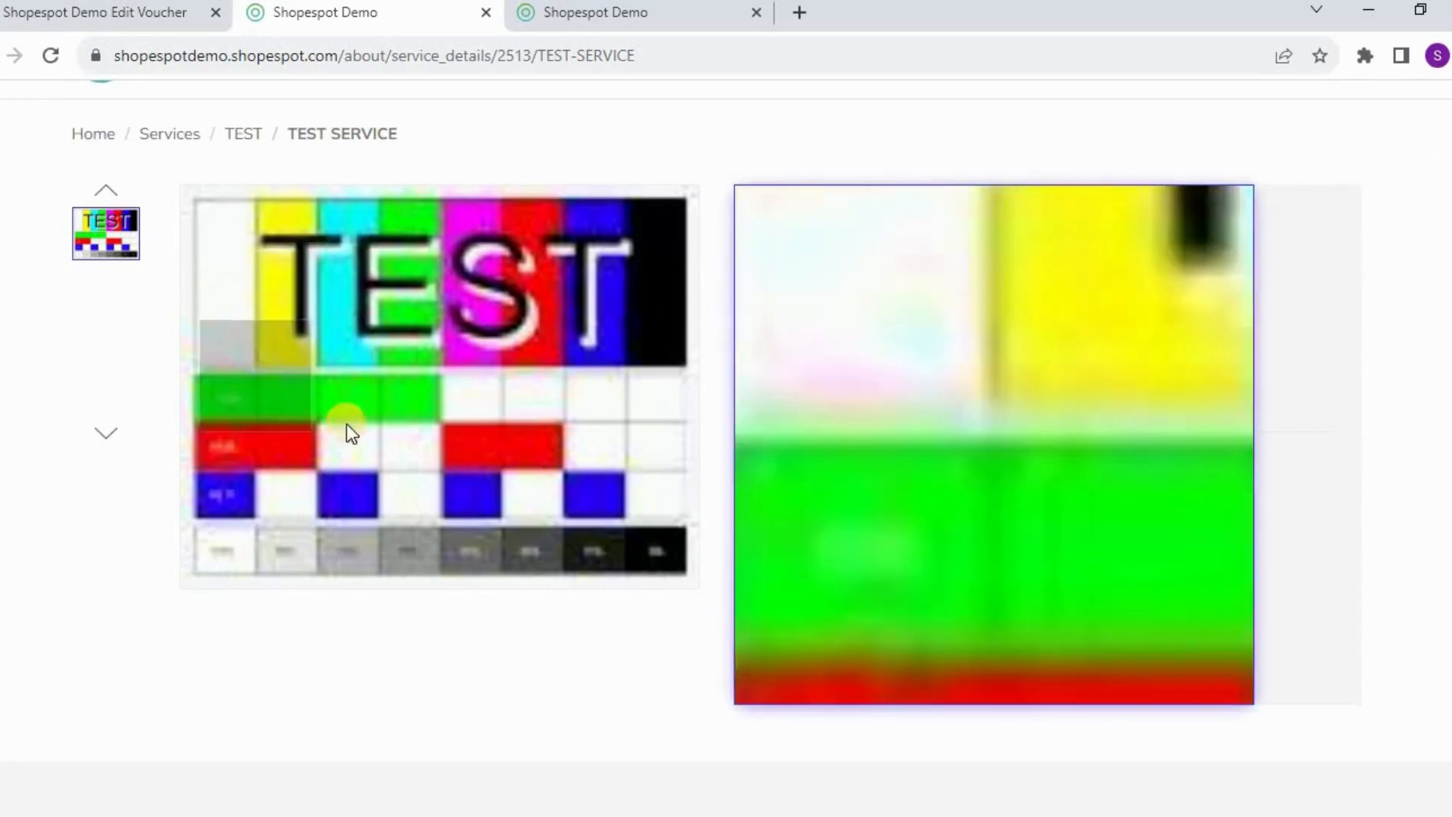
scroll(1090, 463, "up", 1)
scroll(1090, 463, "down", 1)
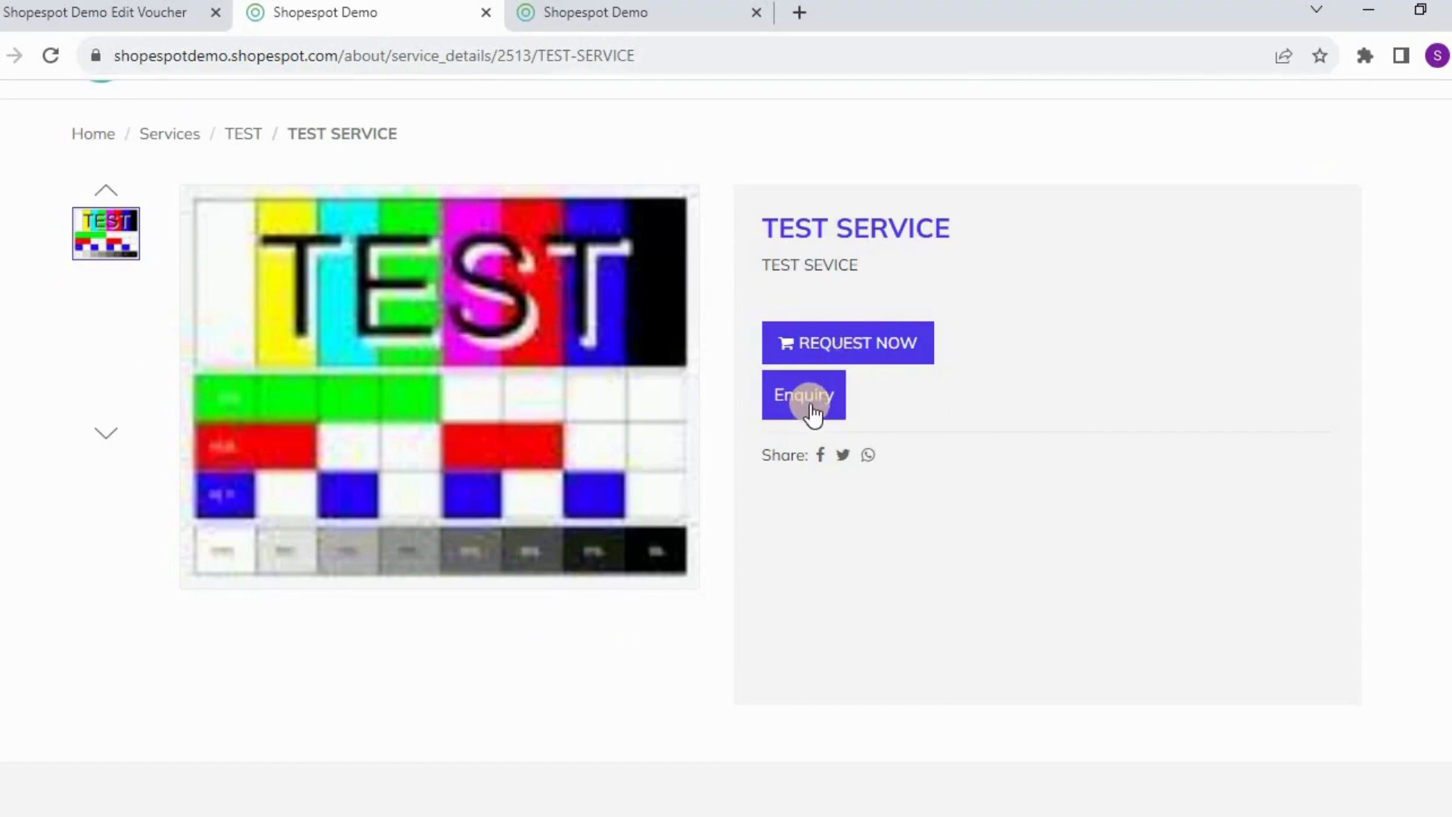
scroll(811, 409, "down", 1)
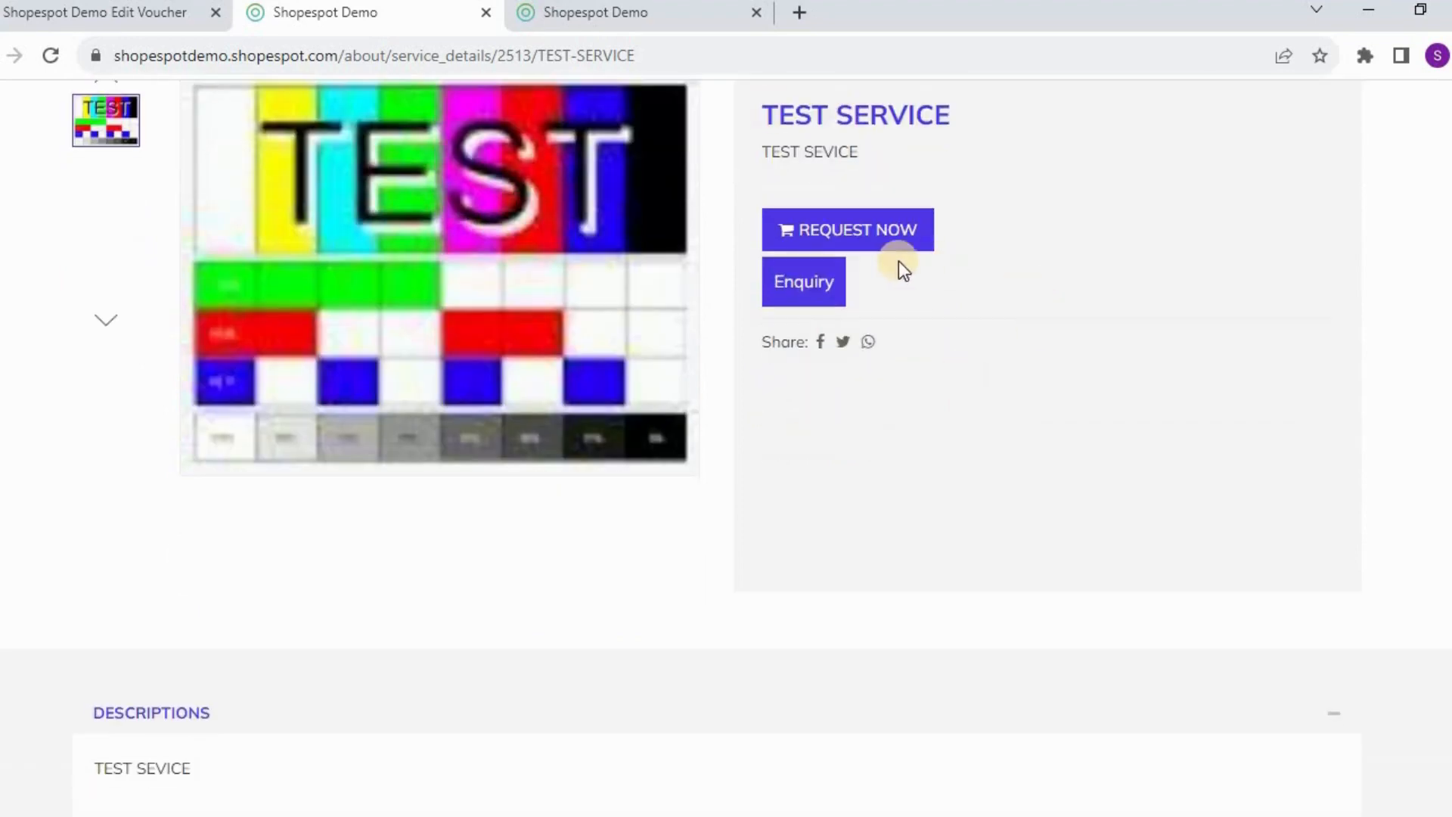
scroll(953, 342, "down", 3)
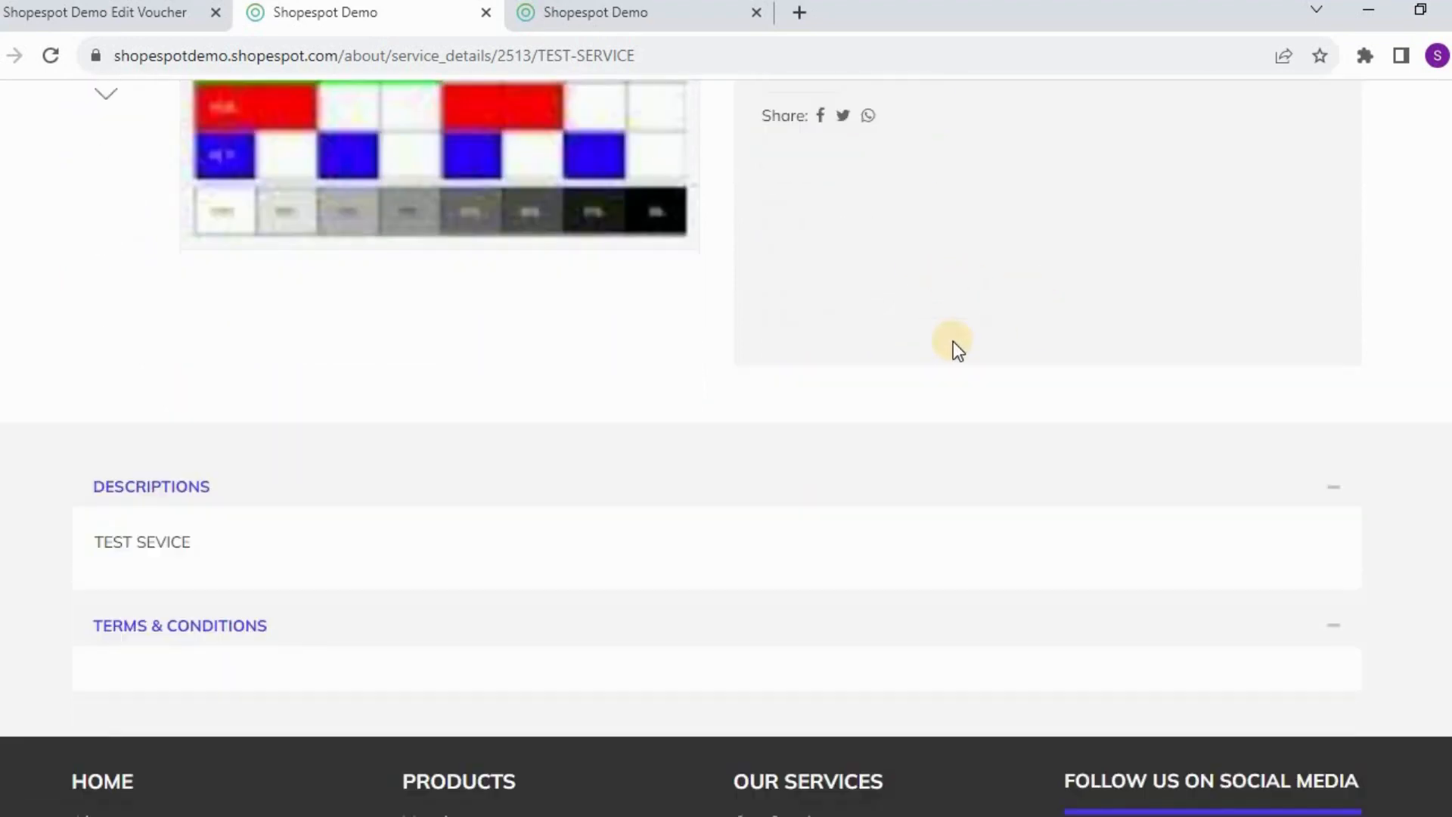
left_click_drag(202, 542, 89, 535)
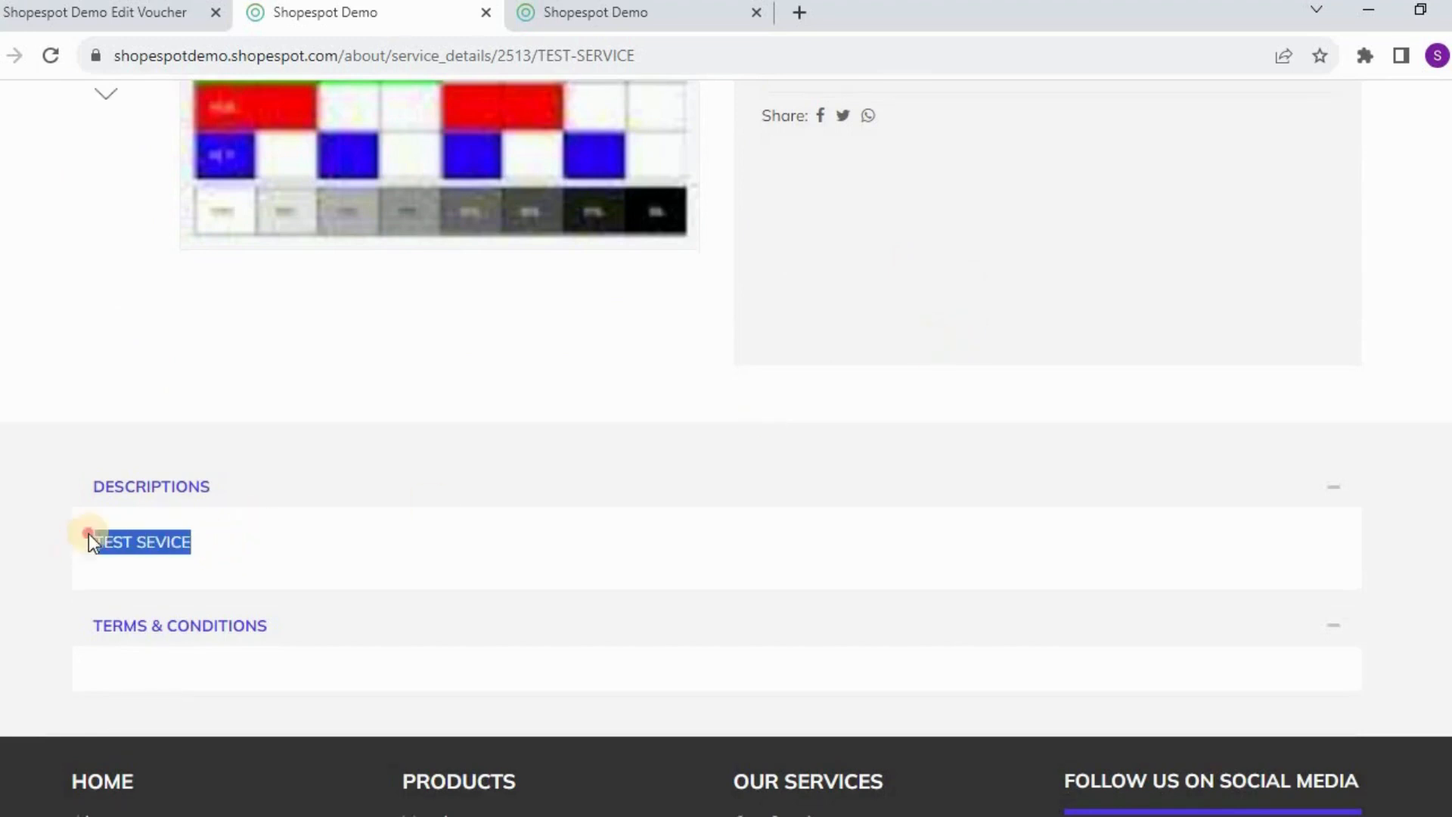
scroll(326, 516, "down", 2)
left_click(160, 372)
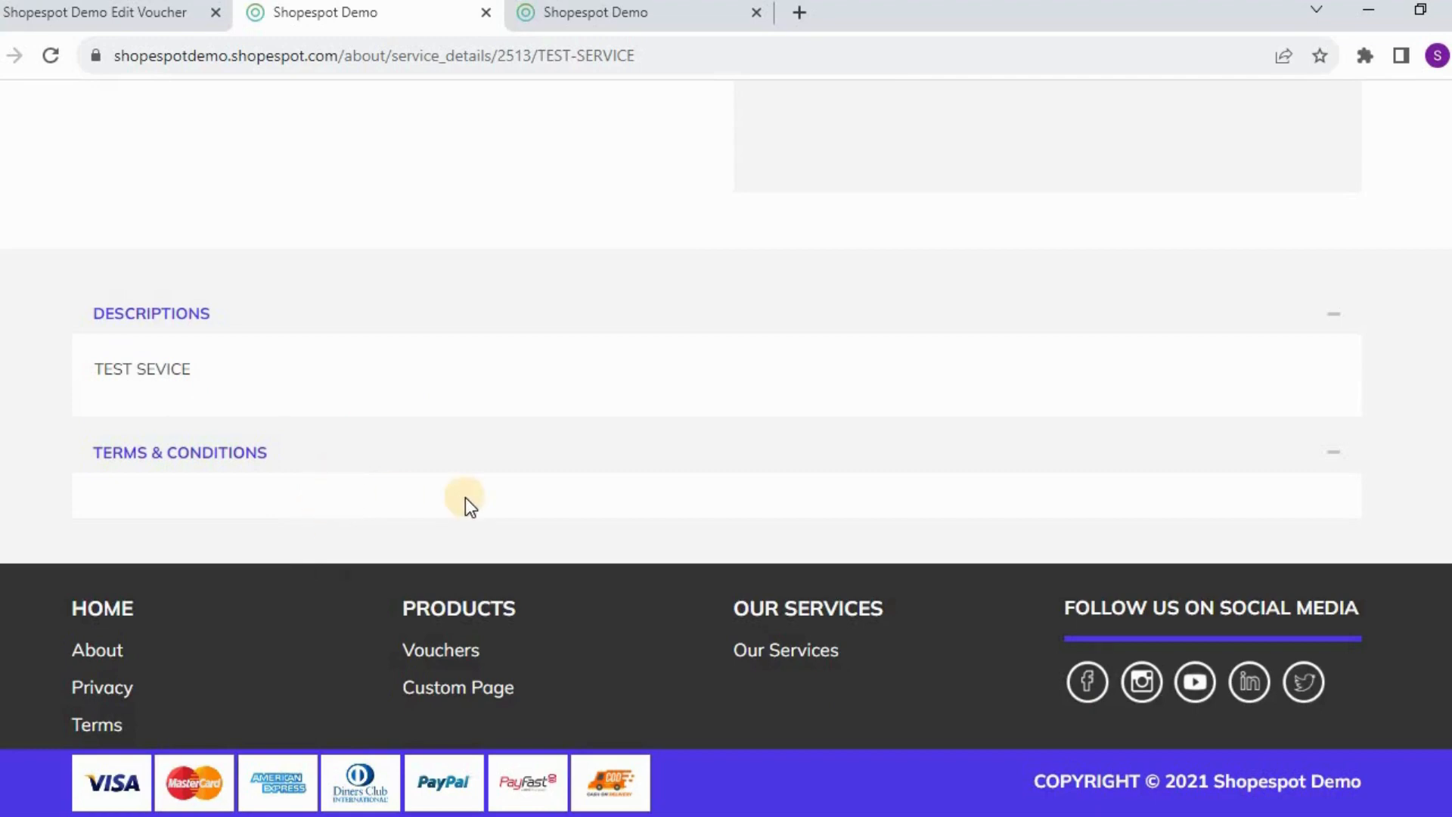
scroll(465, 497, "up", 10)
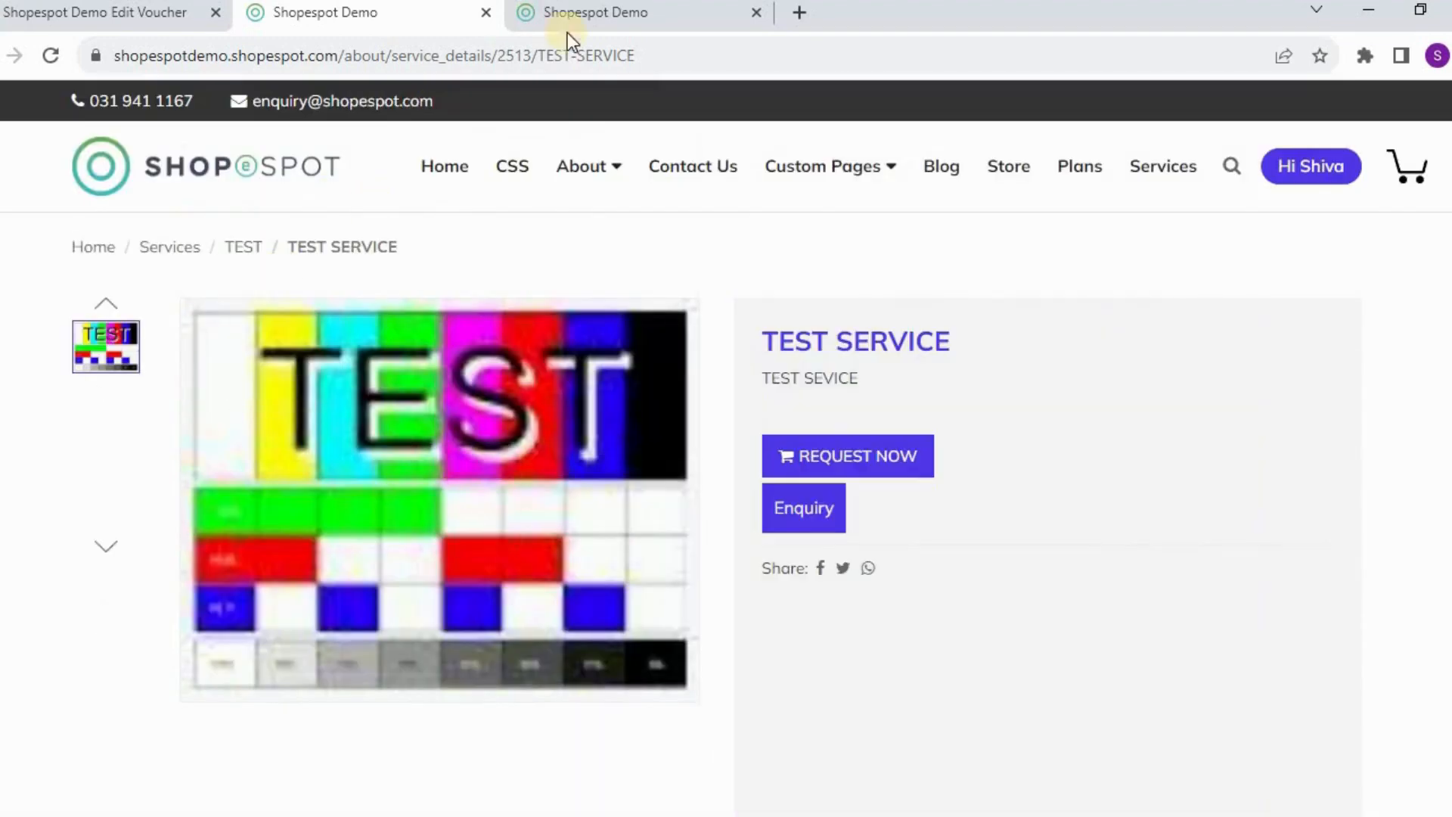
Return to the service's Edit Voucher form and go back to its general details at the beginning.
left_click(579, 24)
left_click(378, 29)
left_click(151, 27)
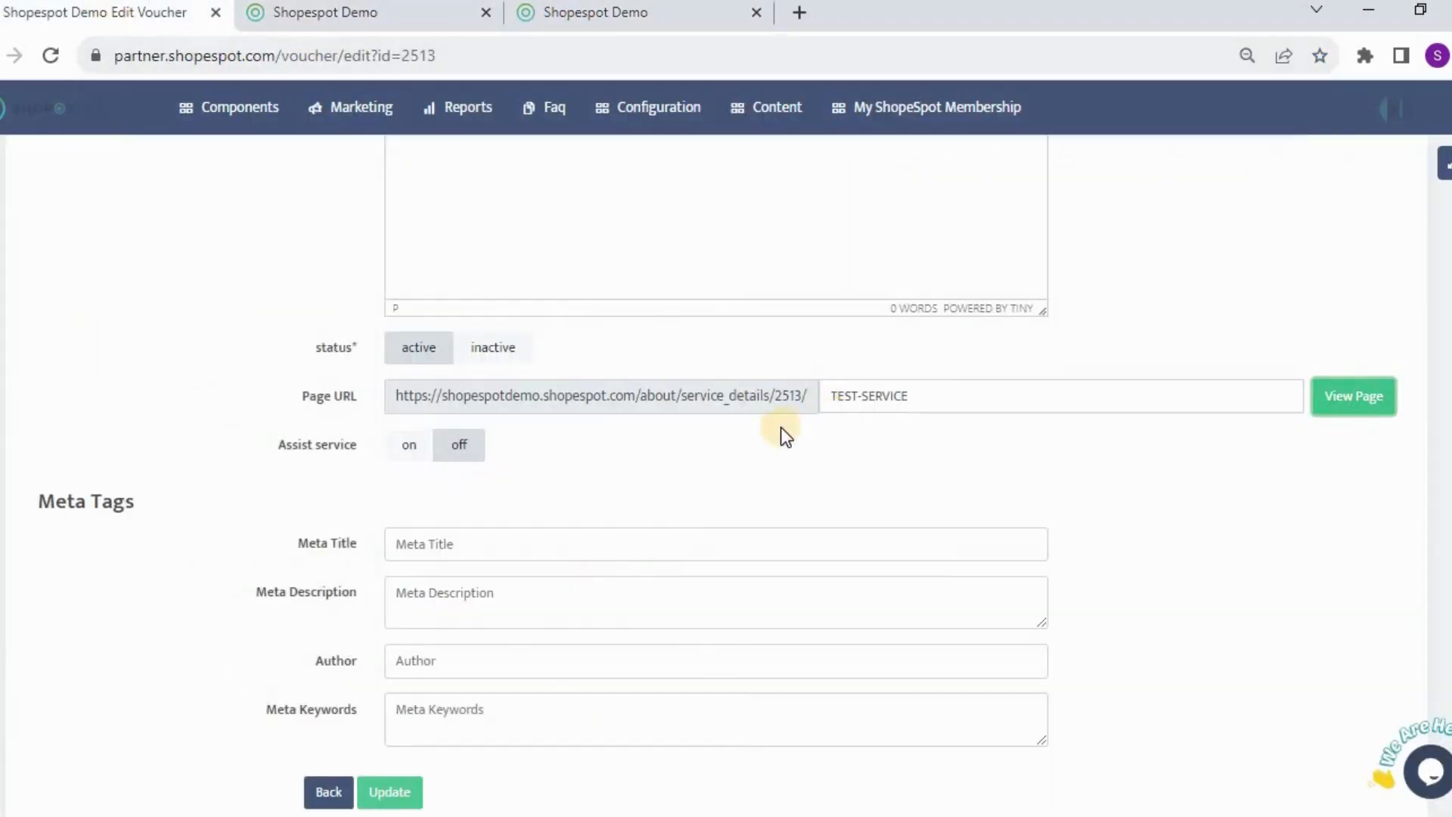
scroll(779, 428, "up", 15)
scroll(651, 270, "up", 10)
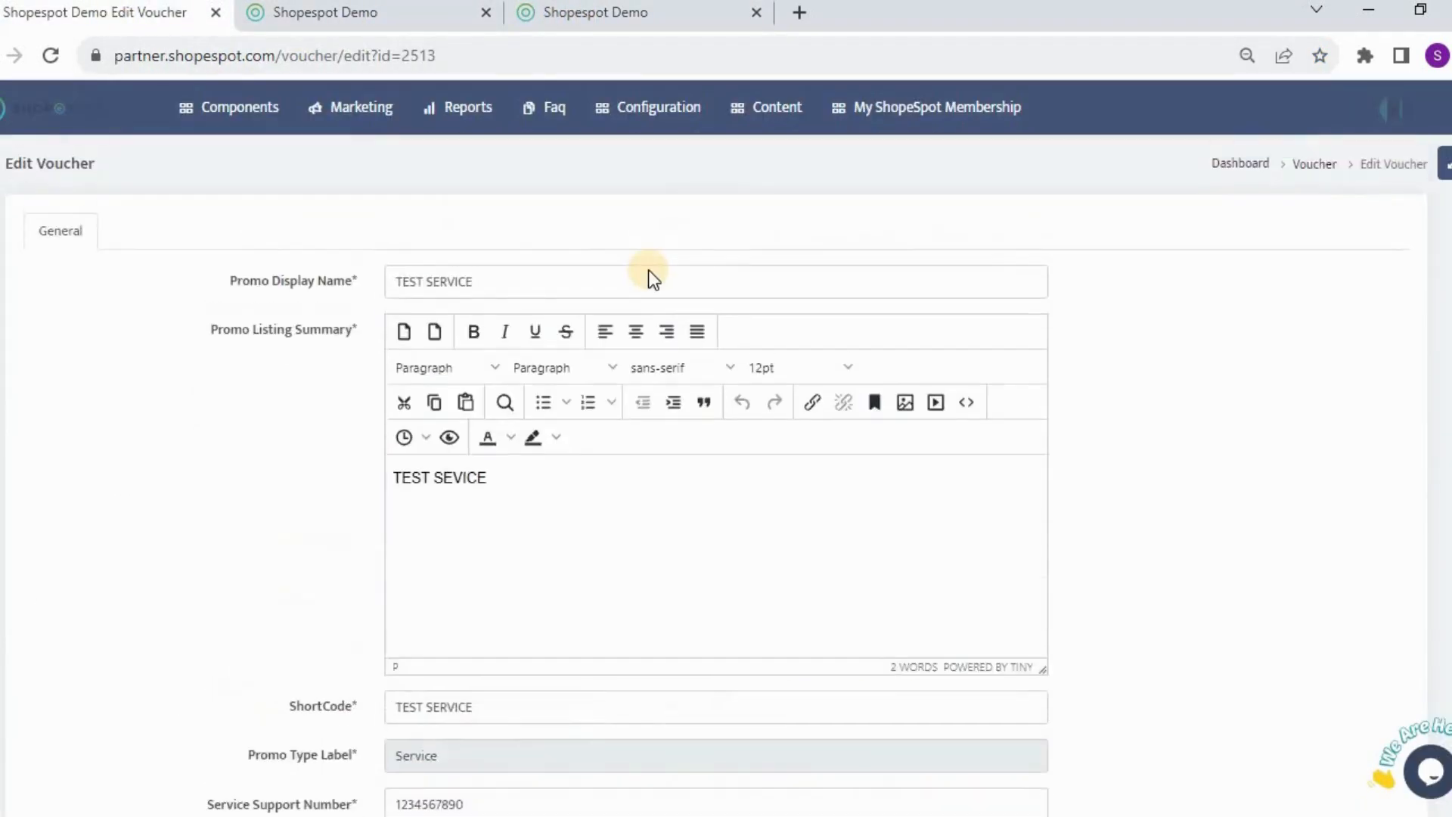